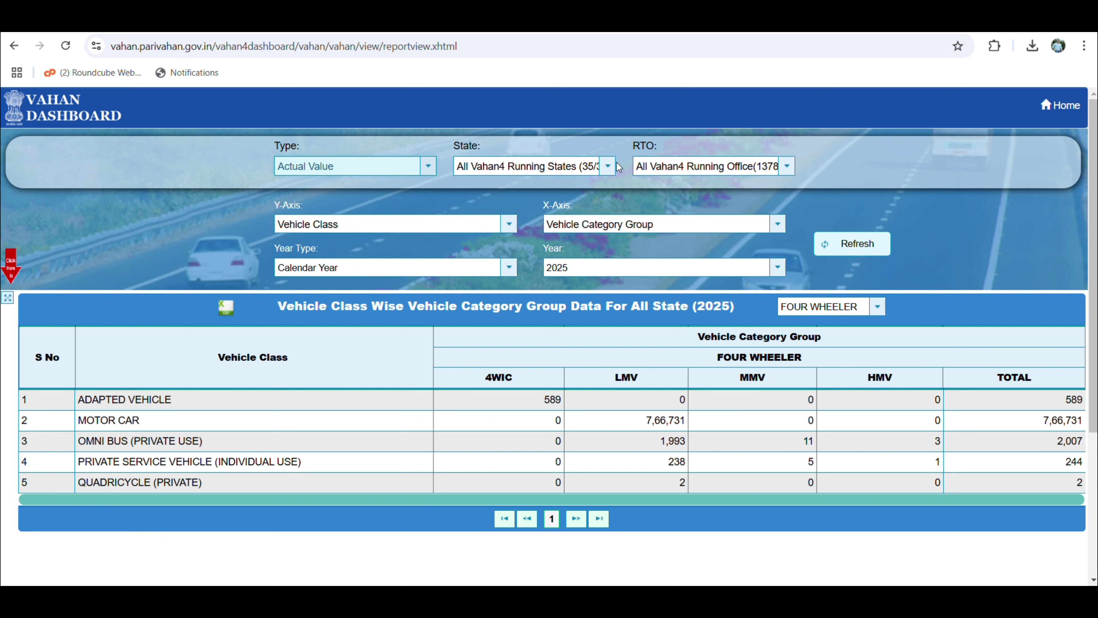
{"action": "left_click", "coordinate": [607, 168]}
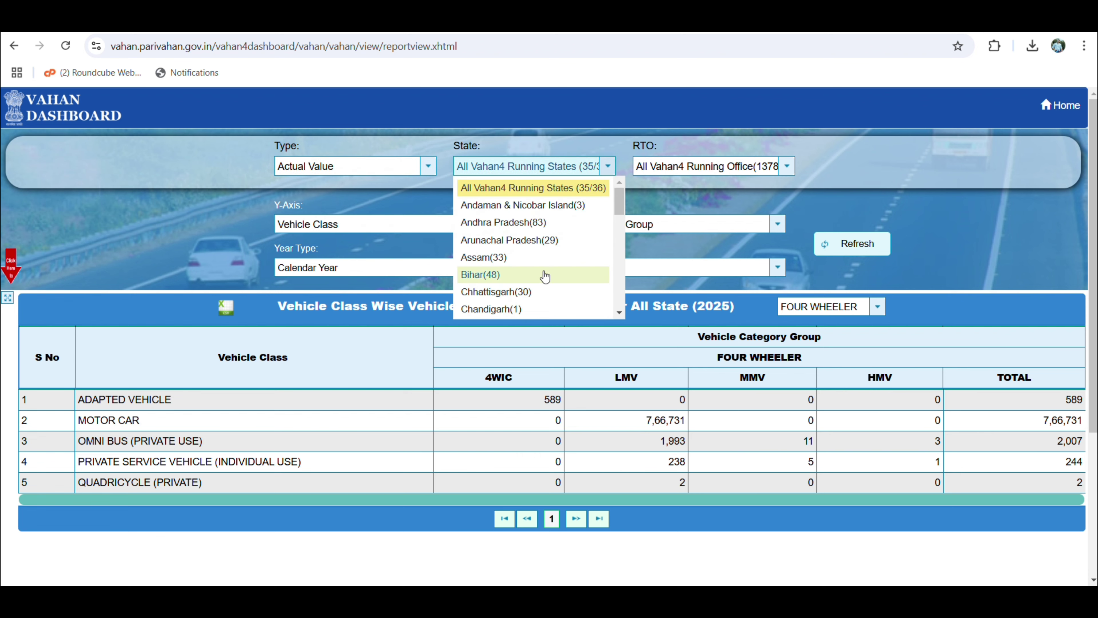
{"action": "scroll", "coordinate": [521, 284], "scroll_direction": "down", "scroll_amount": 9}
{"action": "scroll", "coordinate": [522, 287], "scroll_direction": "up", "scroll_amount": 5}
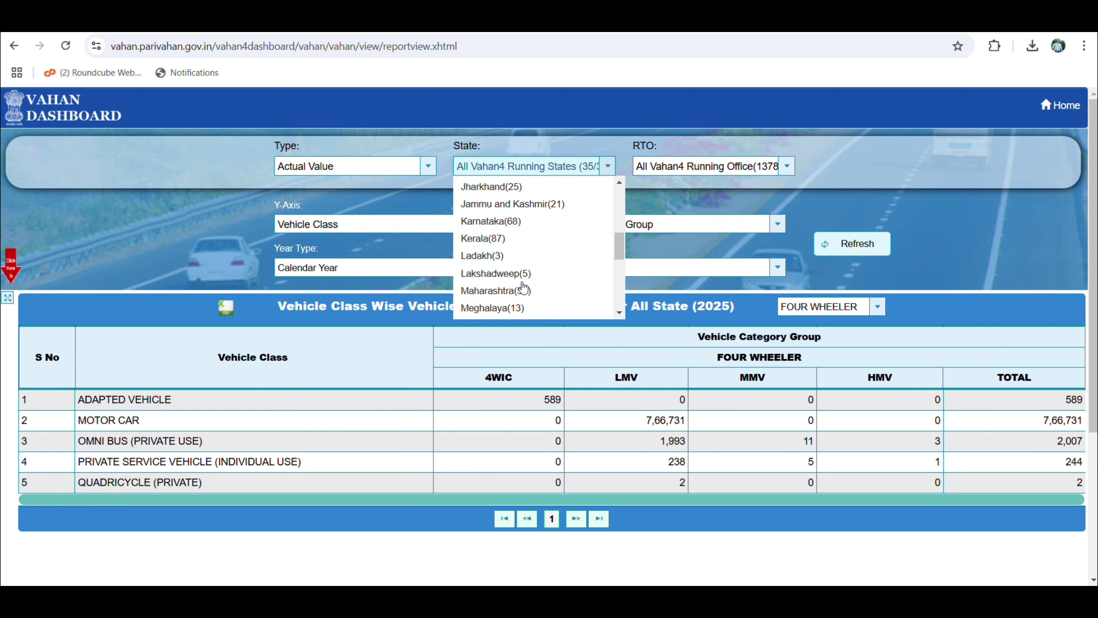
{"action": "scroll", "coordinate": [522, 287], "scroll_direction": "down", "scroll_amount": 1}
{"action": "left_click", "coordinate": [674, 207]}
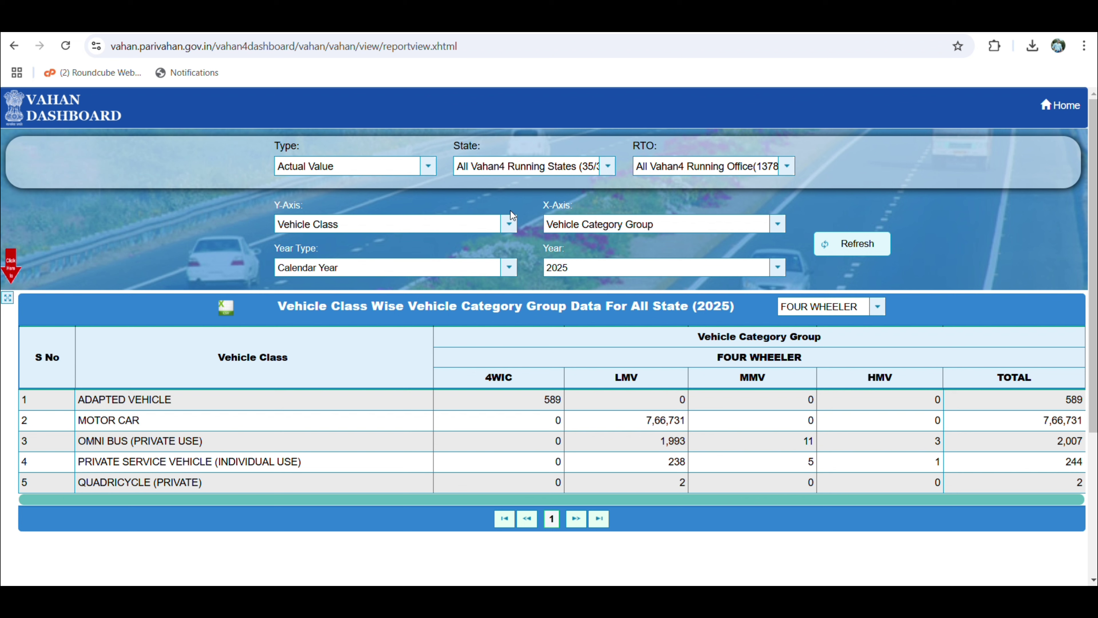
- Set the report's Y-axis to Maker and its X-axis to Month Wise, and refresh the table
{"action": "left_click", "coordinate": [508, 224]}
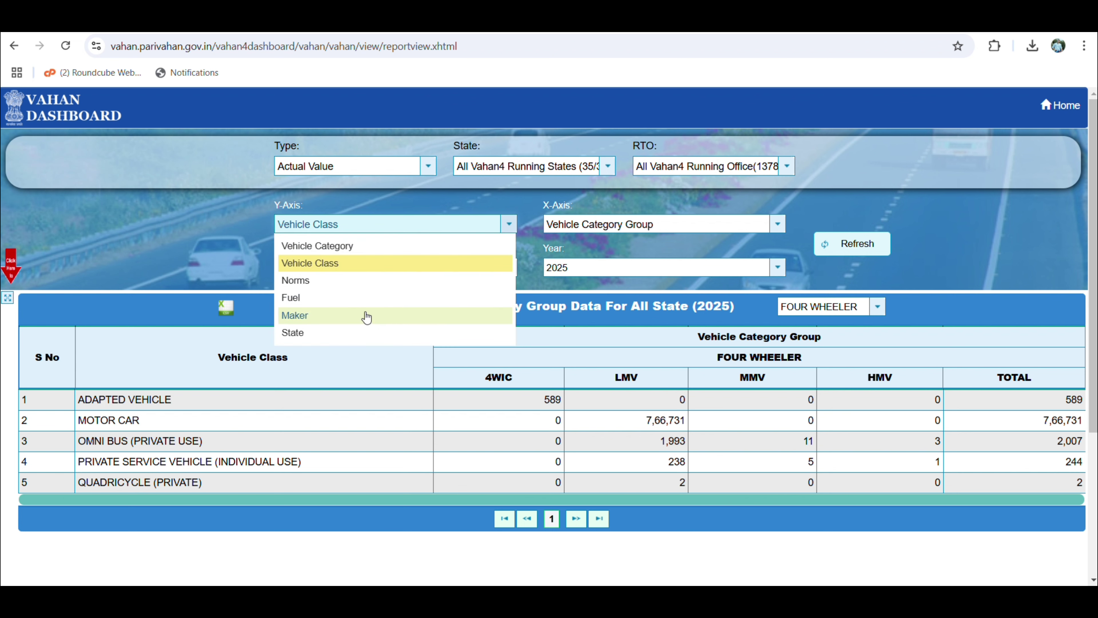
{"action": "left_click", "coordinate": [334, 319]}
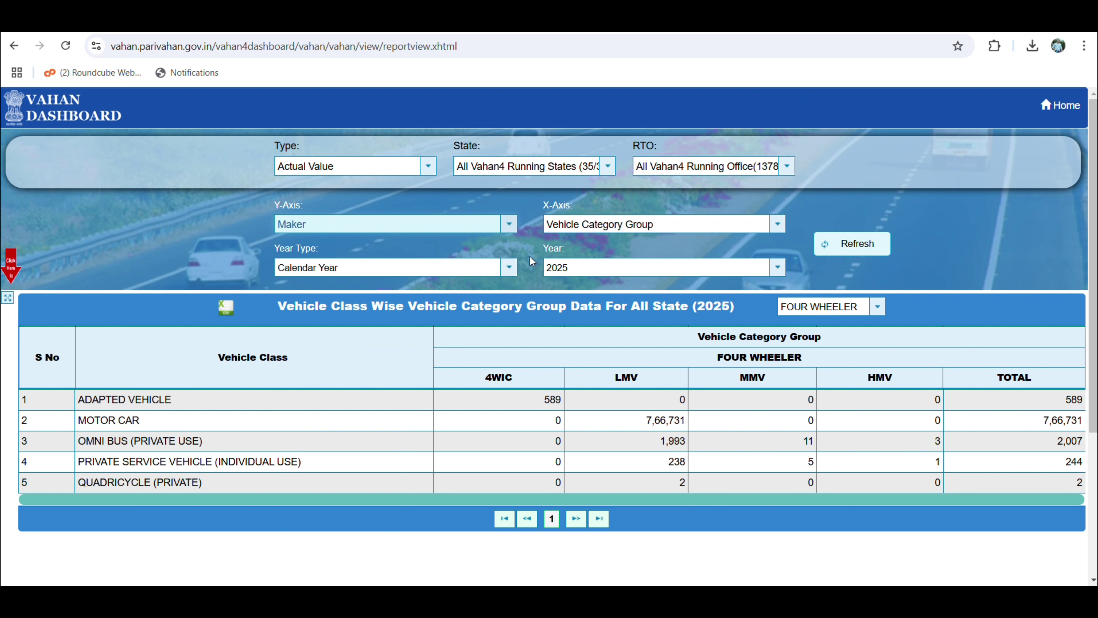
{"action": "left_click", "coordinate": [777, 224]}
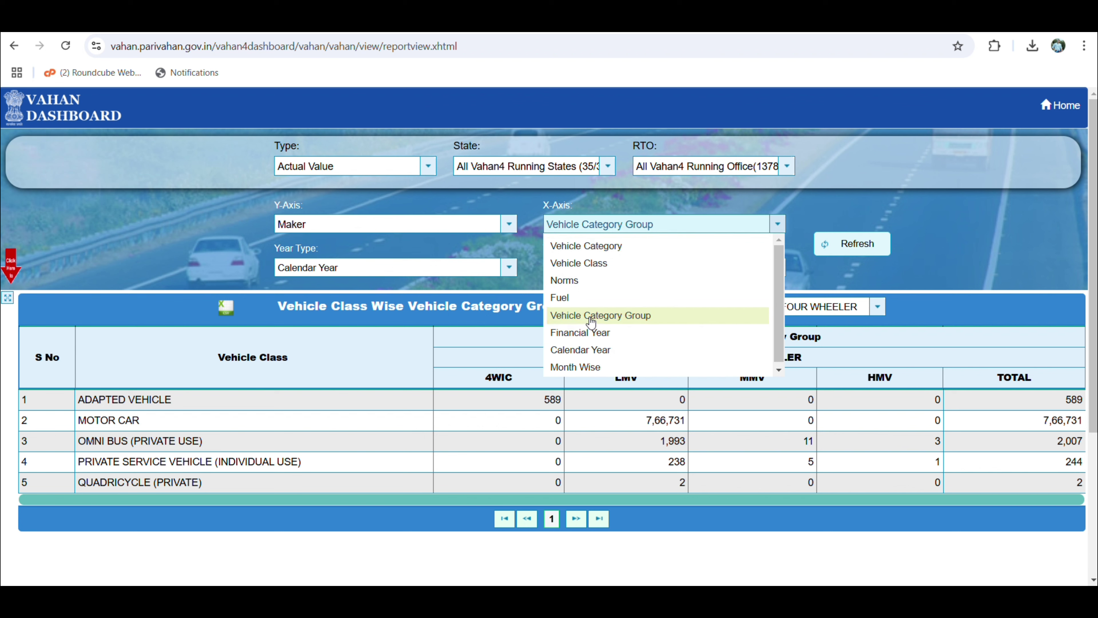
{"action": "left_click", "coordinate": [593, 367]}
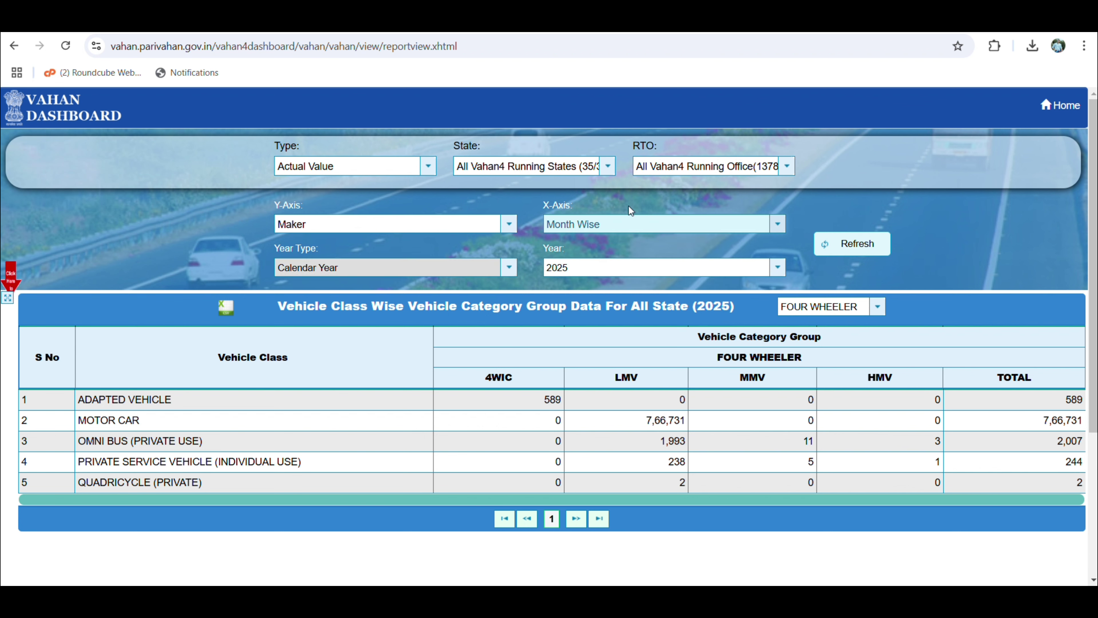
{"action": "left_click", "coordinate": [509, 224]}
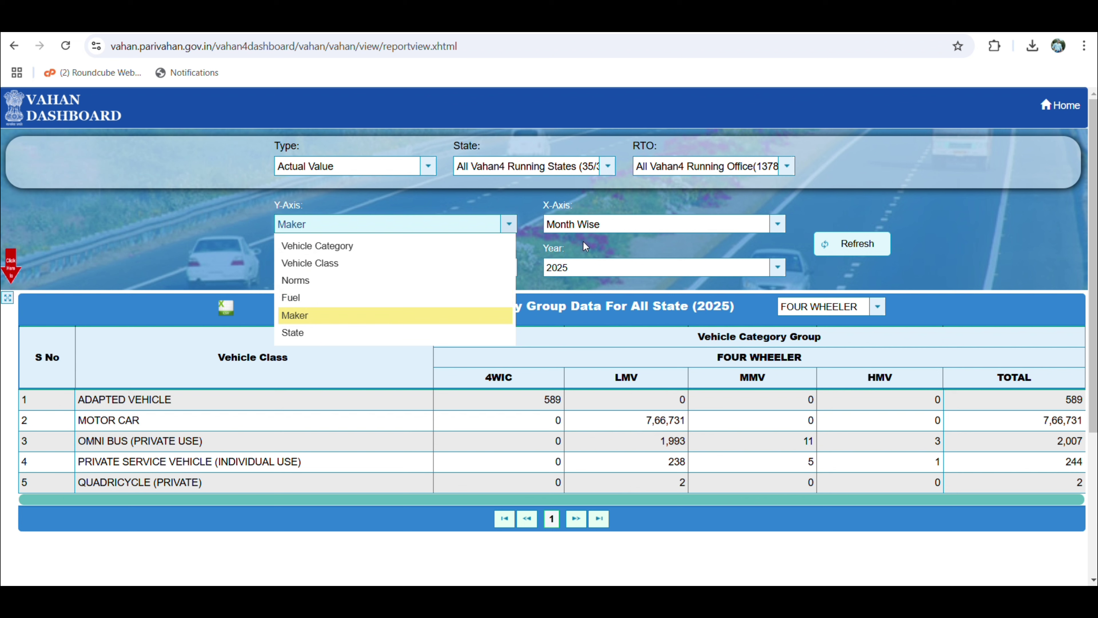
{"action": "left_click", "coordinate": [389, 315]}
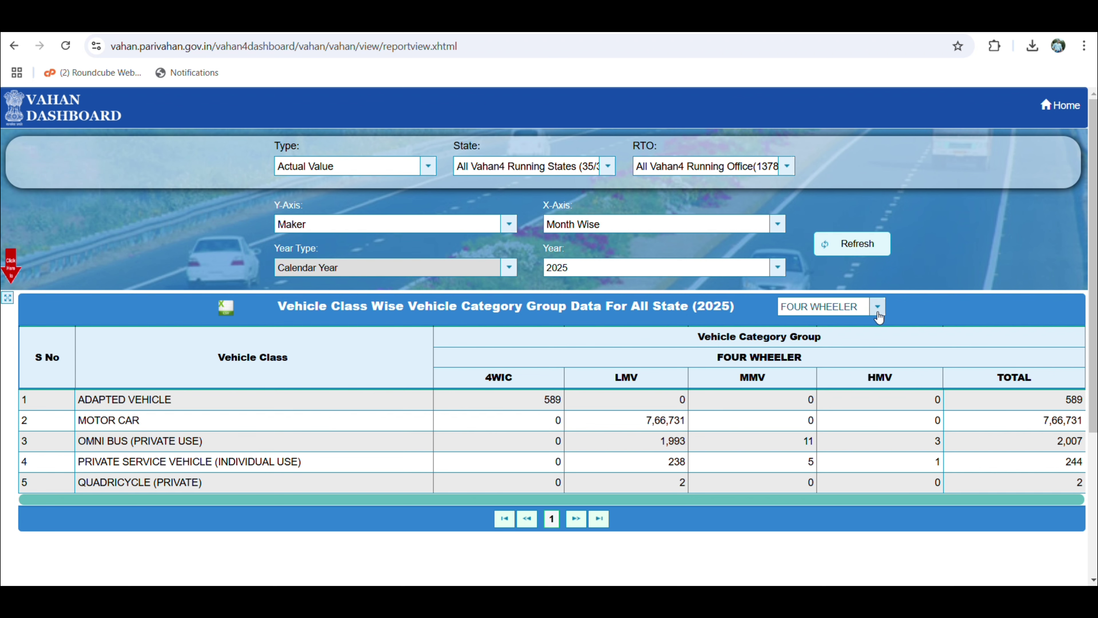
{"action": "left_click", "coordinate": [826, 306]}
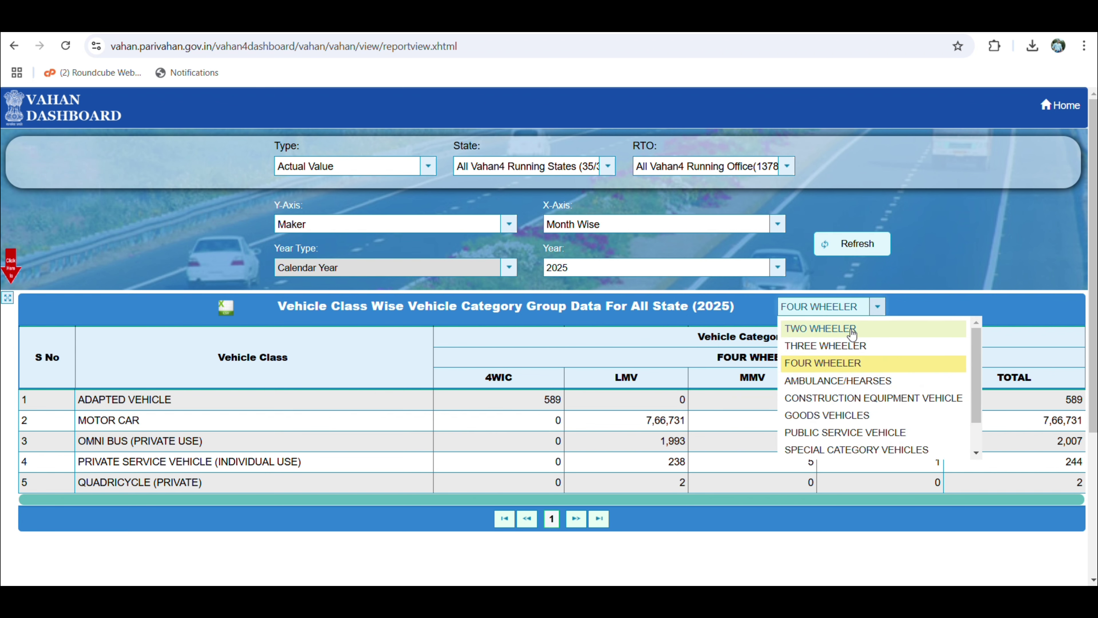
{"action": "left_click", "coordinate": [858, 337]}
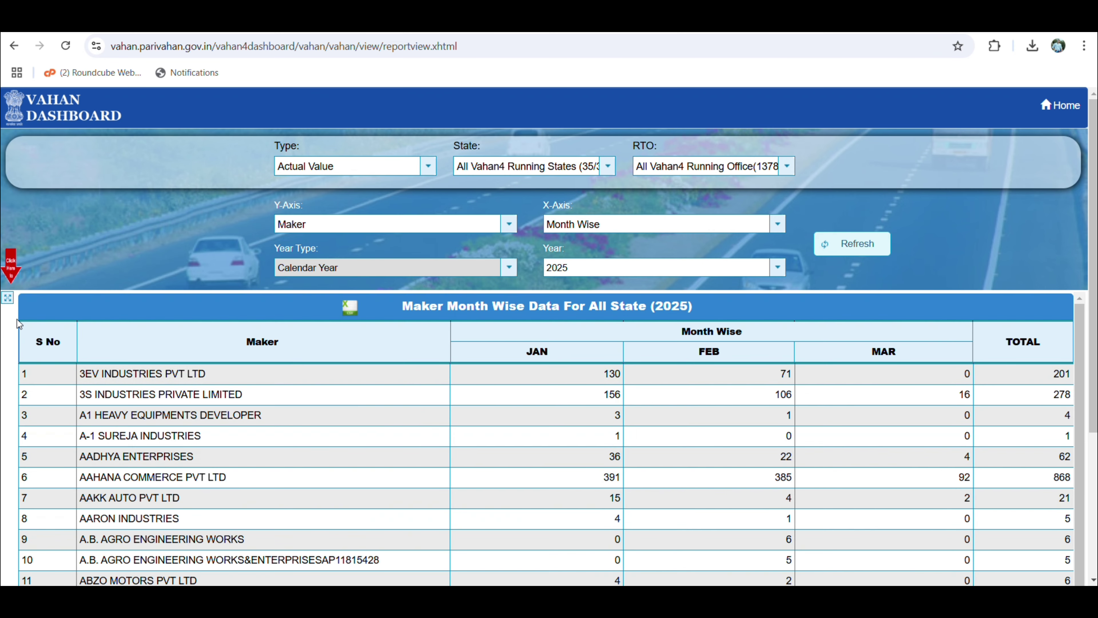
- In the side filters, select vehicle categories TWO WHEELER (Invalid Carriage), TWO WHEELER(NT) and TWO WHEELER(T), plus the fuel PURE EV
{"action": "left_click", "coordinate": [7, 298]}
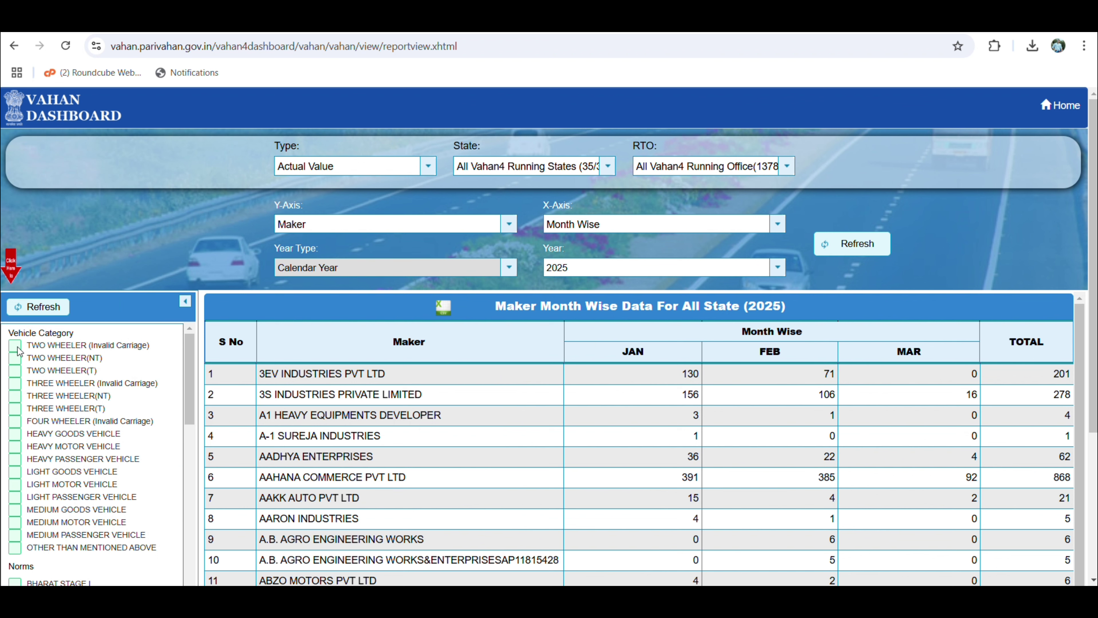
{"action": "scroll", "coordinate": [286, 329], "scroll_direction": "down", "scroll_amount": 1}
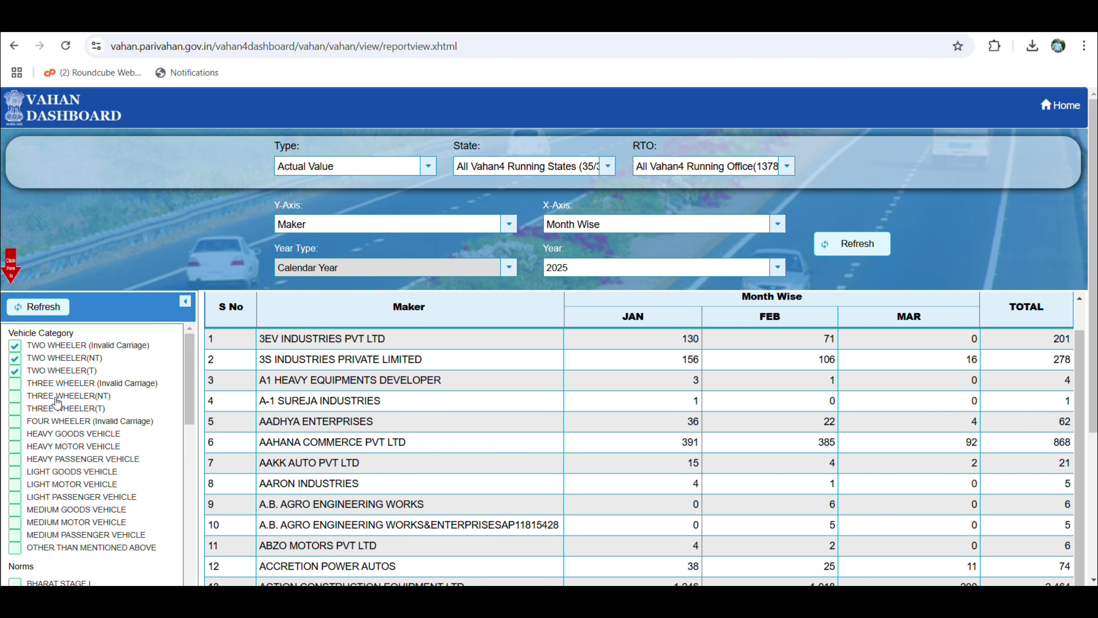
{"action": "scroll", "coordinate": [57, 403], "scroll_direction": "down", "scroll_amount": 7}
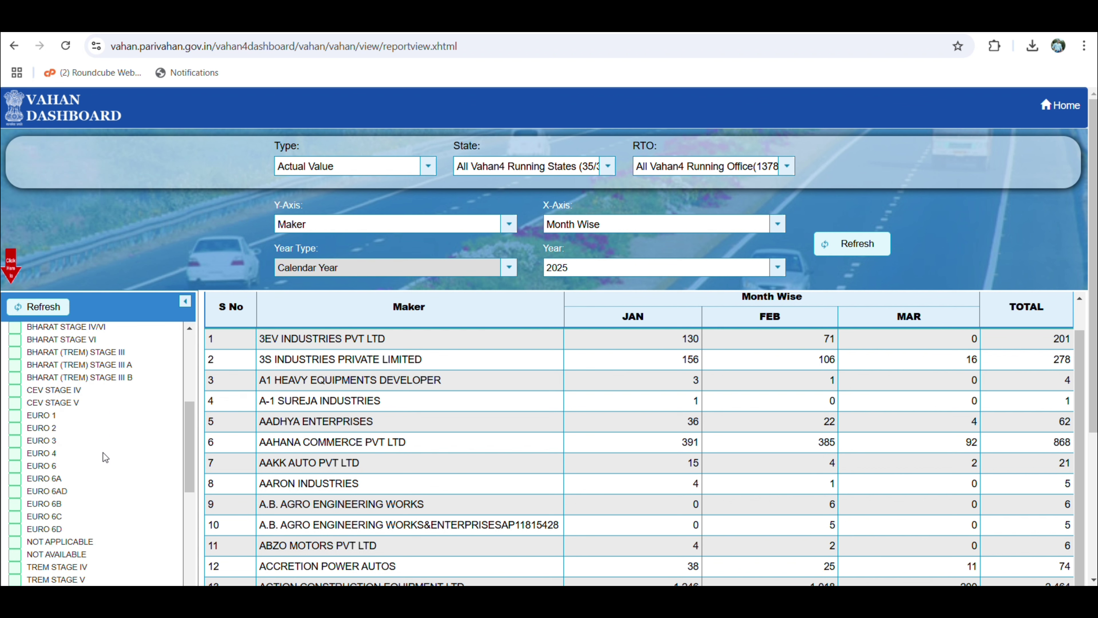
{"action": "scroll", "coordinate": [105, 458], "scroll_direction": "down", "scroll_amount": 6}
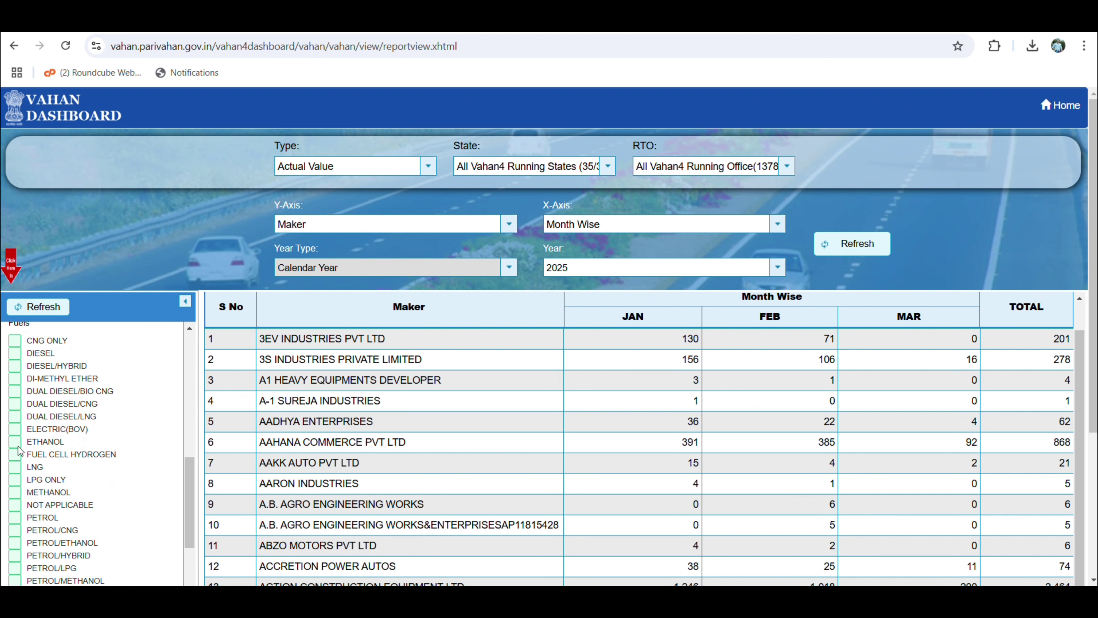
{"action": "scroll", "coordinate": [94, 442], "scroll_direction": "down", "scroll_amount": 5}
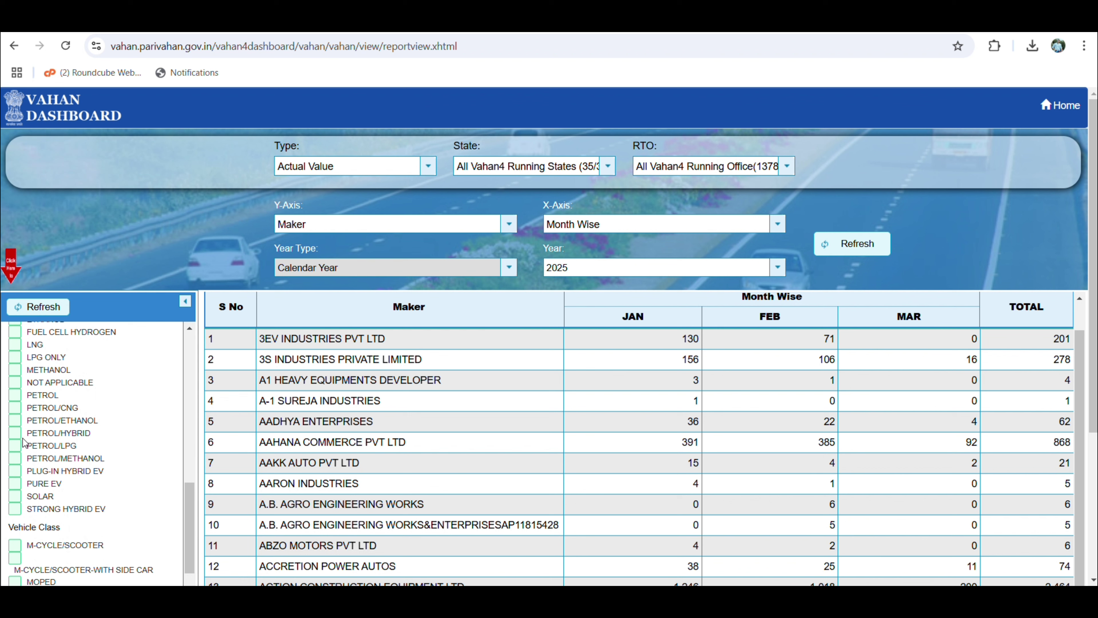
{"action": "scroll", "coordinate": [80, 463], "scroll_direction": "down", "scroll_amount": 2}
{"action": "right_click", "coordinate": [77, 468]}
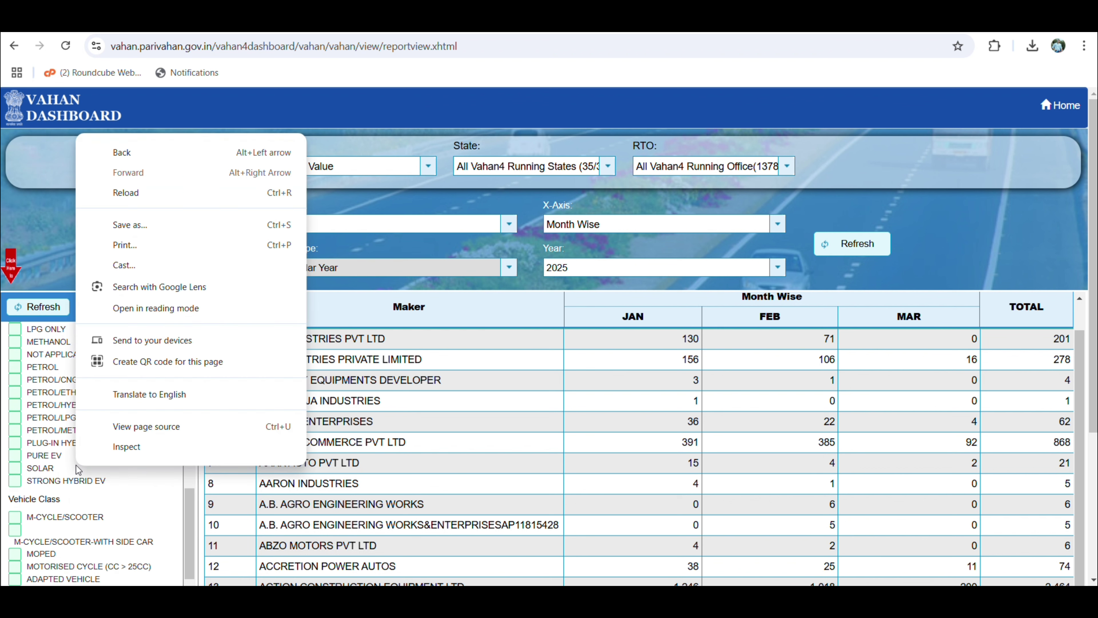
{"action": "left_click", "coordinate": [15, 454]}
{"action": "scroll", "coordinate": [72, 475], "scroll_direction": "down", "scroll_amount": 3}
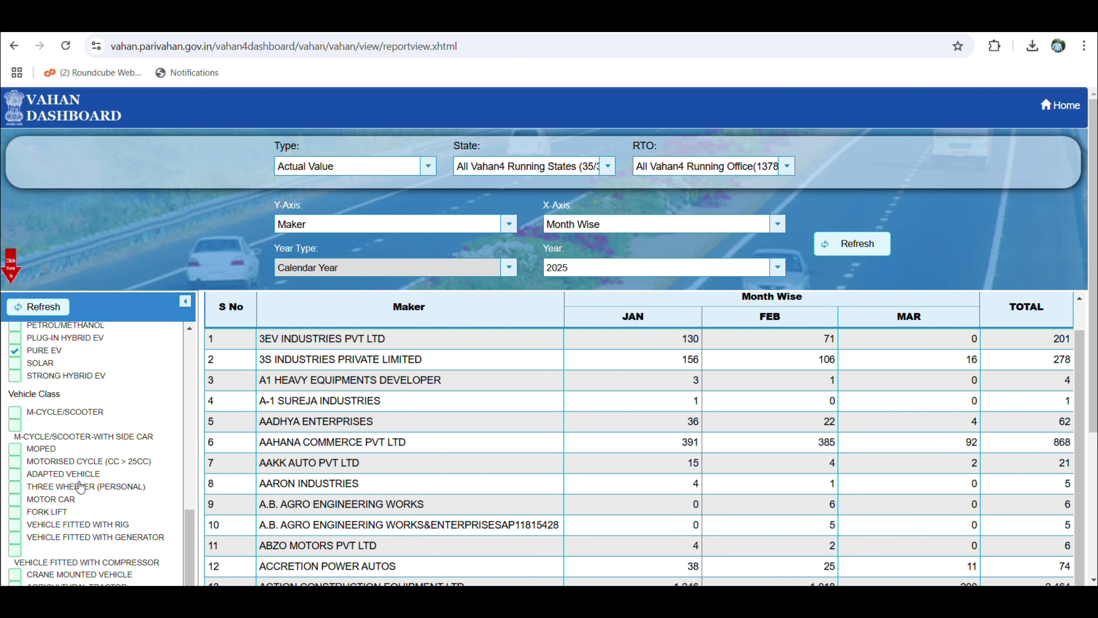
- Select the vehicle classes M-CYCLE/SCOOTER, M-CYCLE/SCOOTER-WITH SIDE CAR, MOPED and MOTORISED CYCLE (CC > 25CC)
{"action": "left_click", "coordinate": [22, 404]}
{"action": "left_click", "coordinate": [15, 417]}
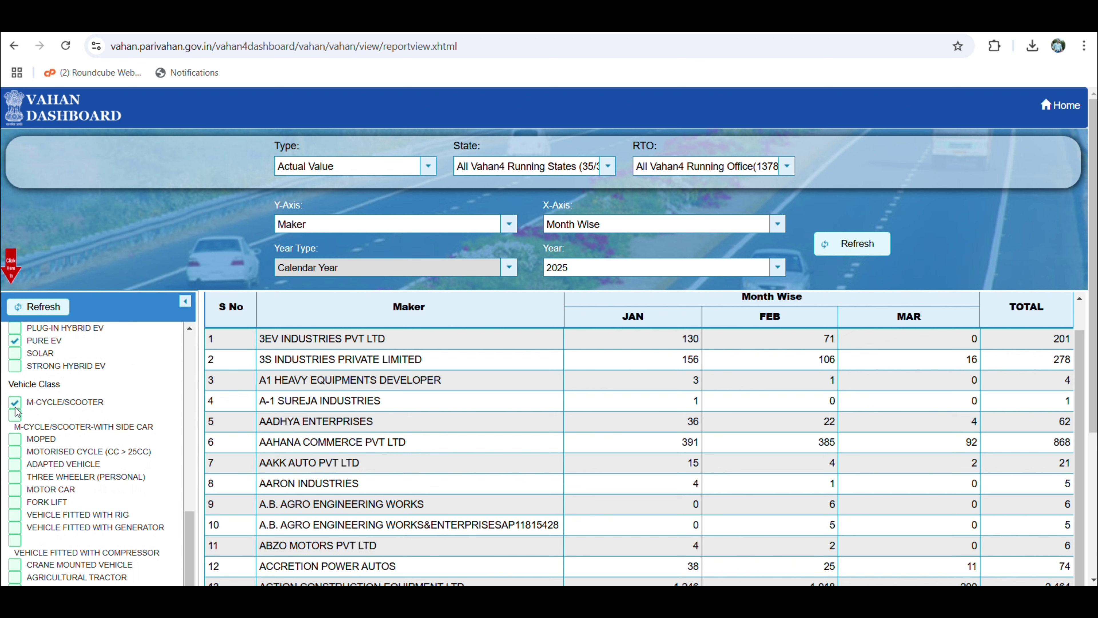
{"action": "left_click", "coordinate": [14, 439]}
{"action": "left_click", "coordinate": [14, 452]}
{"action": "scroll", "coordinate": [91, 480], "scroll_direction": "down", "scroll_amount": 1}
- Also select the vehicle classes MOTOR CYCLE/SCOOTER-SIDECAR(T), MOTOR CYCLE/SCOOTER-WITH TRAILER and MOTOR CYCLE/SCOOTER-USED FOR HIRE
{"action": "scroll", "coordinate": [97, 488], "scroll_direction": "down", "scroll_amount": 5}
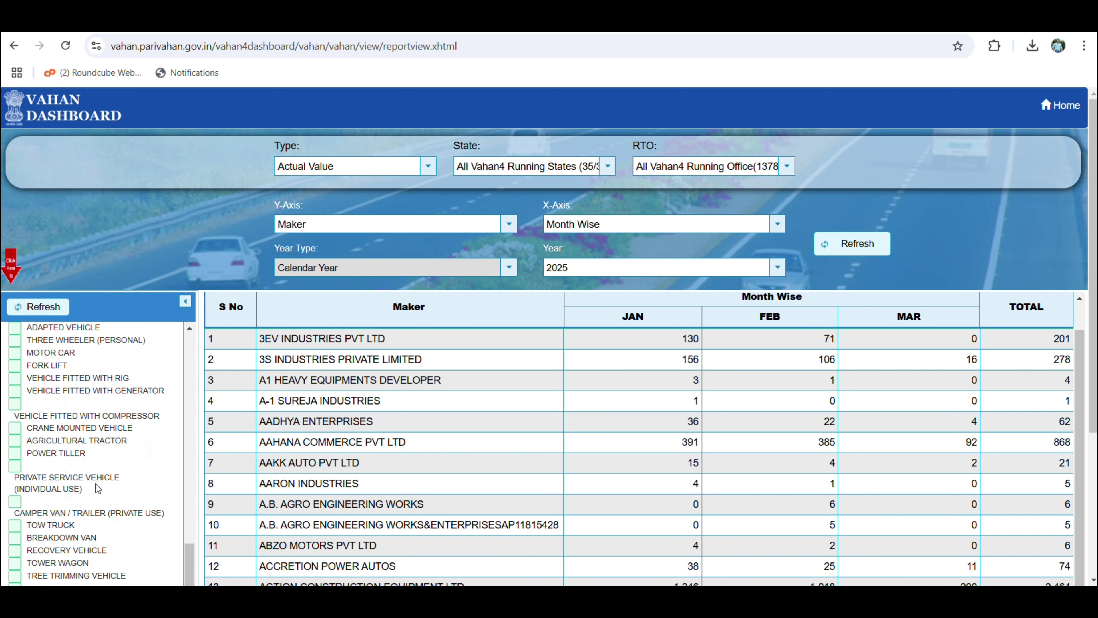
{"action": "scroll", "coordinate": [97, 488], "scroll_direction": "down", "scroll_amount": 6}
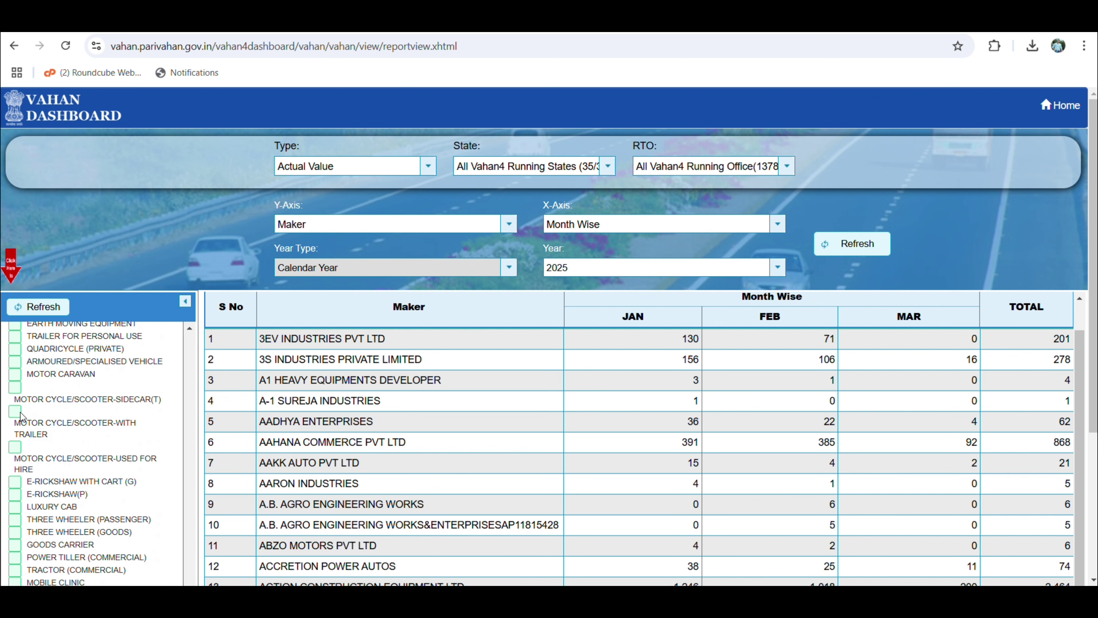
{"action": "left_click", "coordinate": [17, 389]}
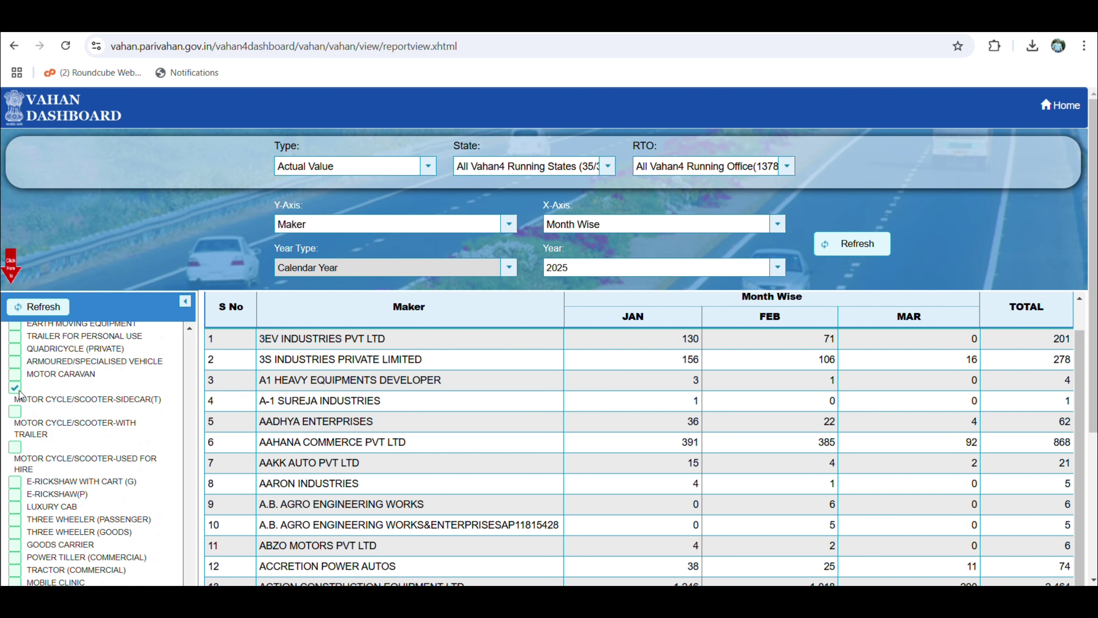
{"action": "left_click", "coordinate": [15, 412]}
{"action": "scroll", "coordinate": [83, 470], "scroll_direction": "down", "scroll_amount": 1}
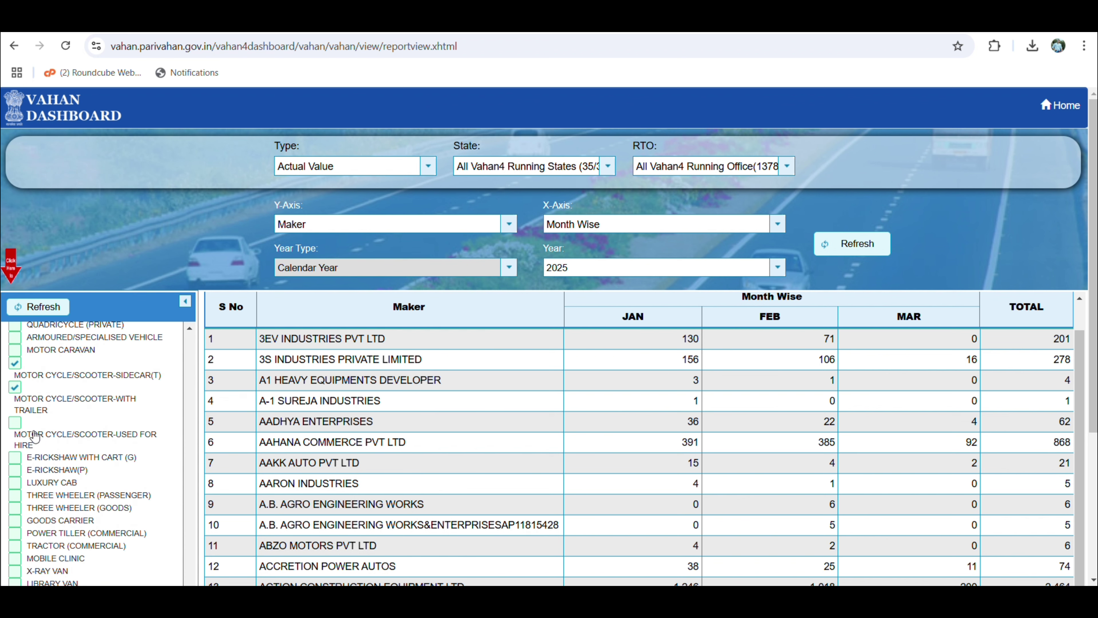
{"action": "left_click", "coordinate": [26, 428]}
- Apply the selected category, fuel and vehicle class filters to the maker table
{"action": "scroll", "coordinate": [82, 468], "scroll_direction": "down", "scroll_amount": 10}
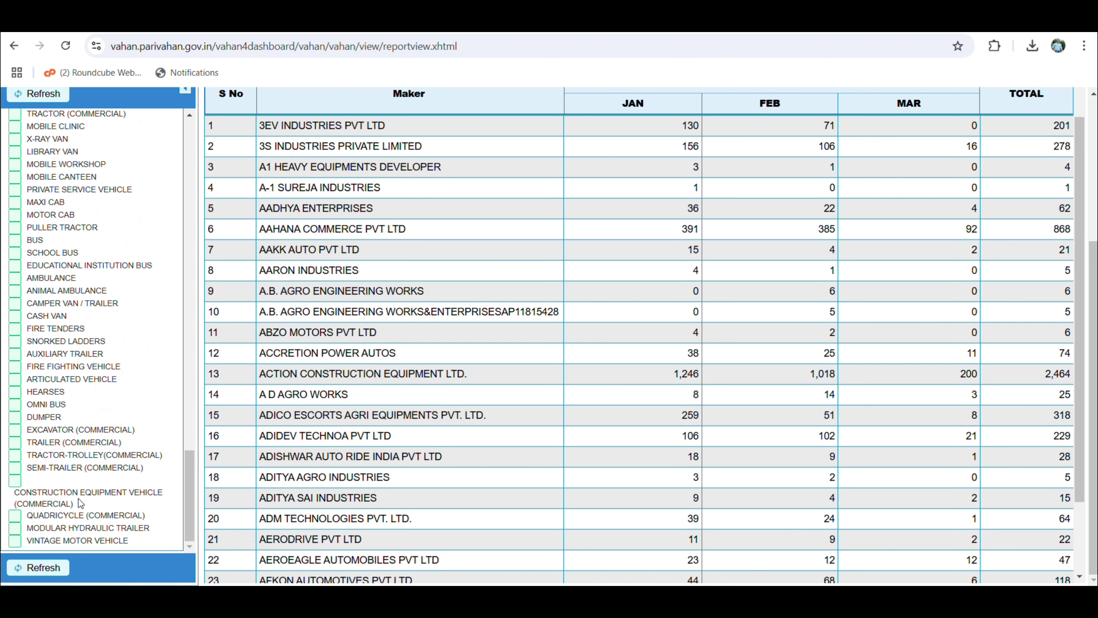
{"action": "left_click", "coordinate": [50, 572]}
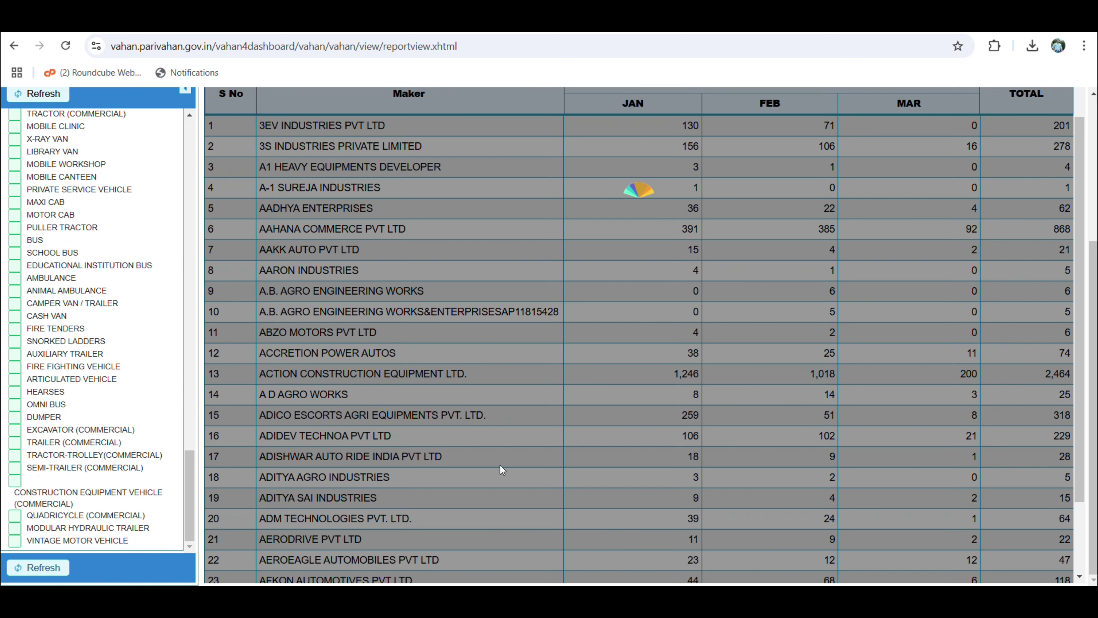
{"action": "scroll", "coordinate": [589, 370], "scroll_direction": "up", "scroll_amount": 5}
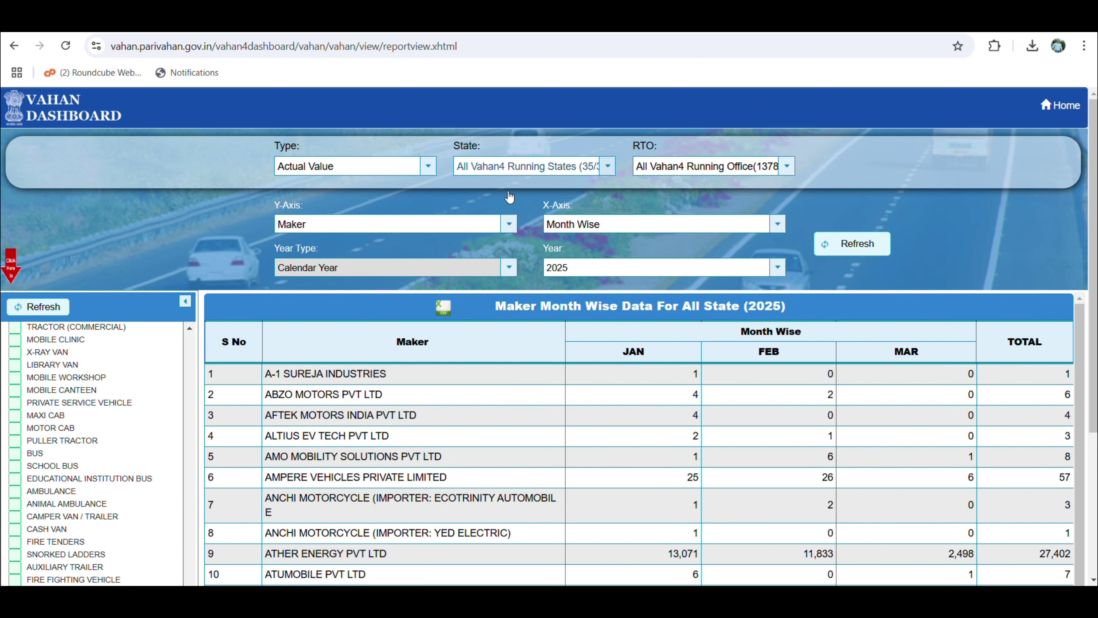
- Export the filtered table to a spreadsheet, open the downloaded reportTable (19).xlsx in Excel and enable editing
{"action": "left_click", "coordinate": [446, 315]}
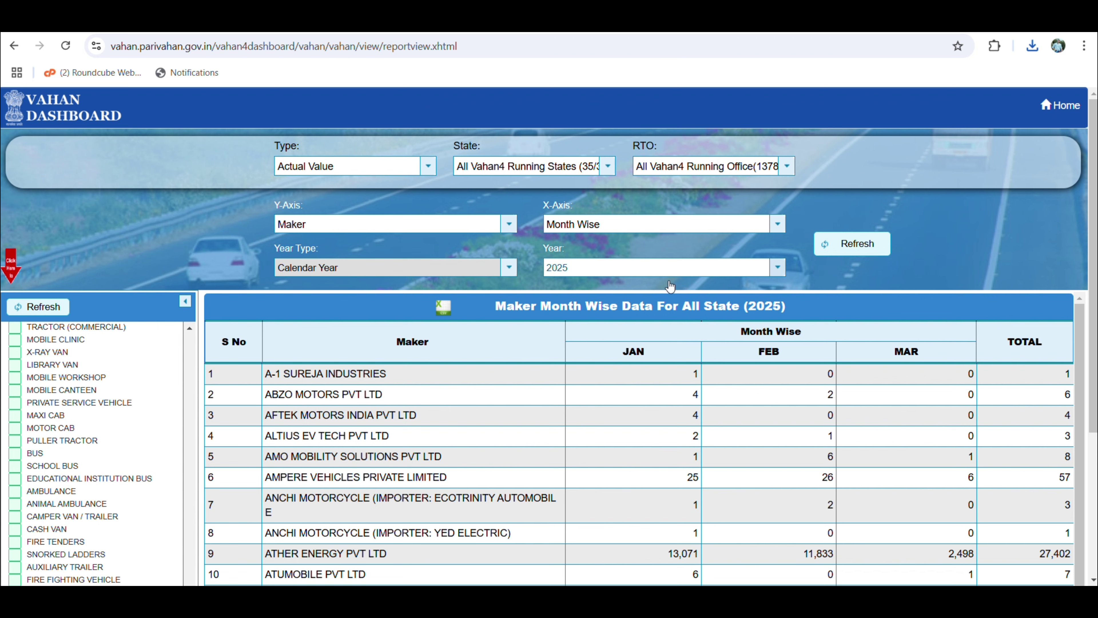
{"action": "left_click", "coordinate": [1033, 44]}
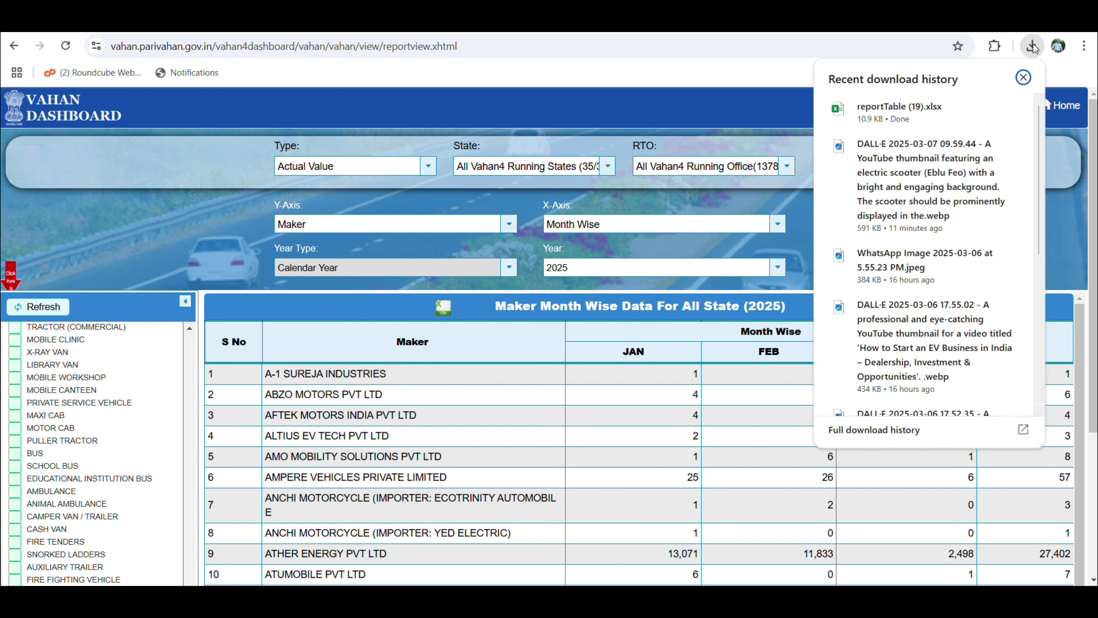
{"action": "left_click", "coordinate": [908, 107]}
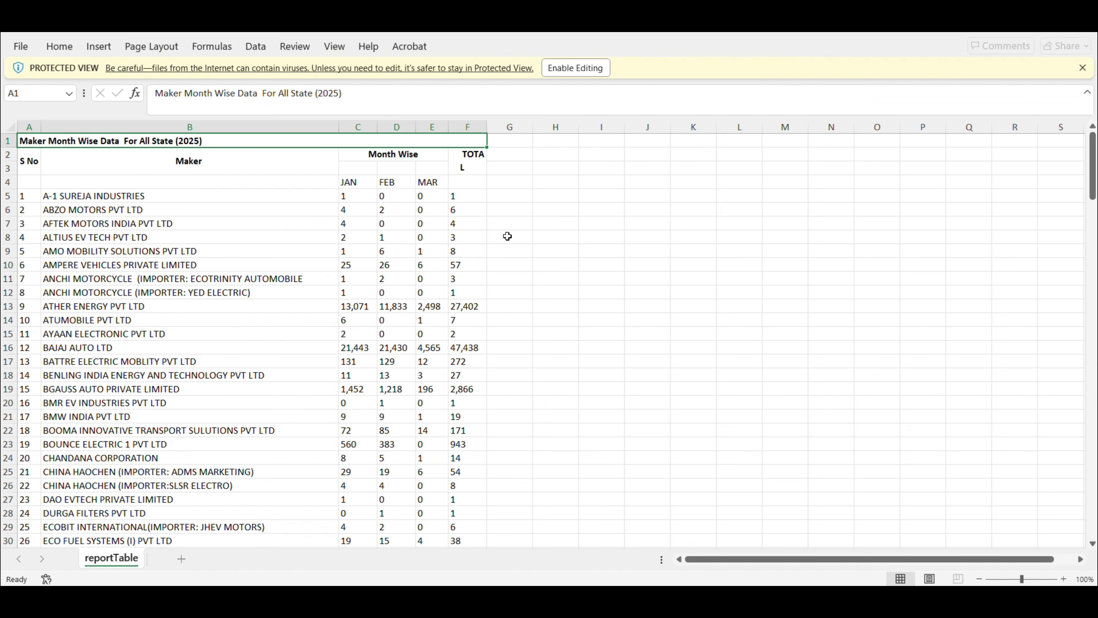
{"action": "left_click", "coordinate": [573, 70]}
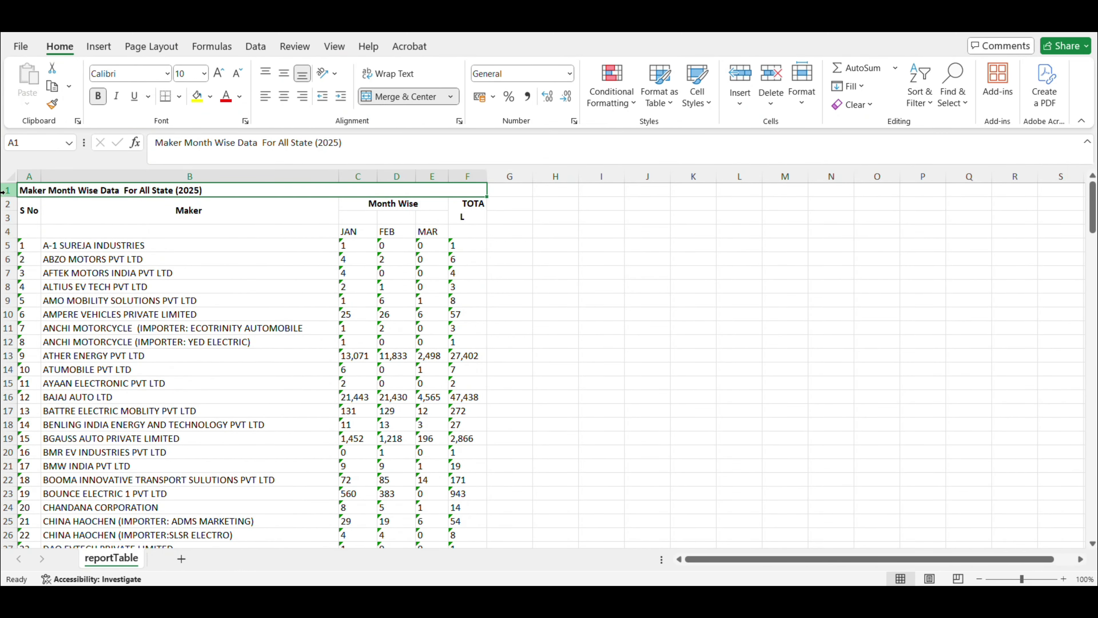
- Delete the title and header rows 1 to 3 from the reportTable sheet
{"action": "left_click_drag", "start_coordinate": [4, 191], "coordinate": [3, 217]}
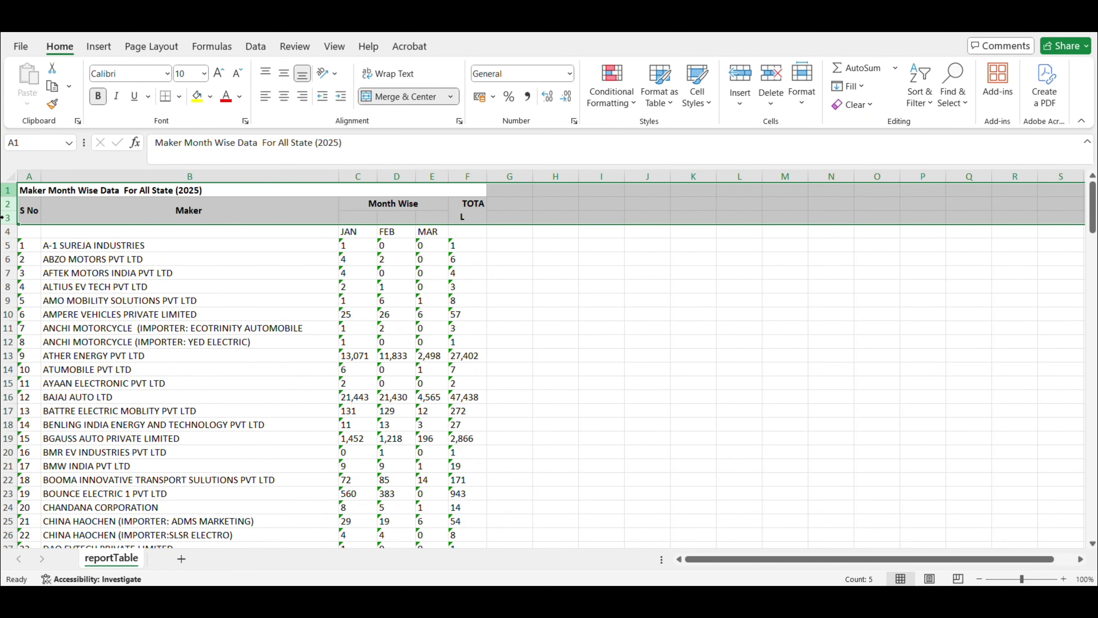
{"action": "right_click", "coordinate": [3, 217]}
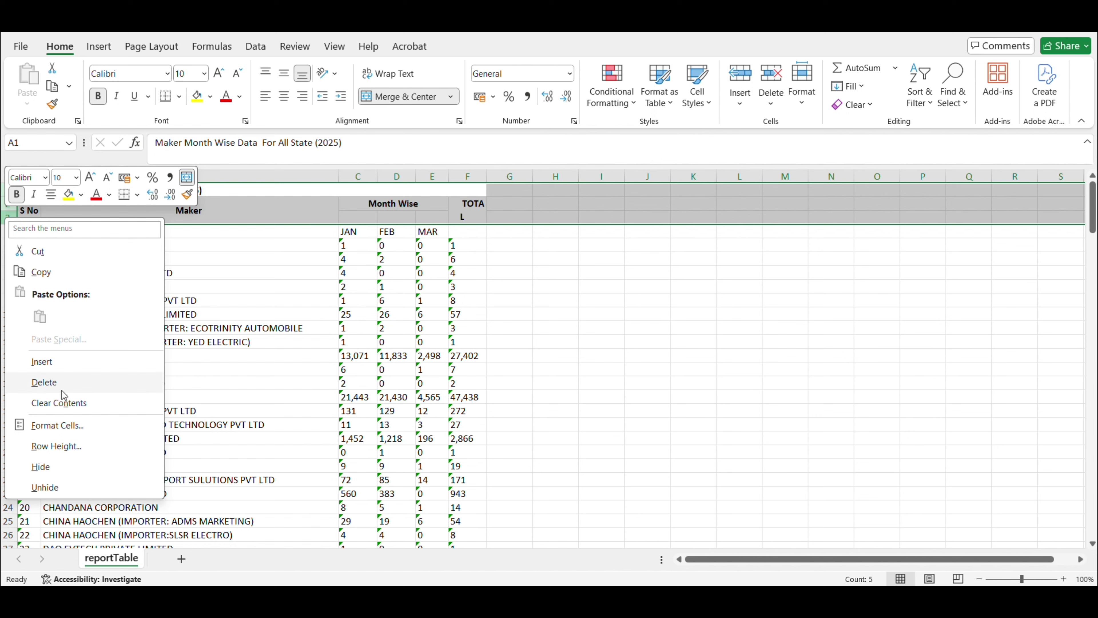
{"action": "left_click", "coordinate": [44, 382]}
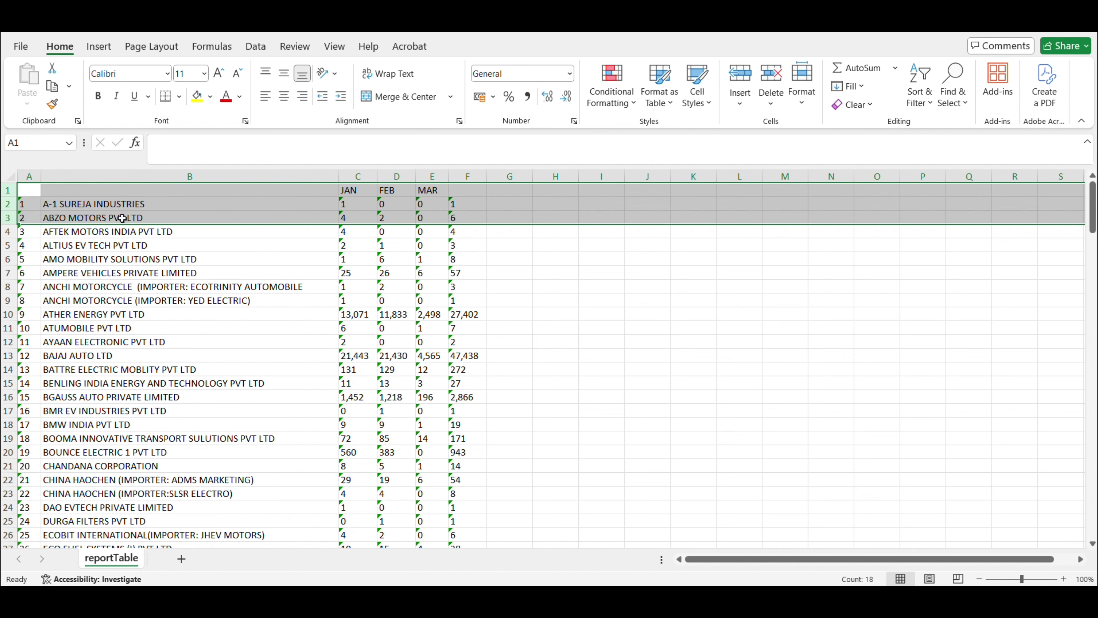
{"action": "left_click", "coordinate": [281, 247]}
- Convert the text-stored figures in C2:F170, covering the JAN, FEB, MAR and total columns, to numbers
{"action": "left_click", "coordinate": [348, 201]}
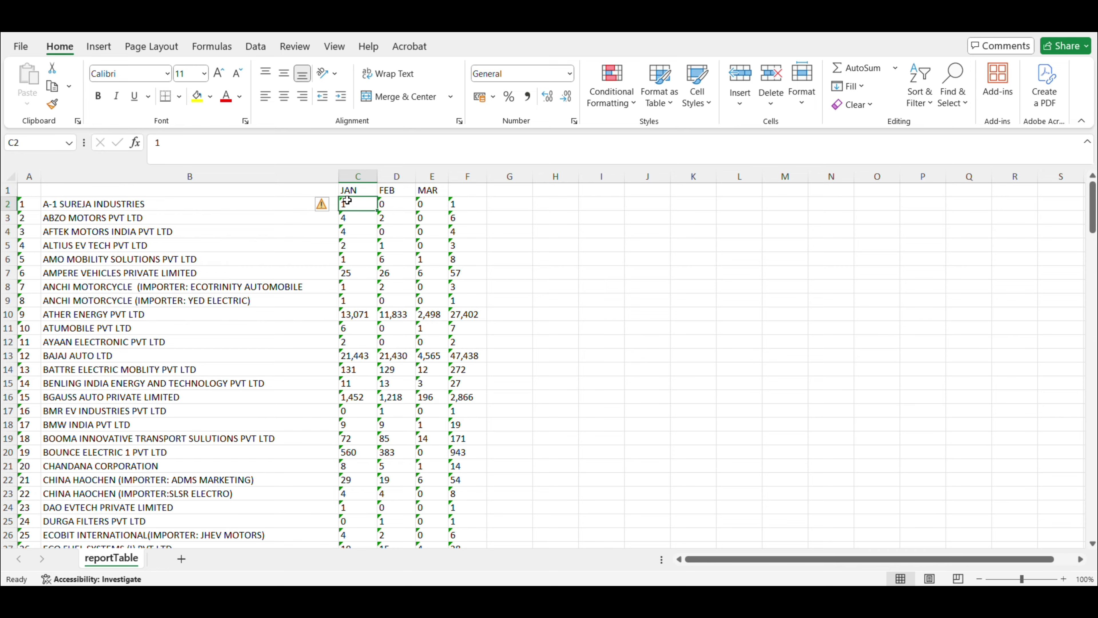
{"action": "key", "text": "ctrl+shift+Down"}
{"action": "key", "text": "ctrl+shift+Right"}
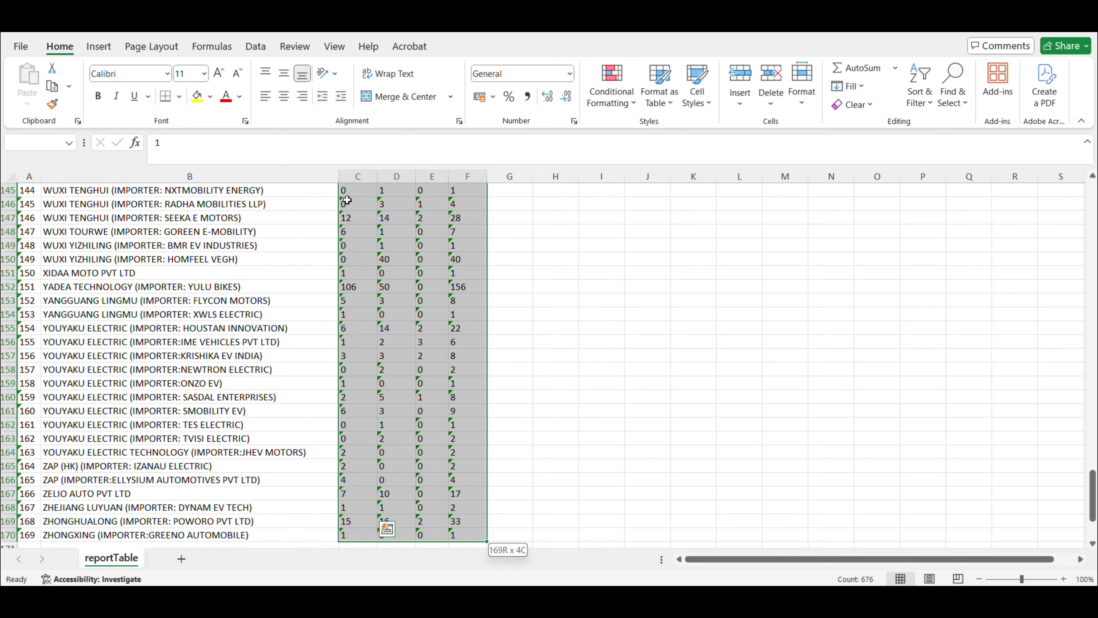
{"action": "scroll", "coordinate": [445, 245], "scroll_direction": "up", "scroll_amount": 20}
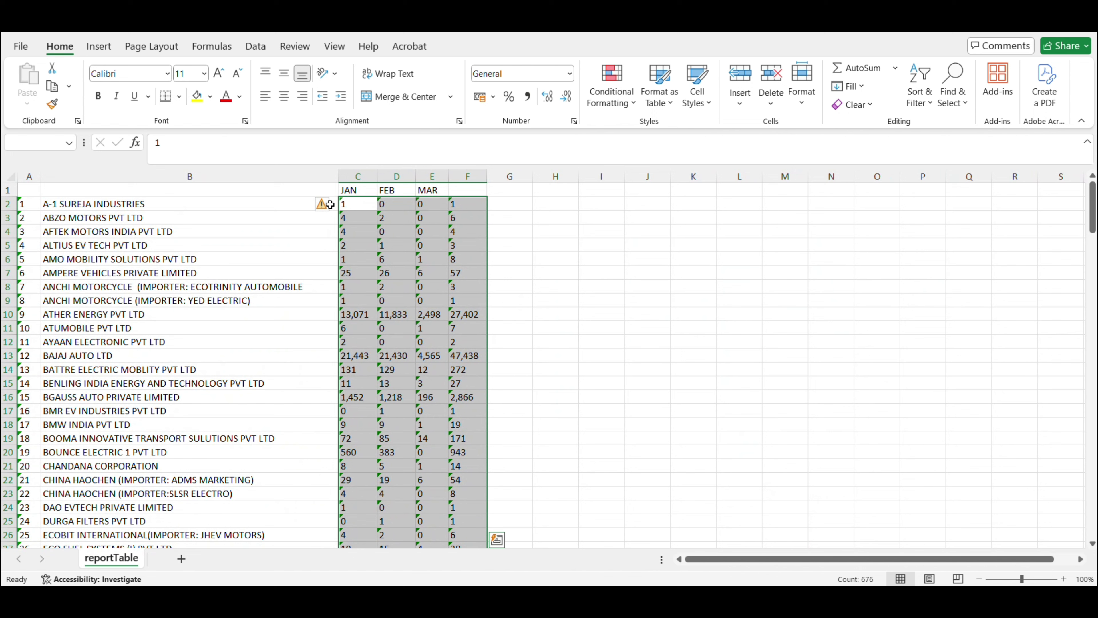
{"action": "left_click", "coordinate": [330, 205]}
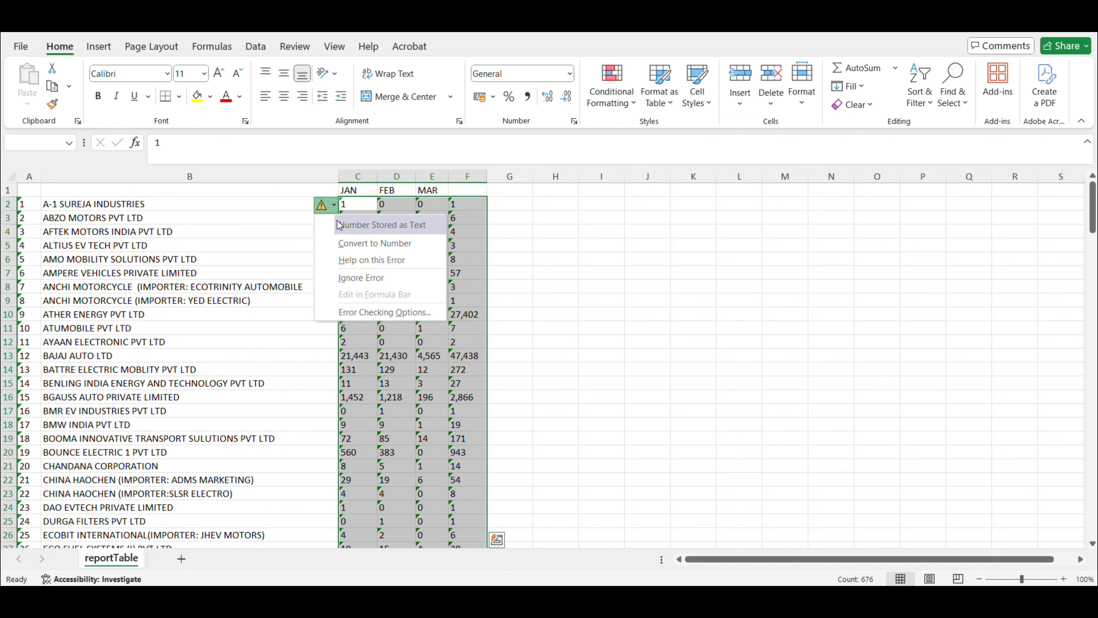
{"action": "left_click", "coordinate": [378, 244]}
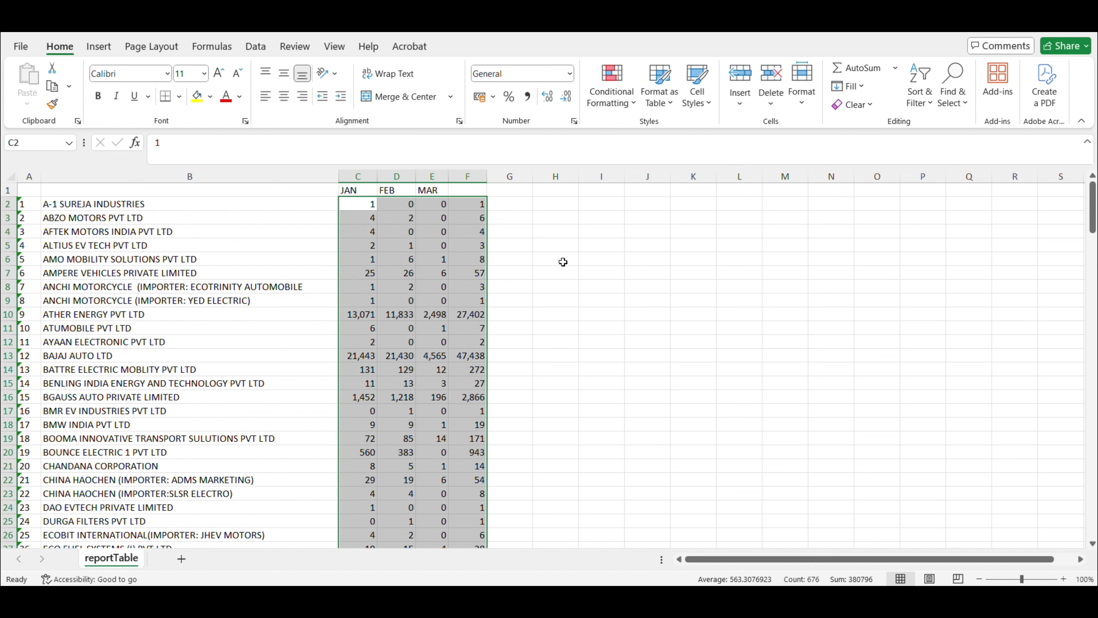
{"action": "left_click", "coordinate": [591, 285]}
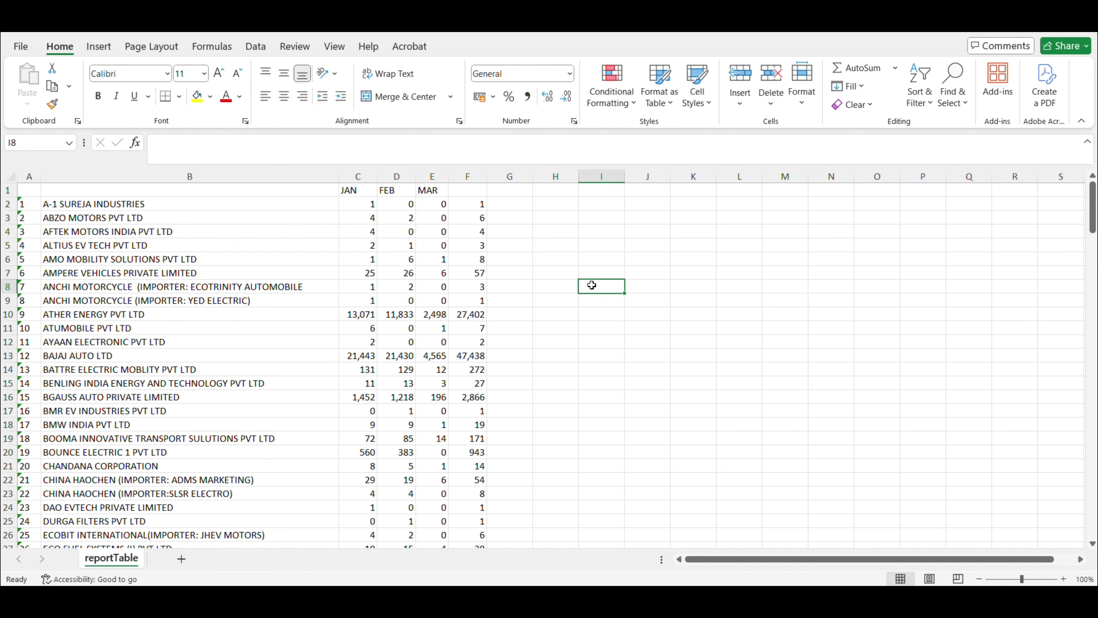
- Sort the whole table by the FEB column from largest to smallest, expanding the selection to the adjacent data
{"action": "left_click", "coordinate": [486, 178]}
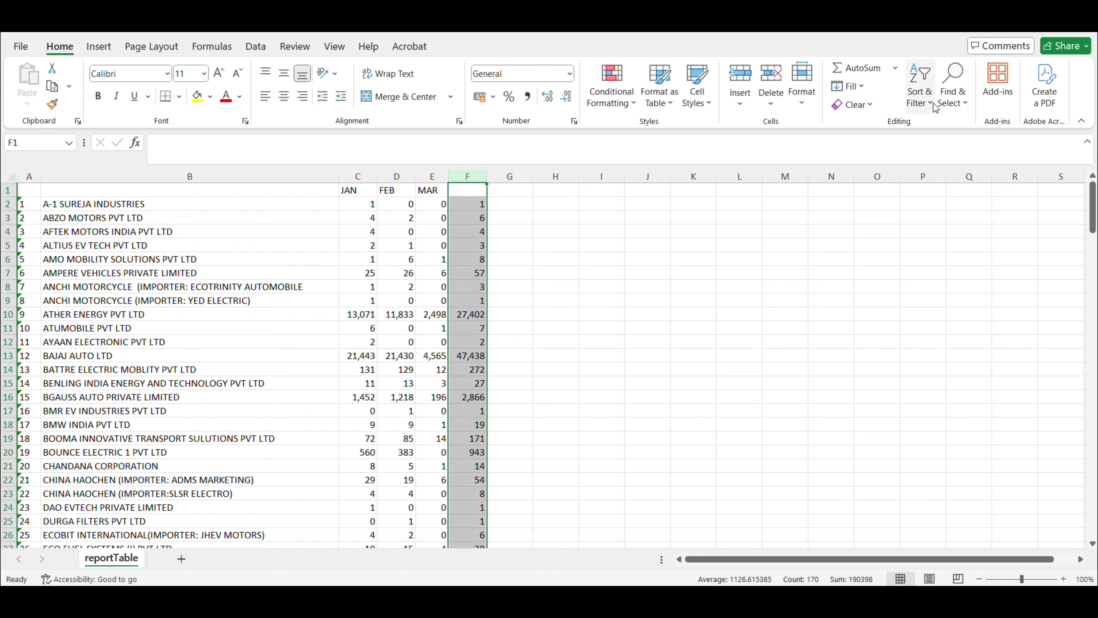
{"action": "left_click", "coordinate": [397, 177]}
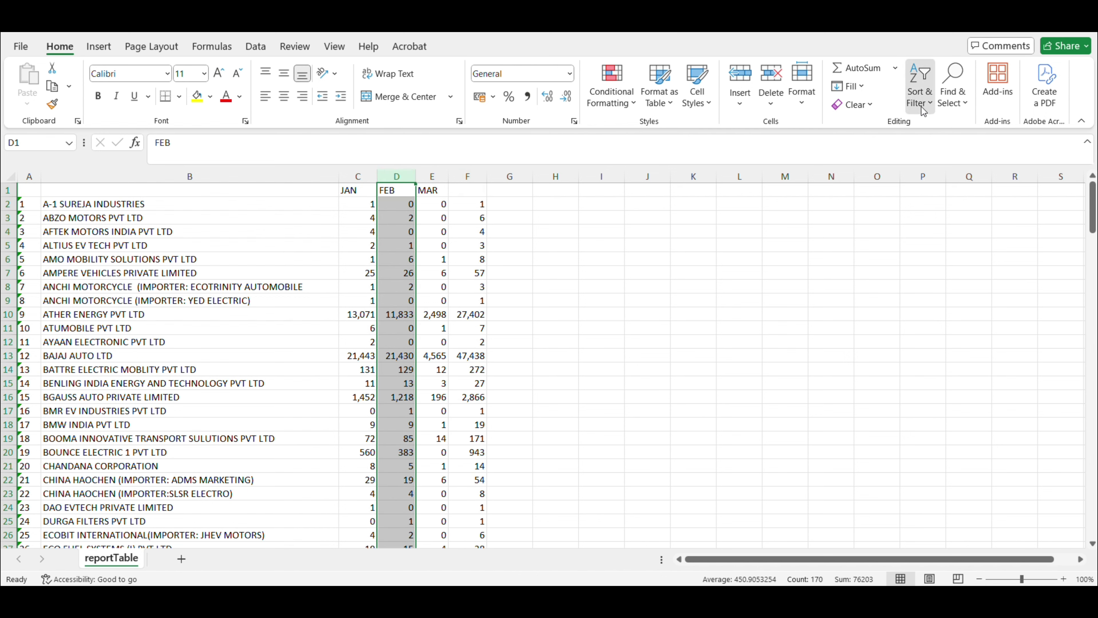
{"action": "left_click", "coordinate": [920, 96]}
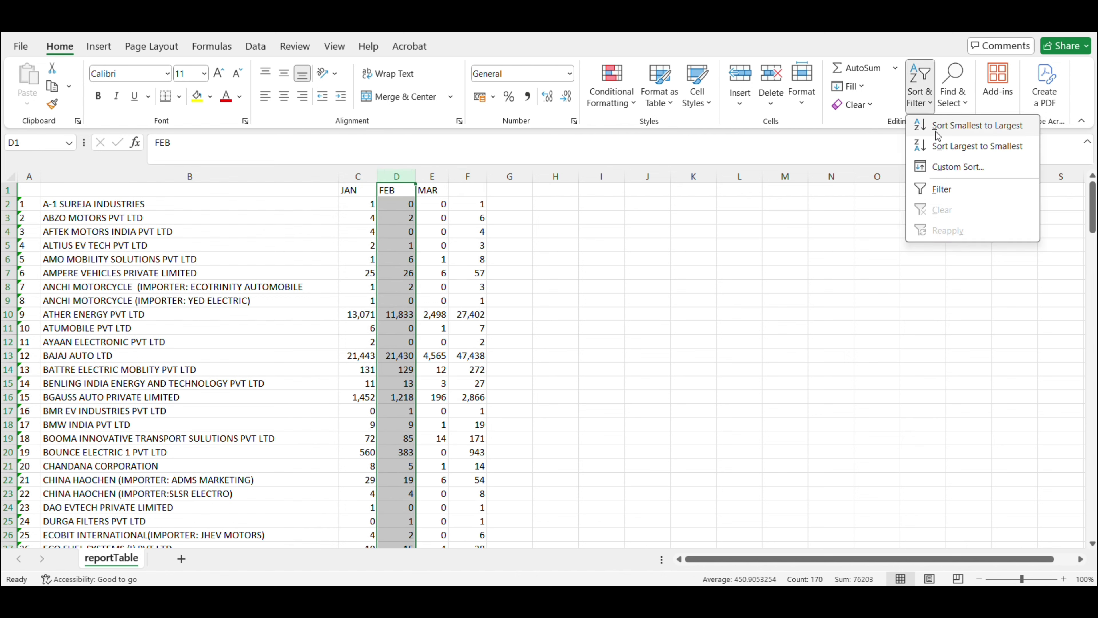
{"action": "left_click", "coordinate": [981, 147]}
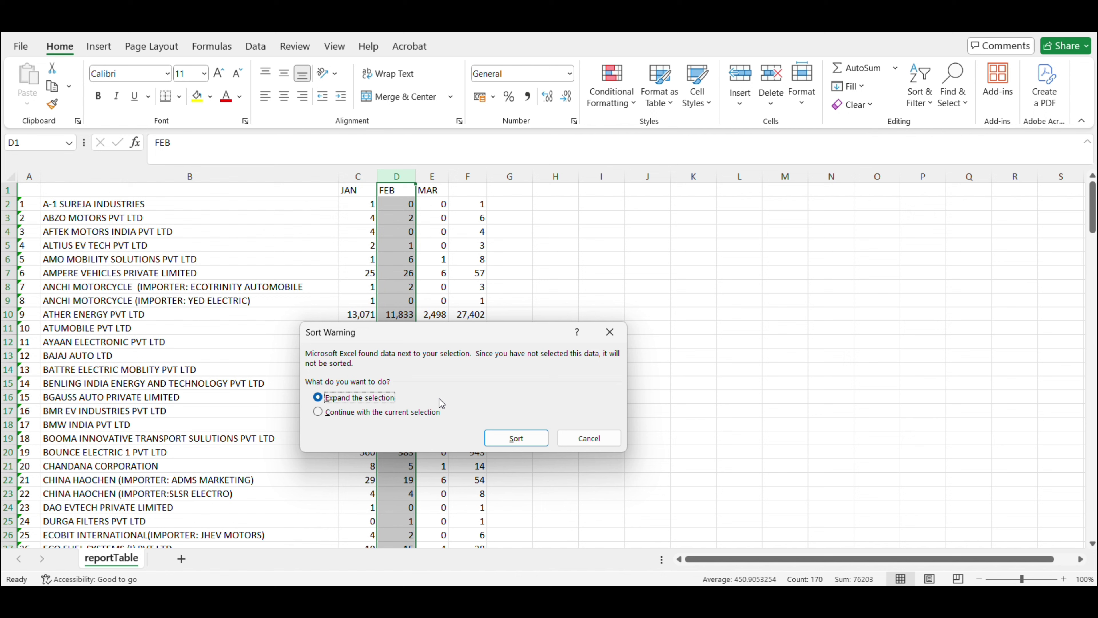
{"action": "left_click", "coordinate": [517, 439]}
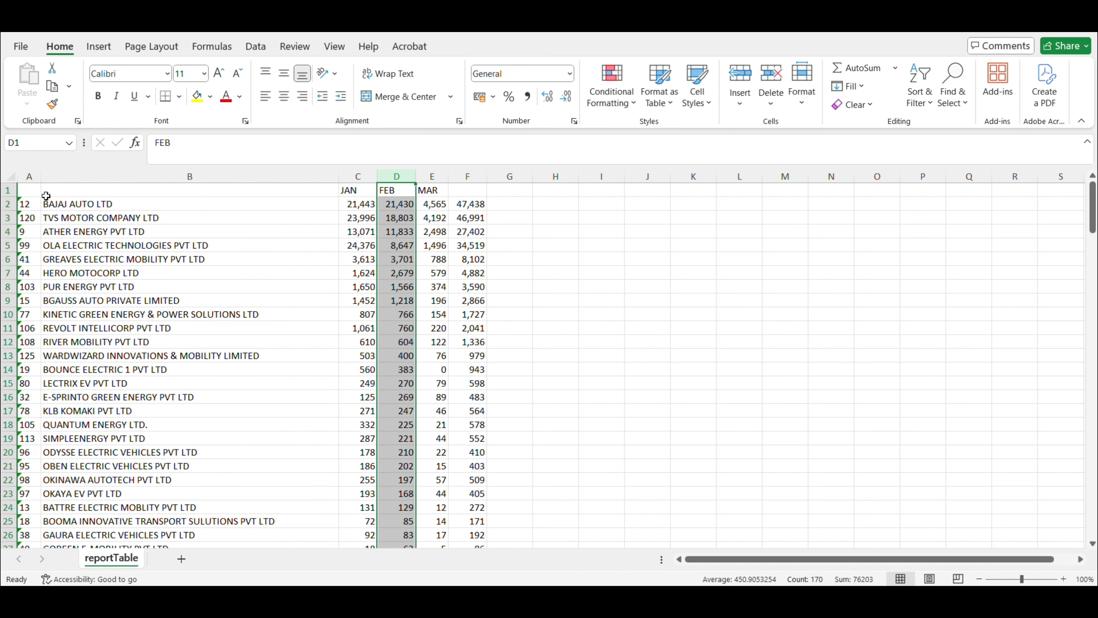
- Renumber the serial column for the sorted makers, entering 1, 2 and 3 in A2:A4 and extending the series down to A120
{"action": "left_click", "coordinate": [39, 203]}
{"action": "type", "text": "1"}
{"action": "key", "text": "Return"}
{"action": "type", "text": "2"}
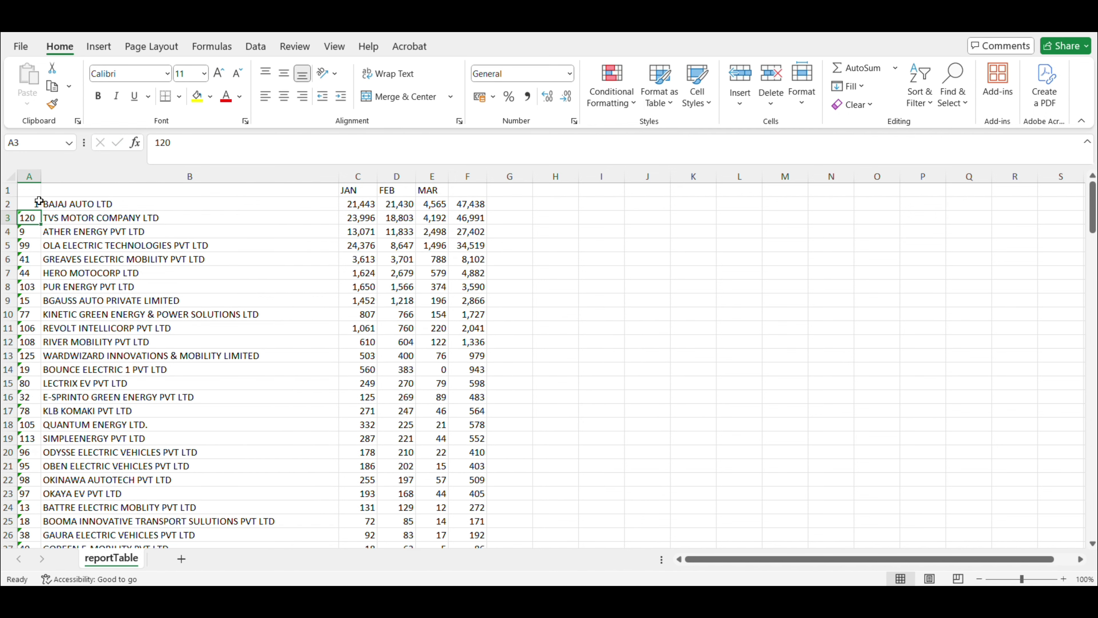
{"action": "key", "text": "Return"}
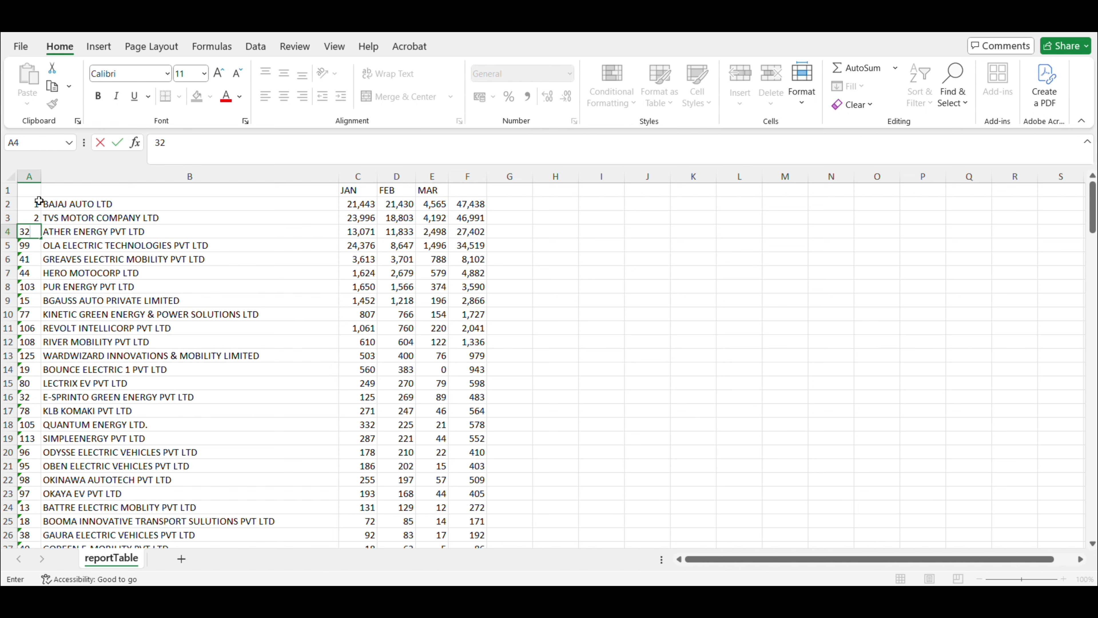
{"action": "key", "text": "Return"}
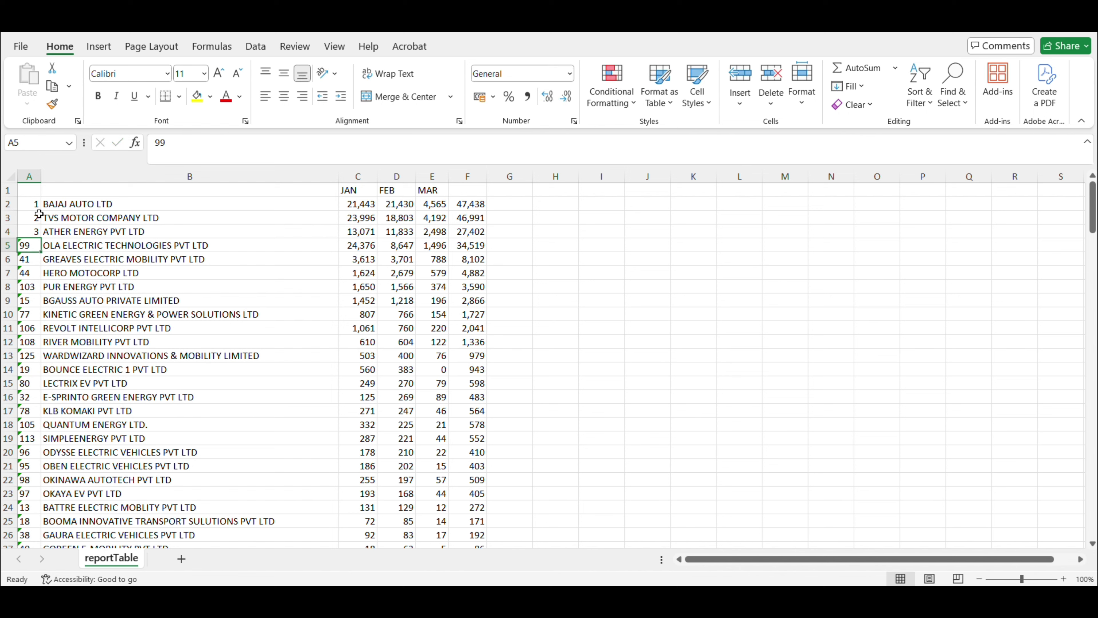
{"action": "left_click_drag", "start_coordinate": [33, 206], "coordinate": [32, 521]}
{"action": "scroll", "coordinate": [196, 266], "scroll_direction": "up", "scroll_amount": 20}
{"action": "scroll", "coordinate": [196, 267], "scroll_direction": "up", "scroll_amount": 3}
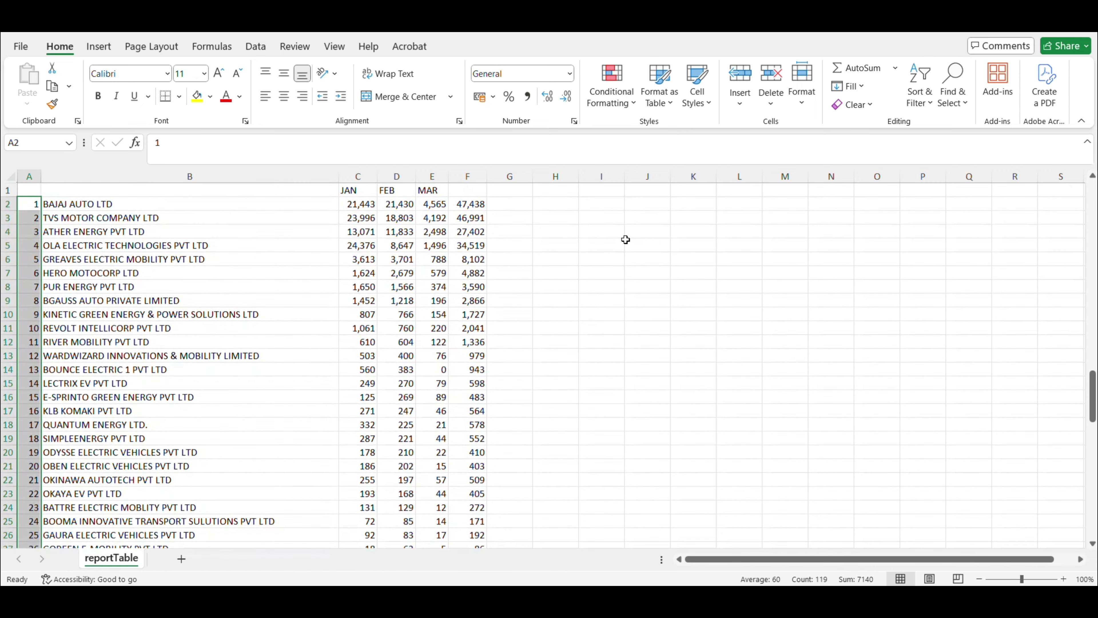
{"action": "left_click", "coordinate": [626, 241]}
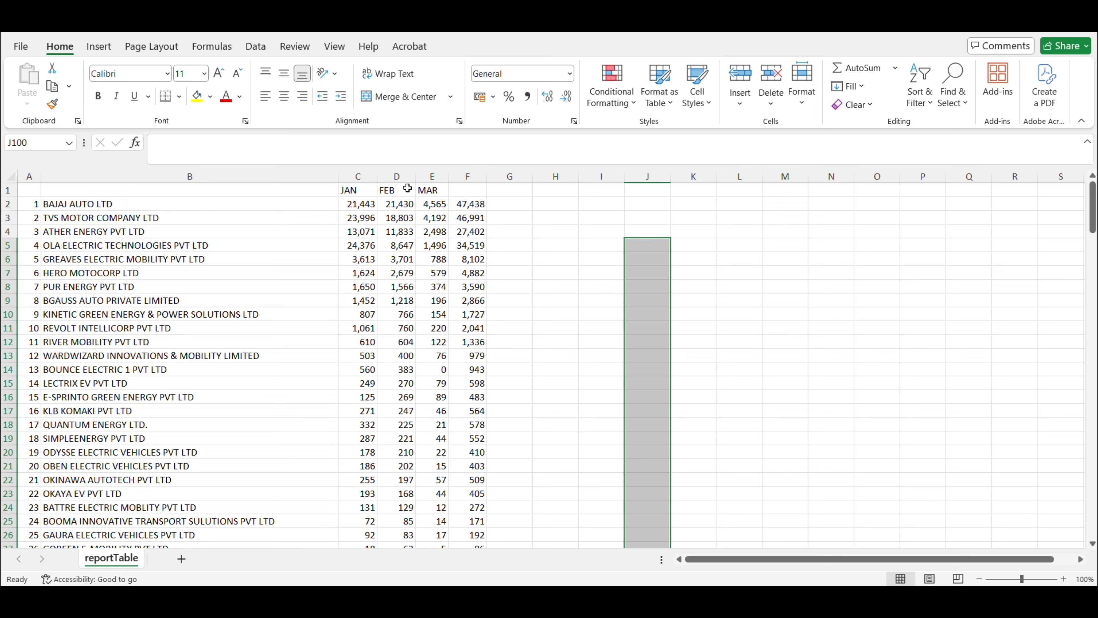
- Review the FEB registrations of the three top-ranked makers, Bajaj Auto, TVS Motor Company and Ather Energy
{"action": "left_click", "coordinate": [394, 205]}
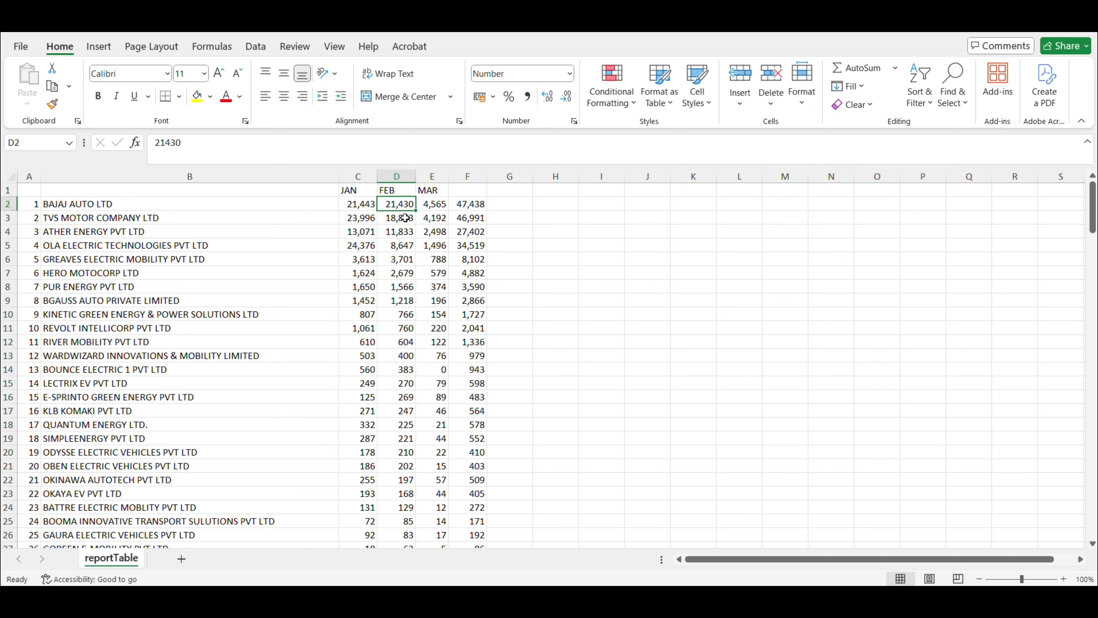
{"action": "left_click", "coordinate": [399, 218]}
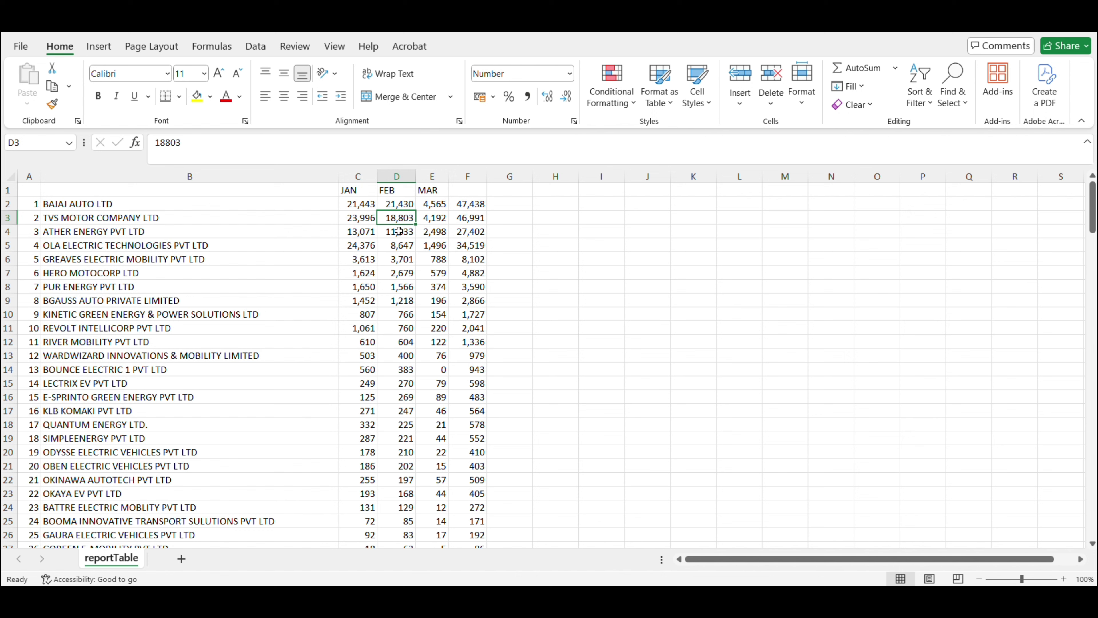
{"action": "left_click", "coordinate": [398, 232]}
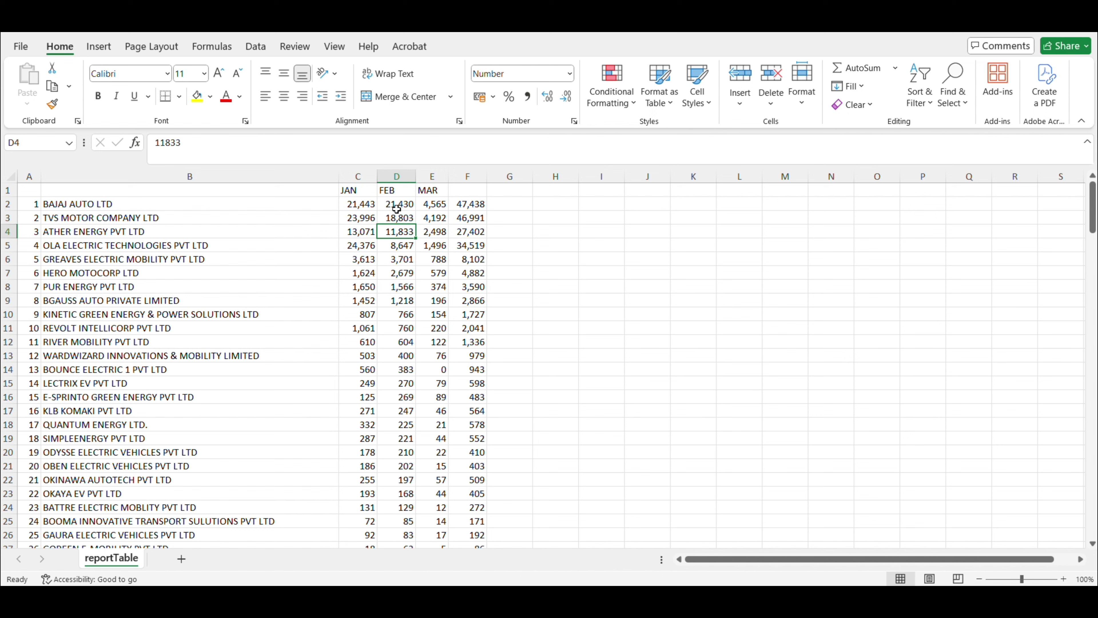
{"action": "left_click", "coordinate": [359, 170]}
{"action": "mouse_move", "coordinate": [368, 174]}
{"action": "left_mouse_down"}
{"action": "mouse_move", "coordinate": [461, 176]}
{"action": "mouse_move", "coordinate": [368, 176]}
{"action": "mouse_move", "coordinate": [429, 164]}
{"action": "mouse_move", "coordinate": [372, 172]}
{"action": "left_mouse_up"}
{"action": "left_click", "coordinate": [557, 298]}
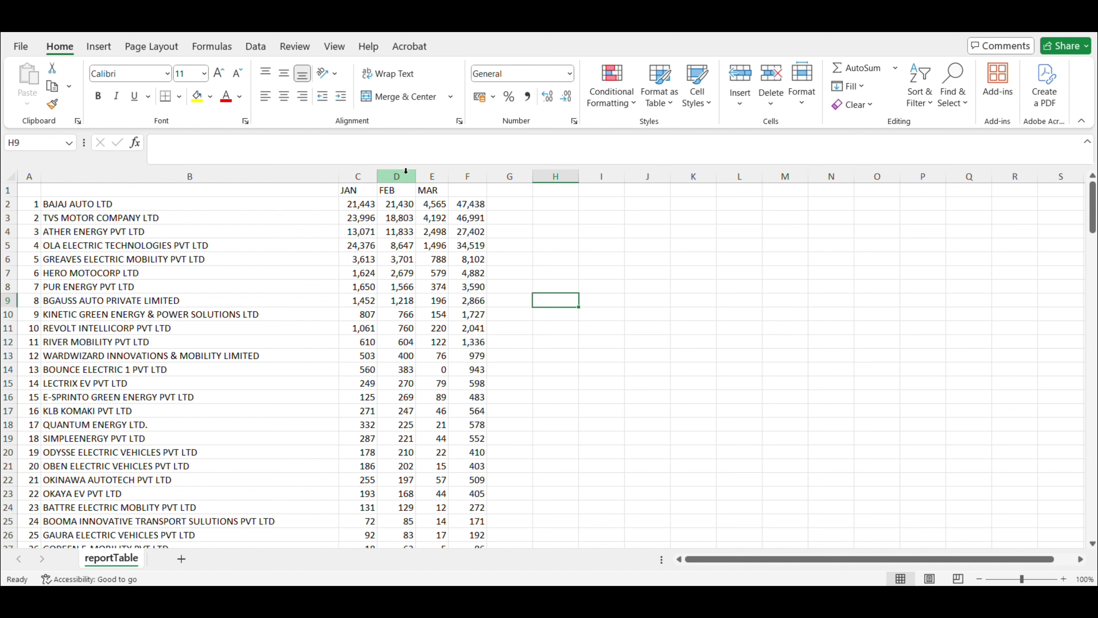
- Highlight the entire FEB column with a yellow fill
{"action": "left_click", "coordinate": [397, 175]}
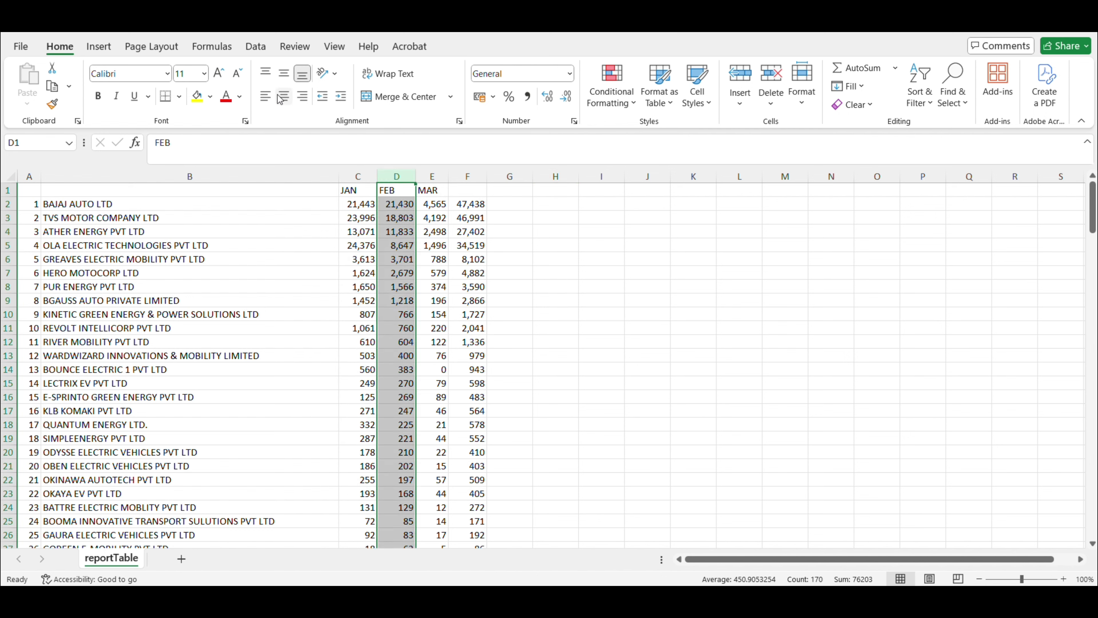
{"action": "left_click", "coordinate": [203, 101]}
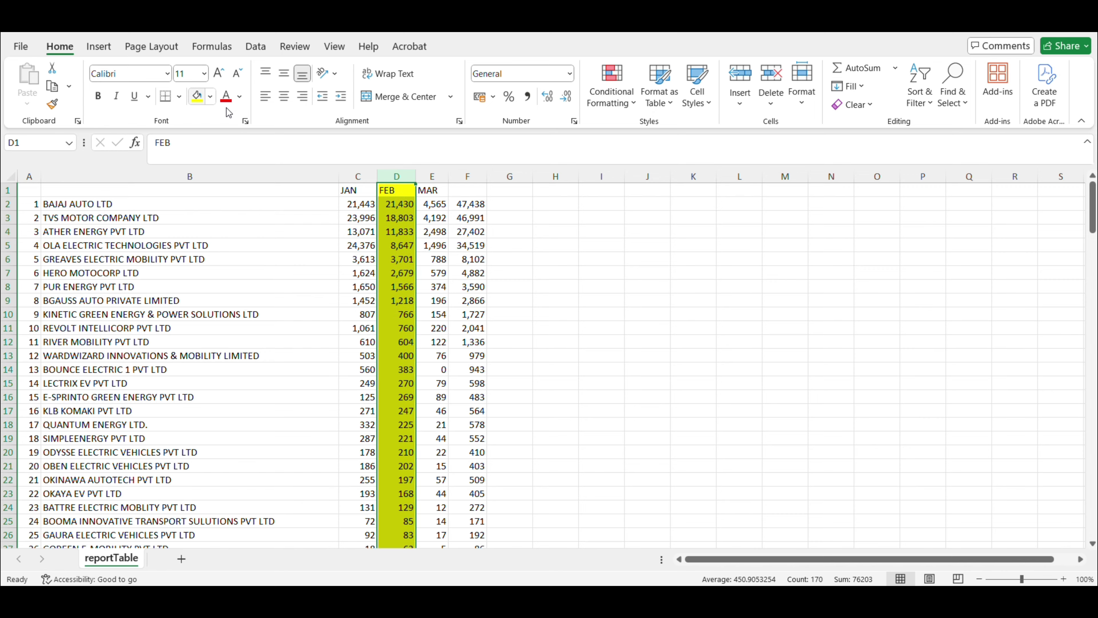
{"action": "left_click", "coordinate": [591, 239]}
- Highlight row 32, GODAWARI ELECTRIC MOTORS PVT LTD, with a yellow fill
{"action": "scroll", "coordinate": [333, 294], "scroll_direction": "down", "scroll_amount": 11}
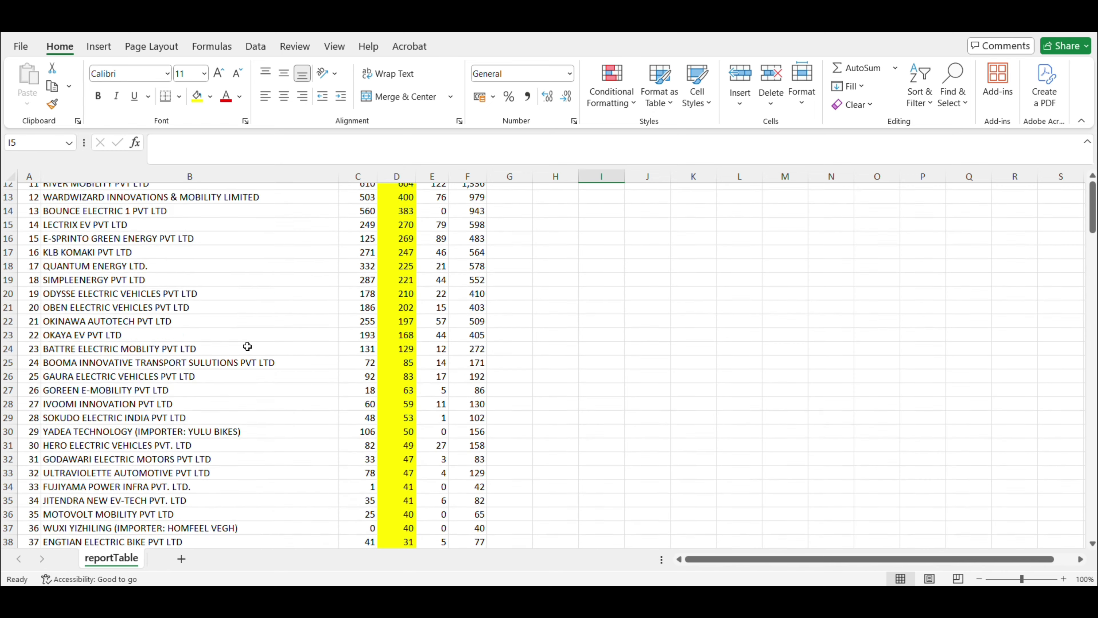
{"action": "scroll", "coordinate": [191, 343], "scroll_direction": "up", "scroll_amount": 6}
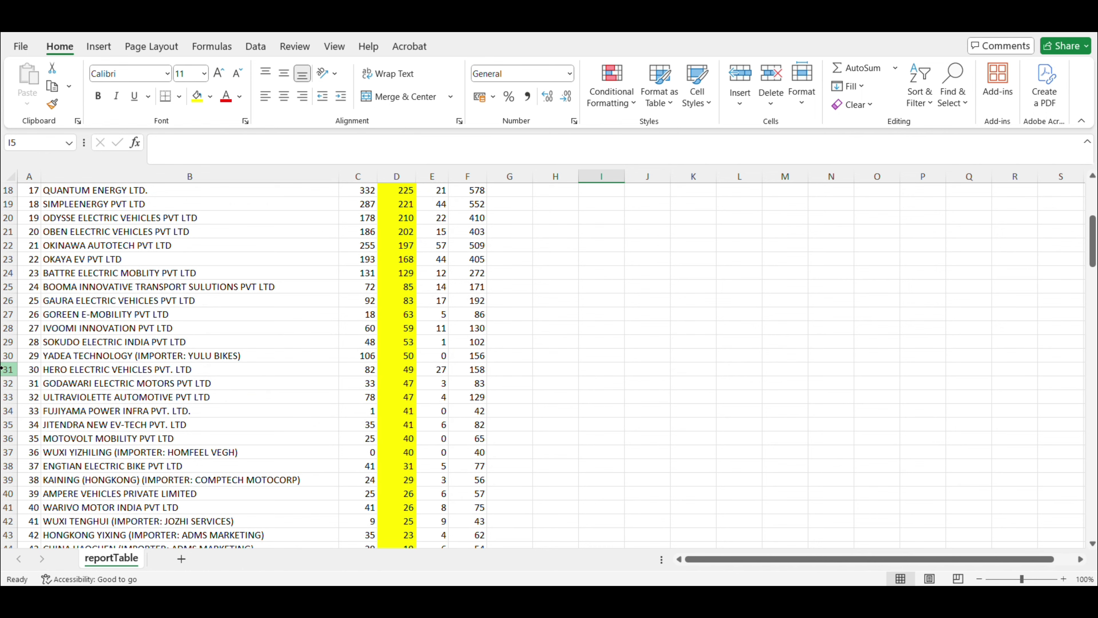
{"action": "left_click", "coordinate": [2, 368]}
{"action": "left_click", "coordinate": [2, 383]}
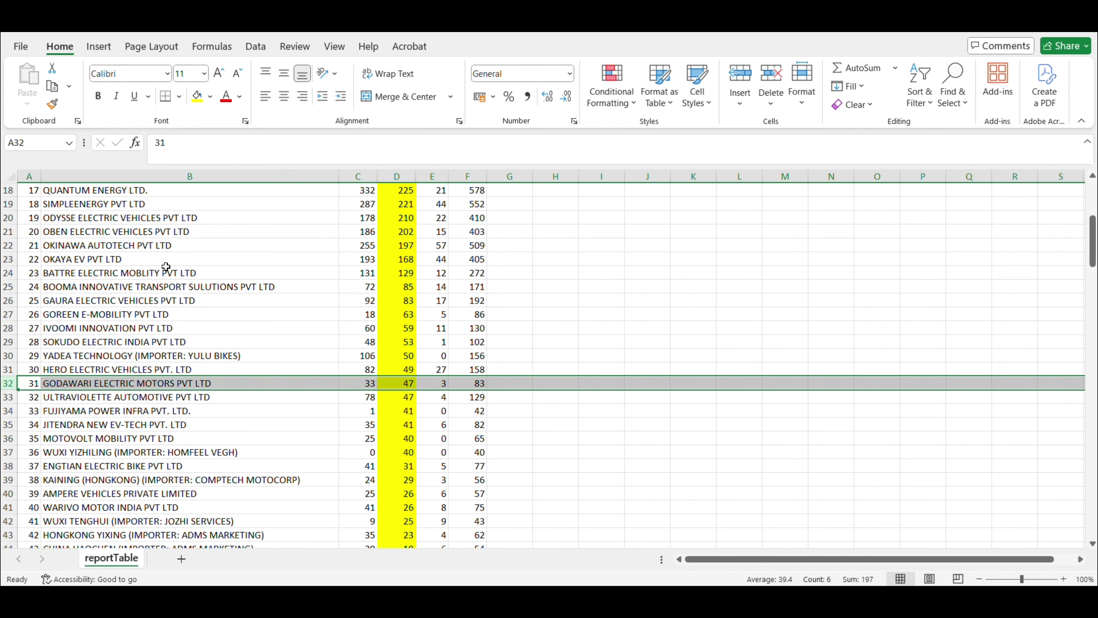
{"action": "left_click", "coordinate": [198, 100]}
{"action": "left_click", "coordinate": [569, 318]}
{"action": "scroll", "coordinate": [569, 317], "scroll_direction": "up", "scroll_amount": 6}
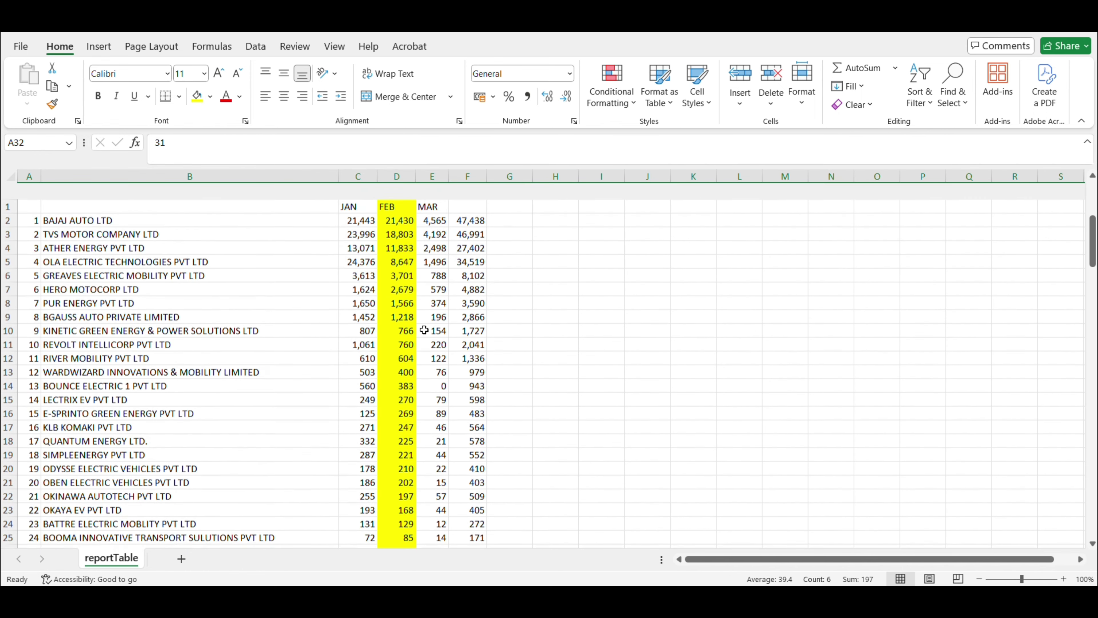
{"action": "left_click", "coordinate": [570, 317], "text": "shift"}
{"action": "left_click", "coordinate": [650, 270]}
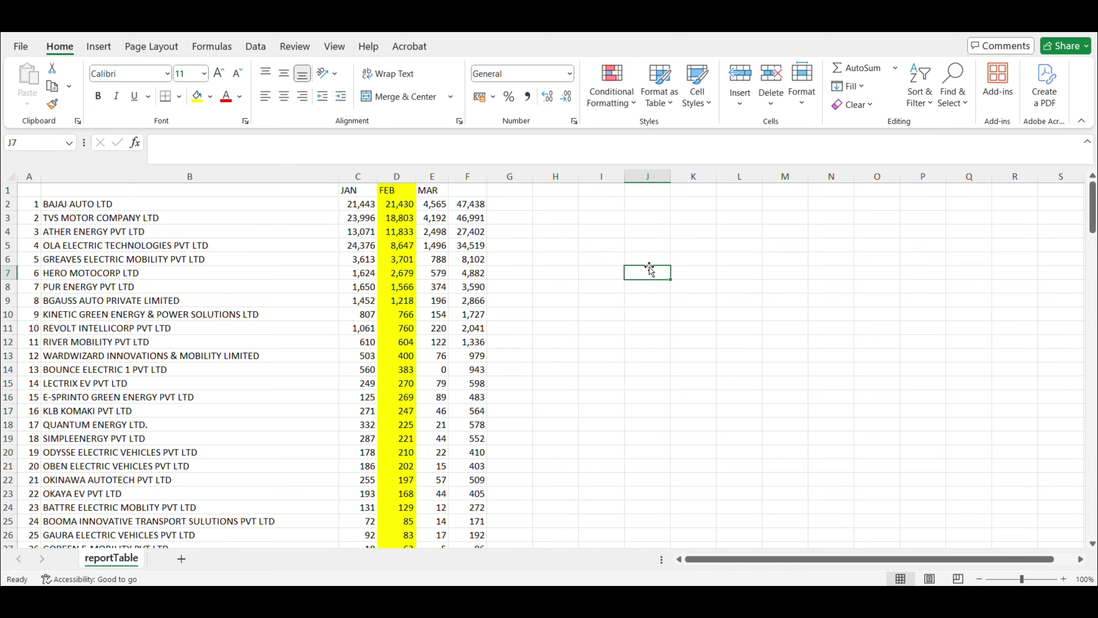
- Total the FEB column below its last maker by entering =SUM(D2:D170) in cell D171
{"action": "left_click", "coordinate": [516, 211]}
{"action": "scroll", "coordinate": [487, 342], "scroll_direction": "down", "scroll_amount": 20}
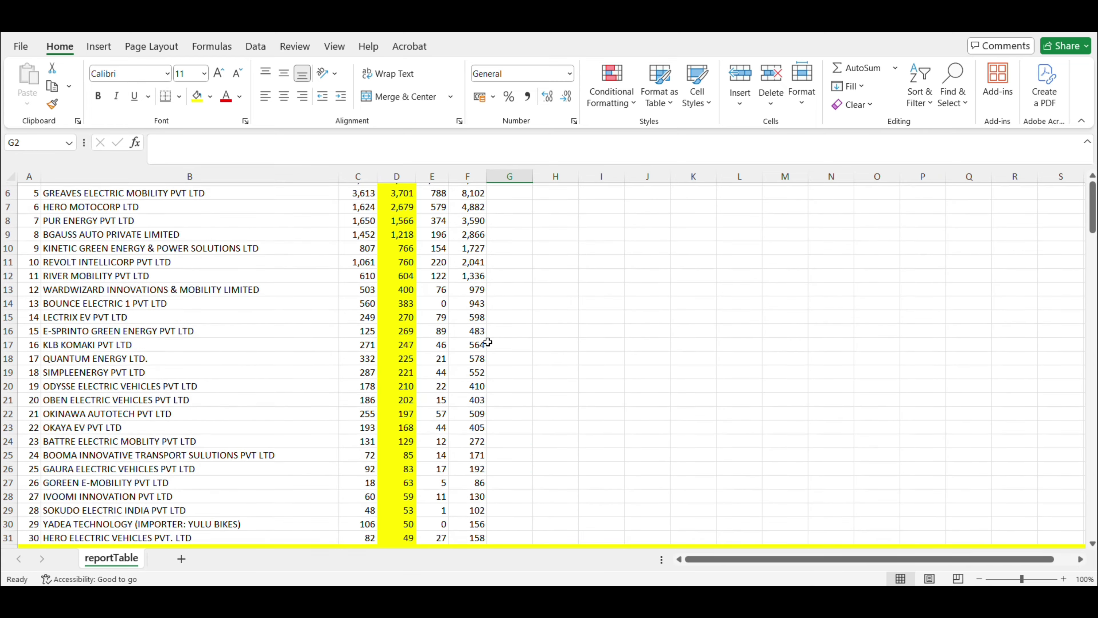
{"action": "scroll", "coordinate": [487, 342], "scroll_direction": "down", "scroll_amount": 1}
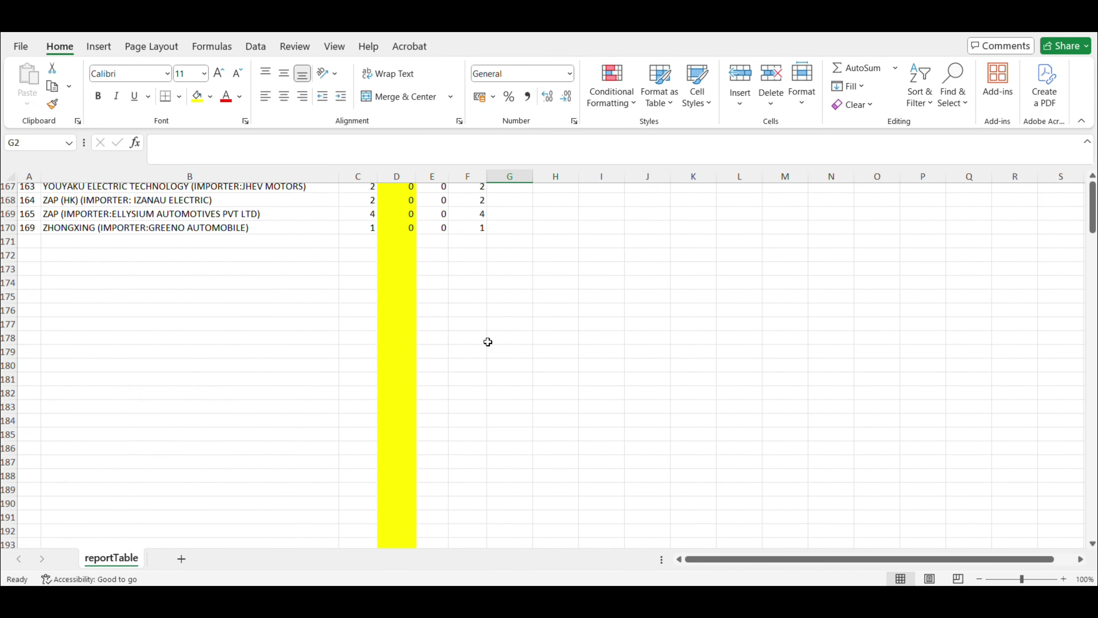
{"action": "scroll", "coordinate": [488, 342], "scroll_direction": "up", "scroll_amount": 7}
{"action": "scroll", "coordinate": [487, 341], "scroll_direction": "down", "scroll_amount": 8}
{"action": "scroll", "coordinate": [488, 341], "scroll_direction": "up", "scroll_amount": 2}
{"action": "scroll", "coordinate": [488, 352], "scroll_direction": "up", "scroll_amount": 1}
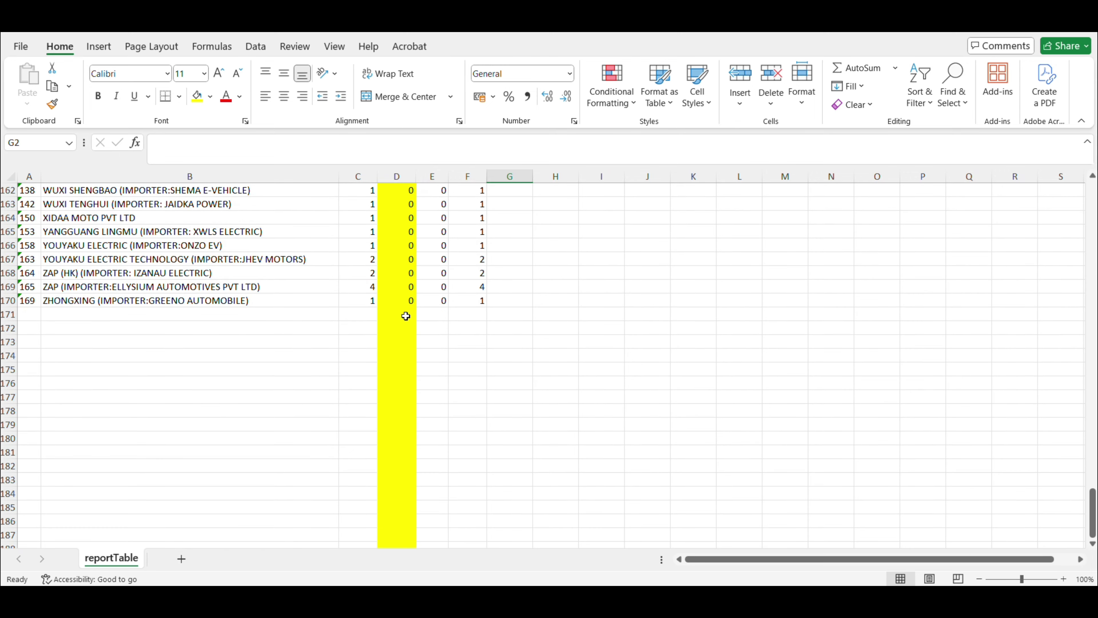
{"action": "left_click", "coordinate": [403, 316]}
{"action": "type", "text": "="}
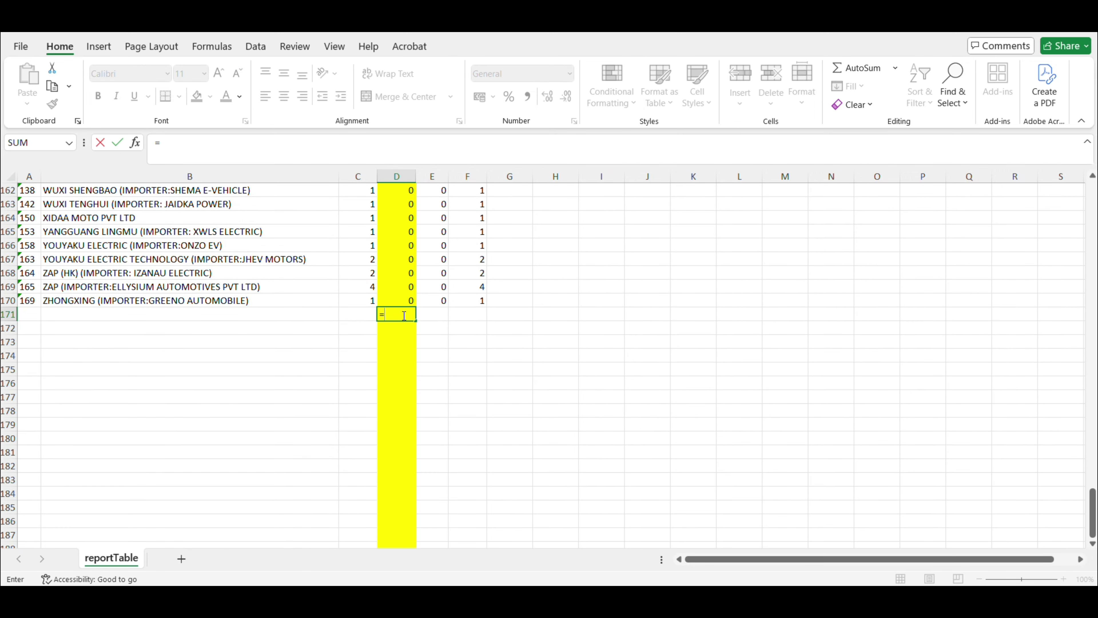
{"action": "type", "text": "sum"}
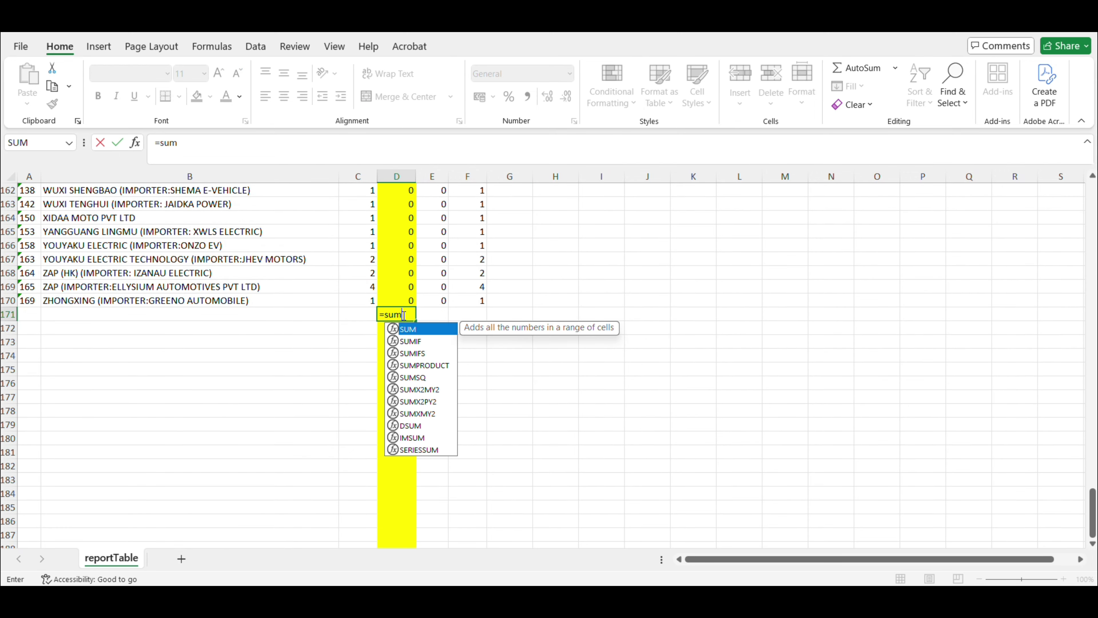
{"action": "type", "text": "("}
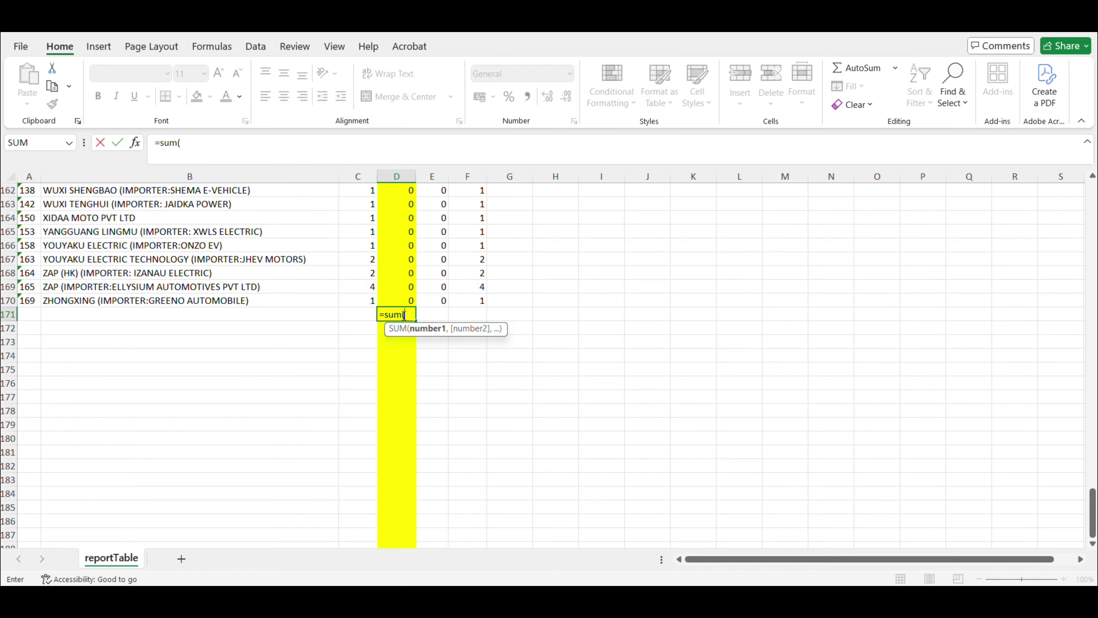
{"action": "scroll", "coordinate": [470, 249], "scroll_direction": "up", "scroll_amount": 20}
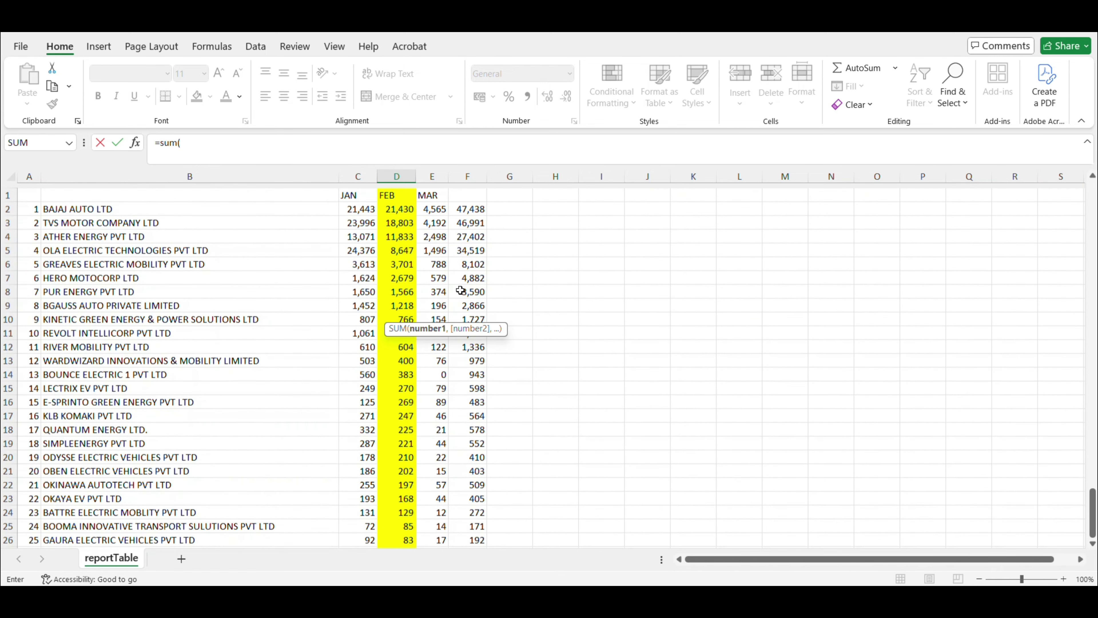
{"action": "left_click_drag", "start_coordinate": [391, 208], "coordinate": [407, 526]}
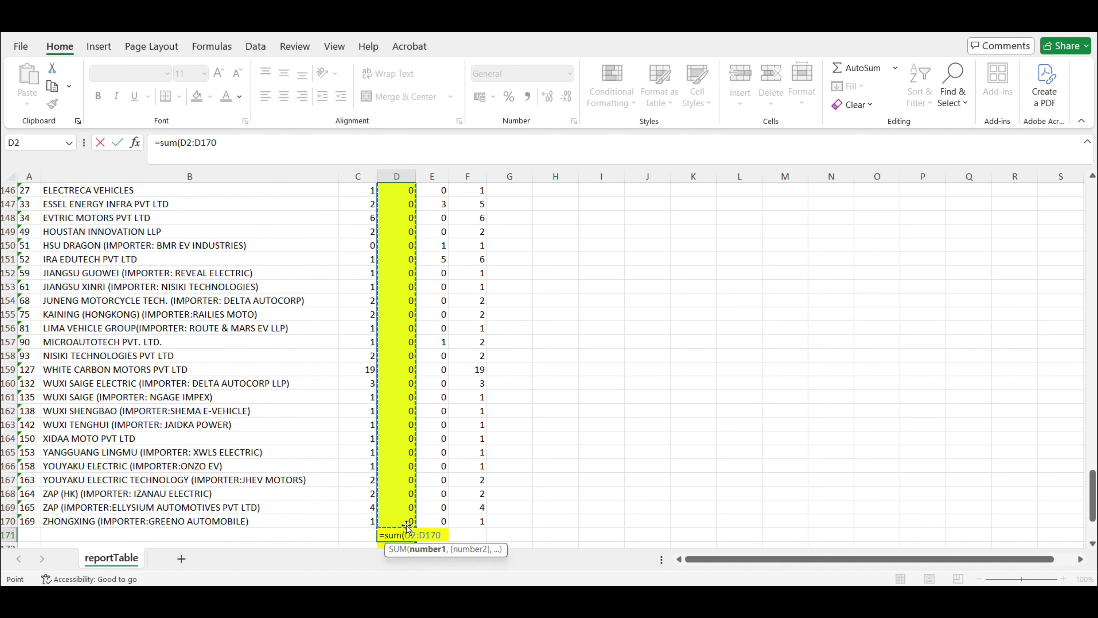
{"action": "type", "text": "_"}
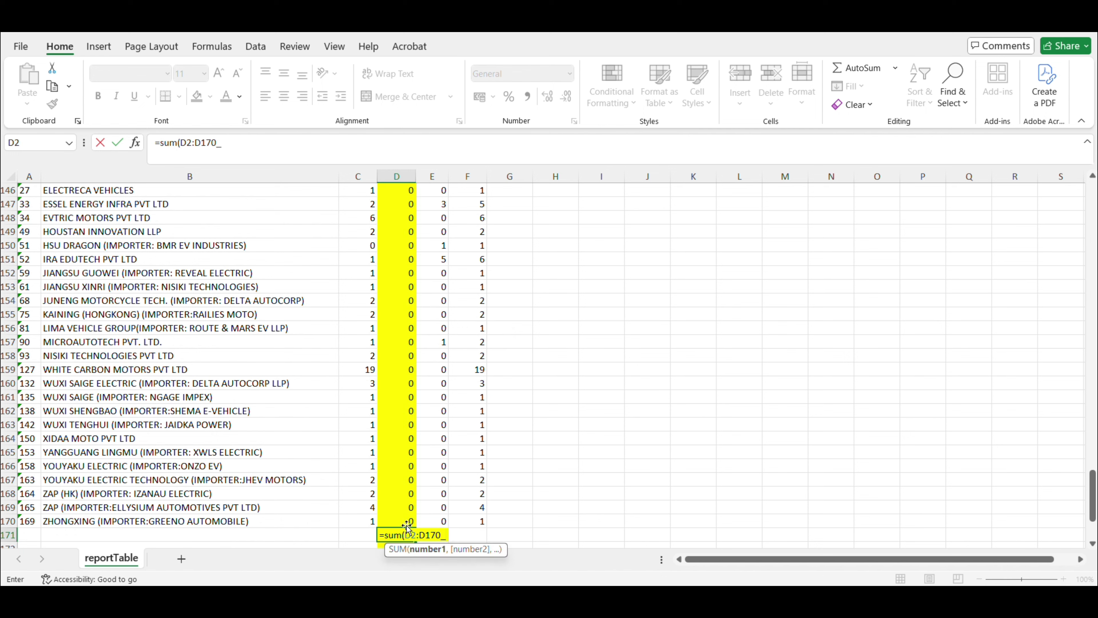
{"action": "key", "text": "BackSpace"}
{"action": "type", "text": ")"}
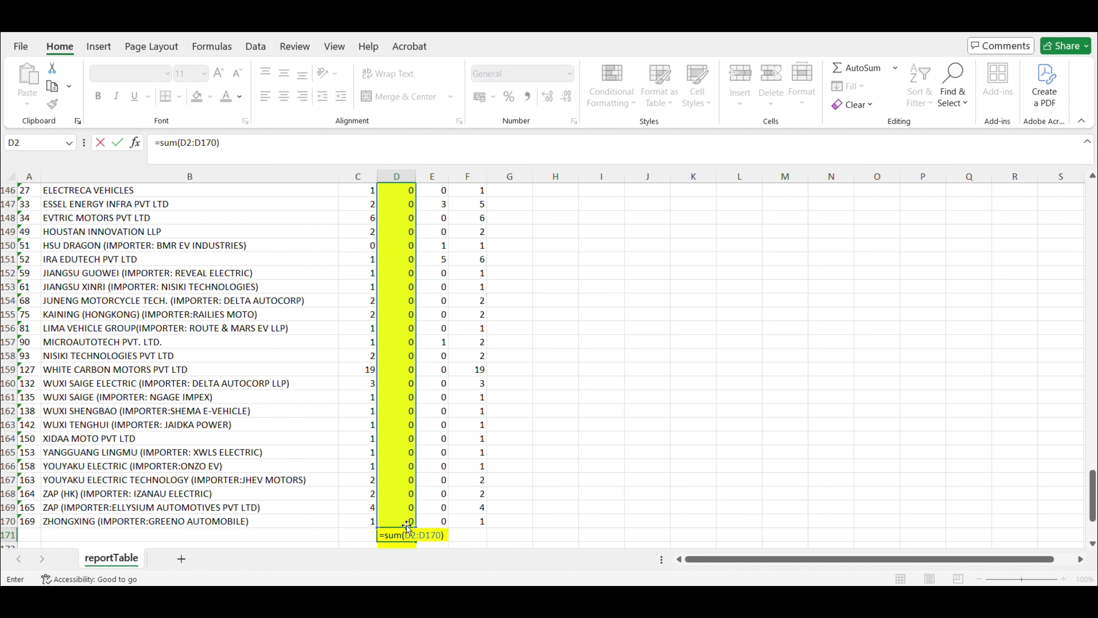
{"action": "scroll", "coordinate": [466, 458], "scroll_direction": "down", "scroll_amount": 1}
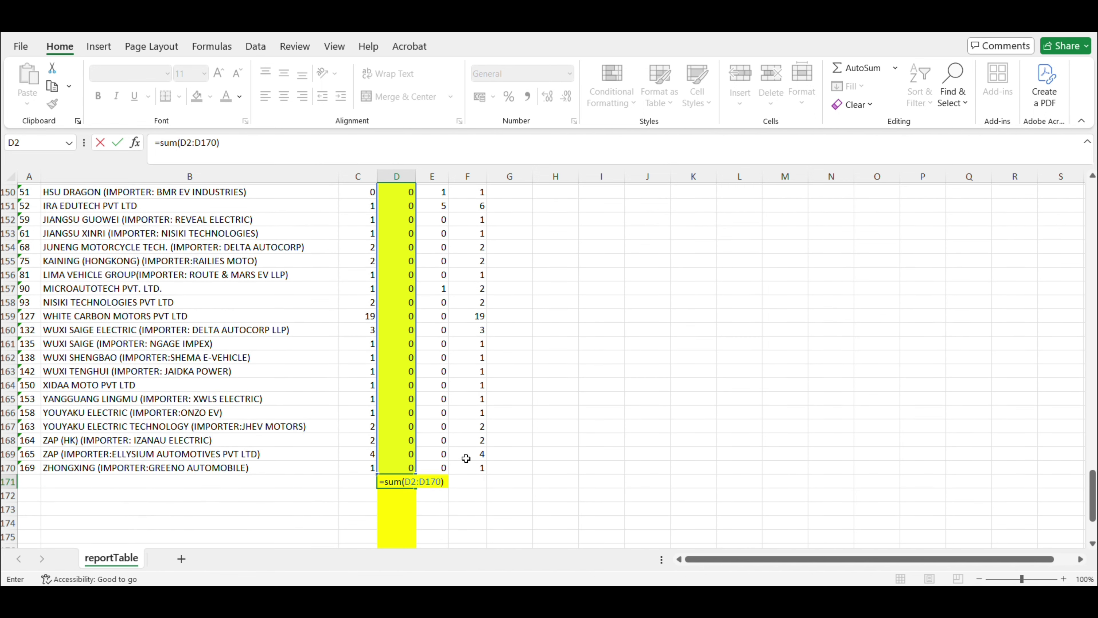
{"action": "key", "text": "Return"}
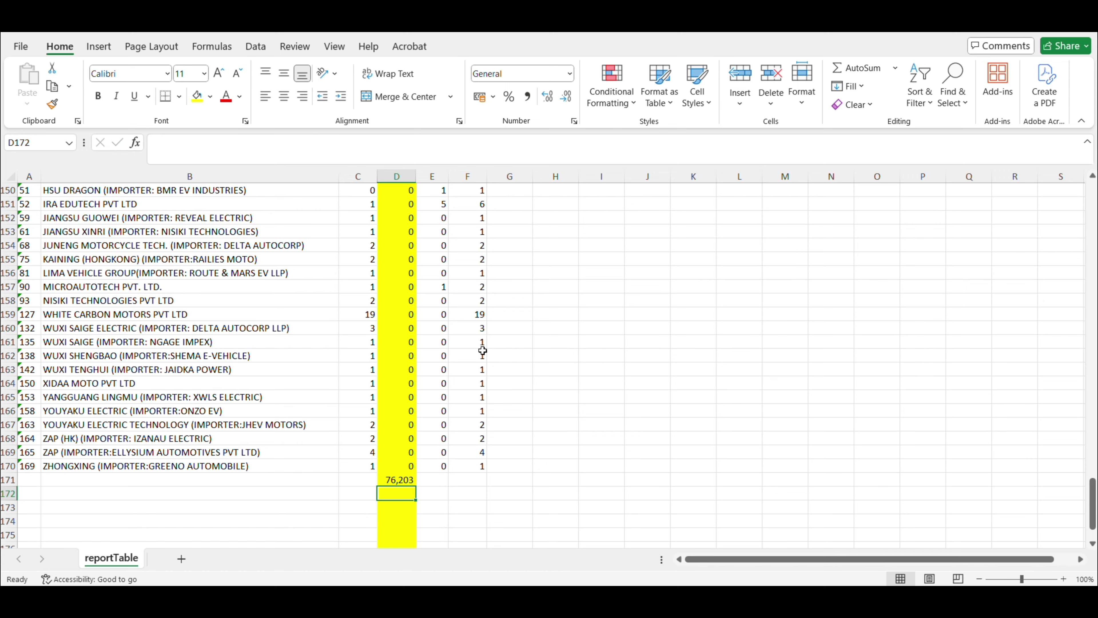
- Calculate Bajaj Auto's share of the FEB total in G2 with the formula =D2/76203
{"action": "scroll", "coordinate": [482, 351], "scroll_direction": "up", "scroll_amount": 20}
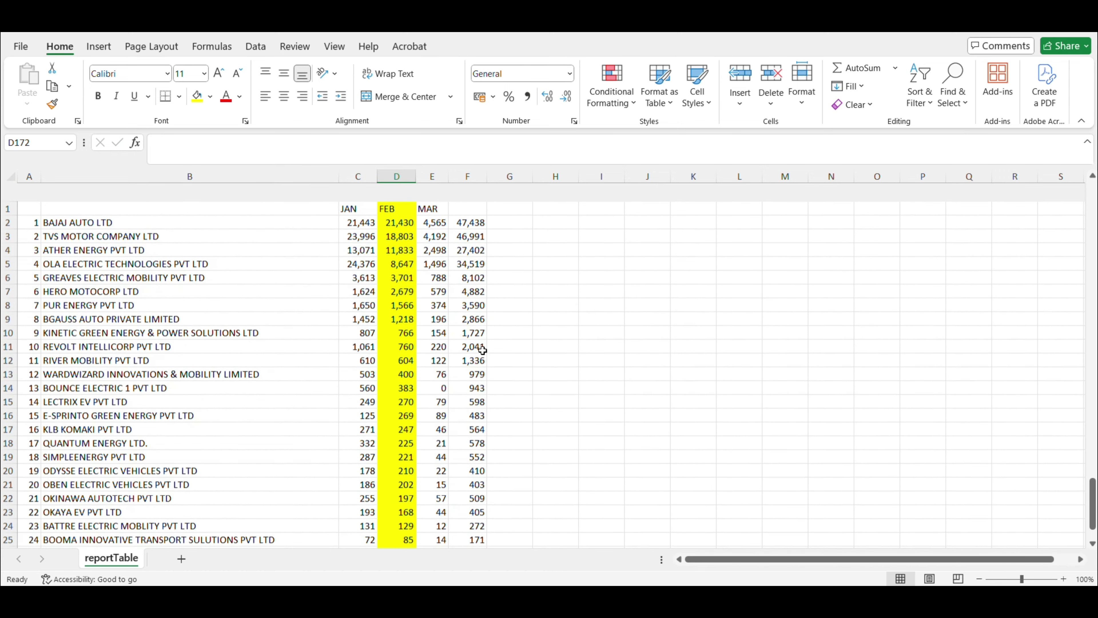
{"action": "left_click", "coordinate": [512, 205]}
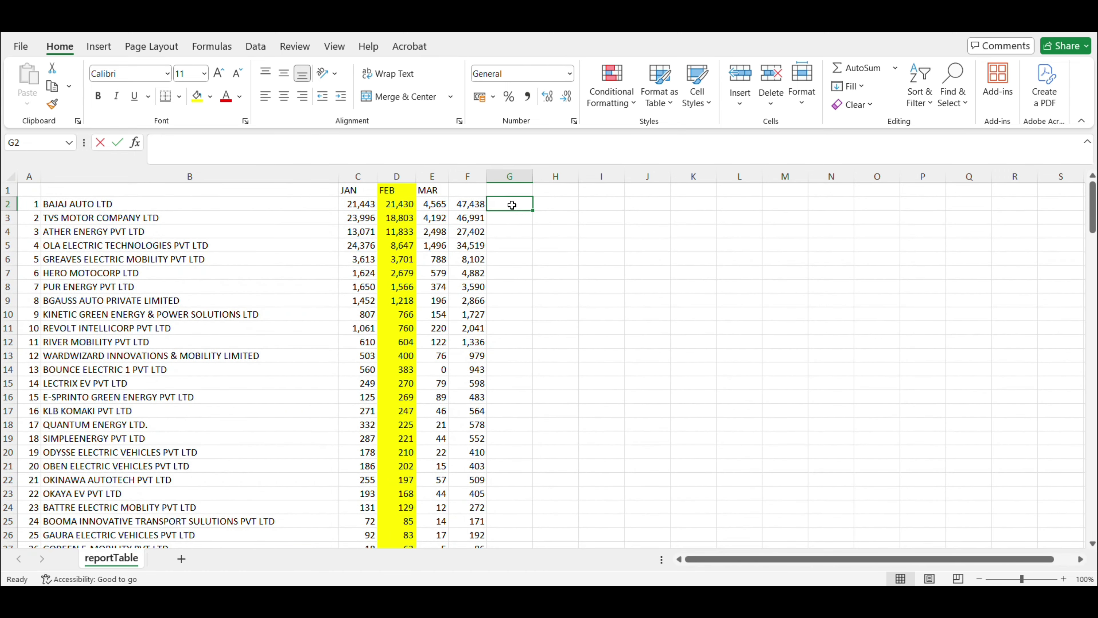
{"action": "type", "text": "="}
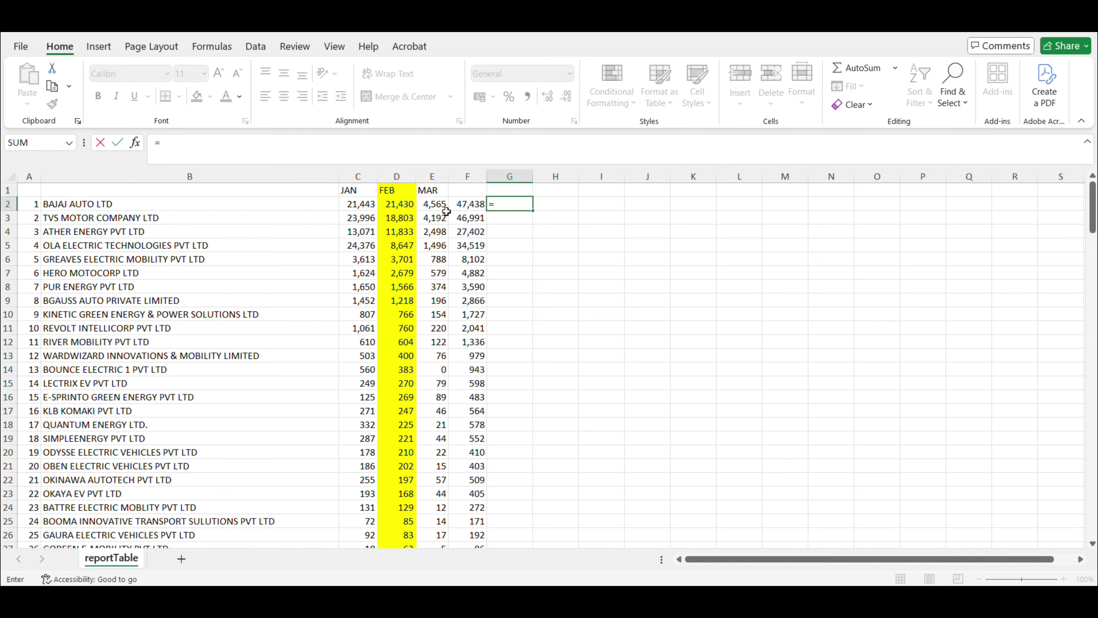
{"action": "left_click", "coordinate": [406, 204]}
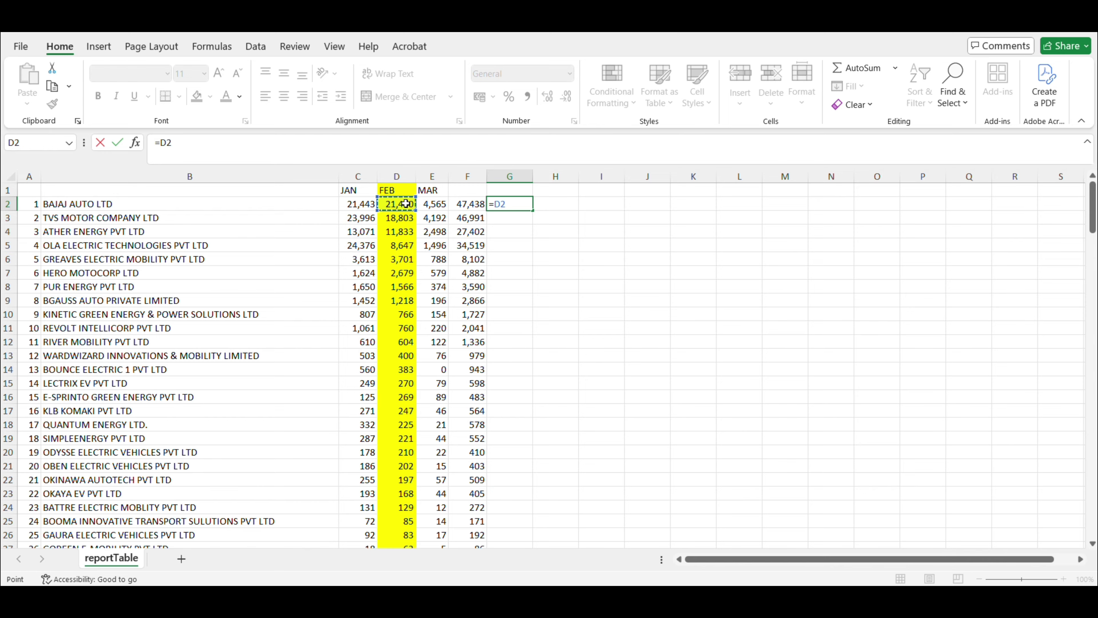
{"action": "type", "text": "/"}
{"action": "scroll", "coordinate": [533, 234], "scroll_direction": "down", "scroll_amount": 20}
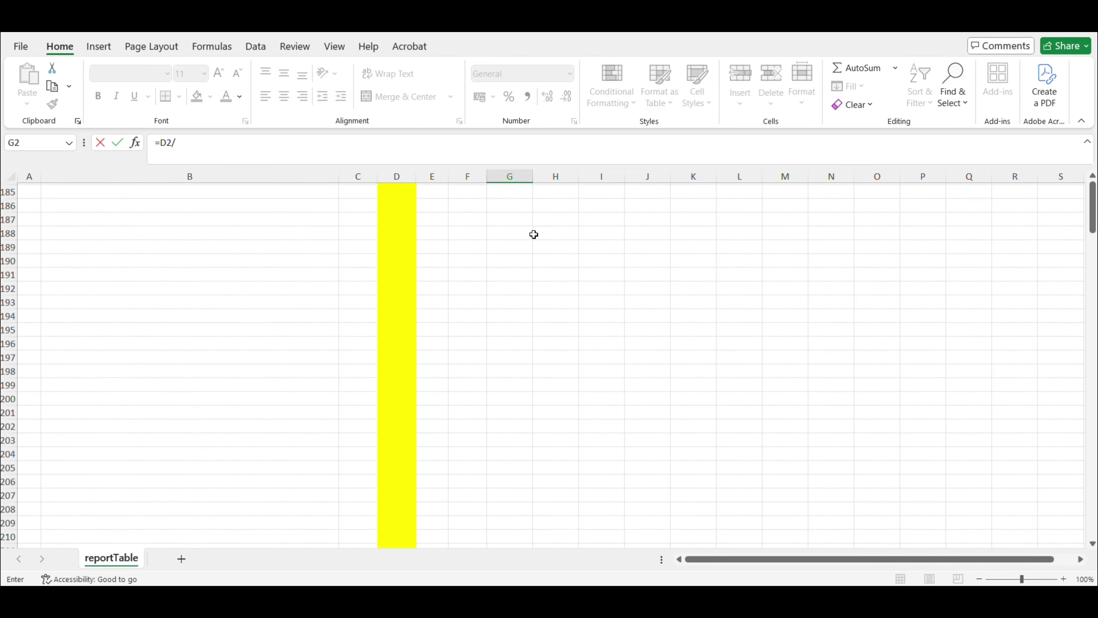
{"action": "scroll", "coordinate": [533, 234], "scroll_direction": "up", "scroll_amount": 11}
{"action": "type", "text": "7"}
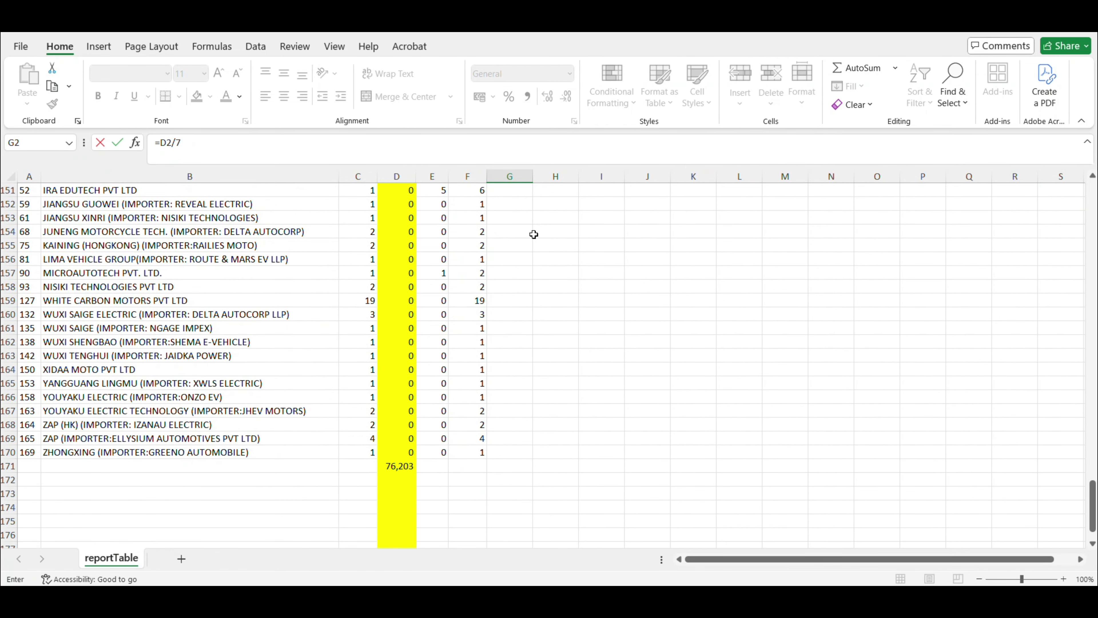
{"action": "type", "text": "6203"}
{"action": "key", "text": "Return"}
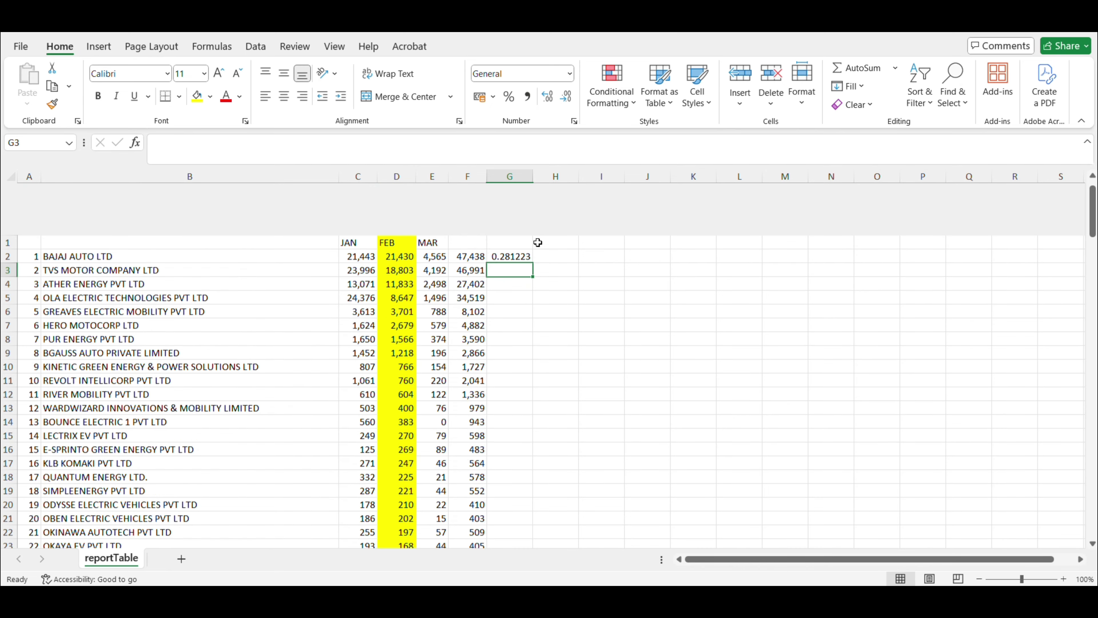
- Format the share in G2 as a percentage and fill the formula down column G through row 33
{"action": "left_click", "coordinate": [511, 205]}
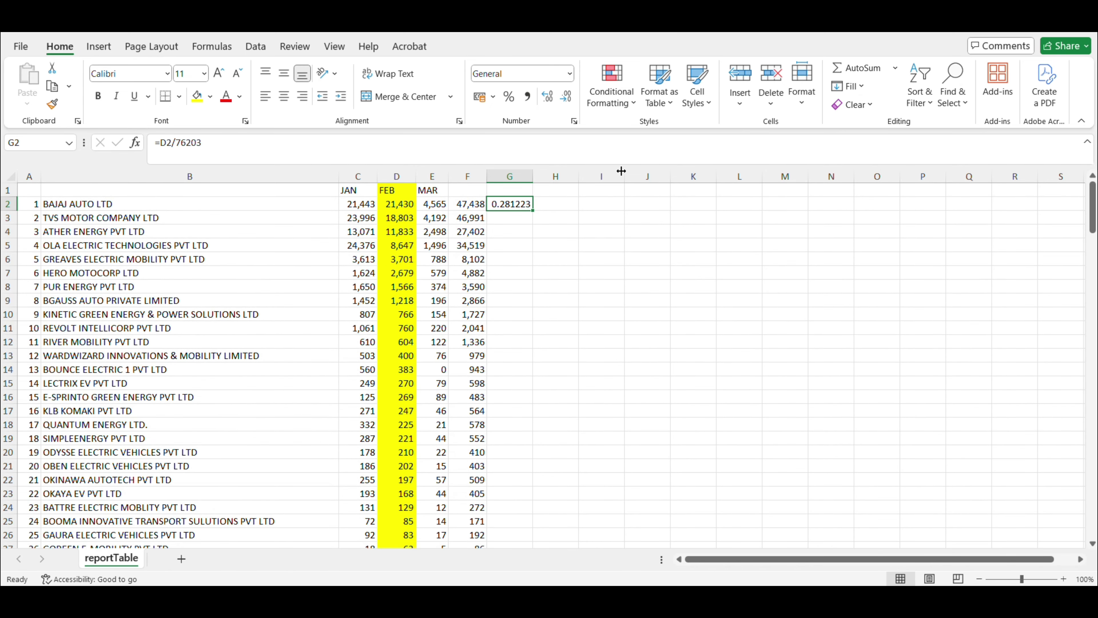
{"action": "left_click", "coordinate": [508, 96]}
{"action": "left_click_drag", "start_coordinate": [533, 210], "coordinate": [546, 438]}
{"action": "scroll", "coordinate": [585, 336], "scroll_direction": "down", "scroll_amount": 1}
{"action": "scroll", "coordinate": [585, 337], "scroll_direction": "down", "scroll_amount": 5}
{"action": "scroll", "coordinate": [584, 337], "scroll_direction": "up", "scroll_amount": 4}
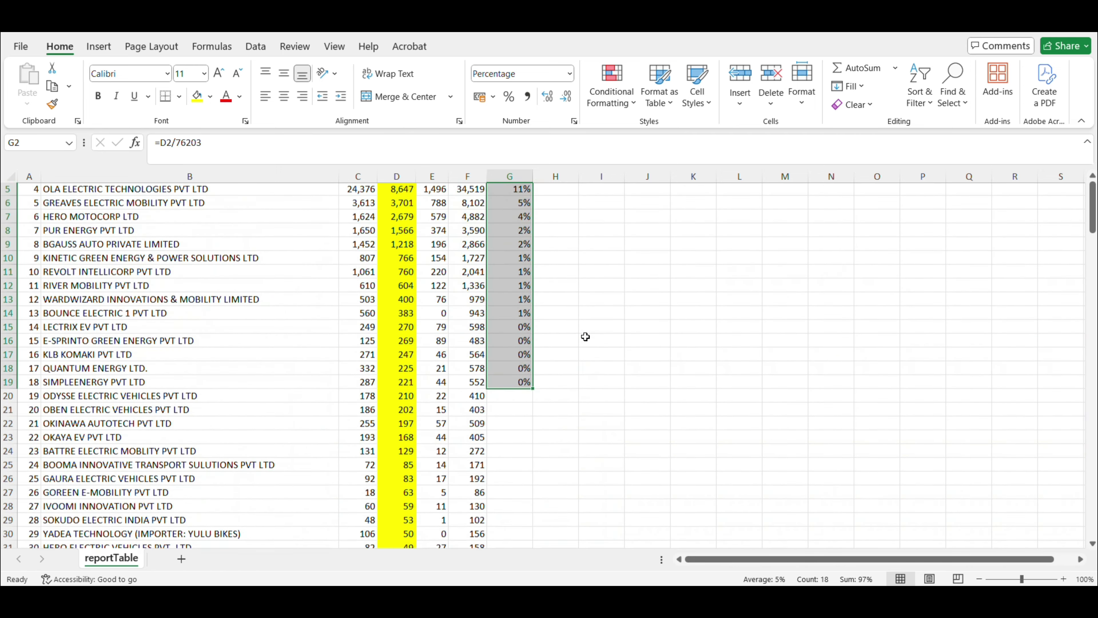
{"action": "scroll", "coordinate": [583, 336], "scroll_direction": "down", "scroll_amount": 1}
{"action": "left_click_drag", "start_coordinate": [533, 347], "coordinate": [548, 542]}
{"action": "scroll", "coordinate": [601, 393], "scroll_direction": "up", "scroll_amount": 3}
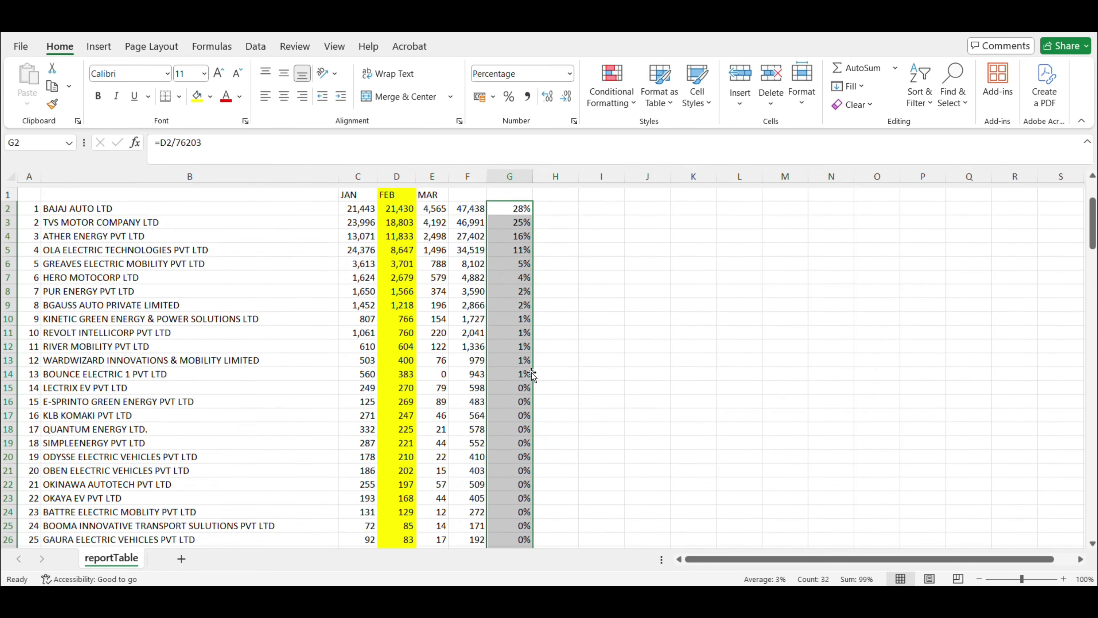
- Look over the filled share percentages in column G, including the makers from LECTRIX EV downward
{"action": "left_click", "coordinate": [519, 384]}
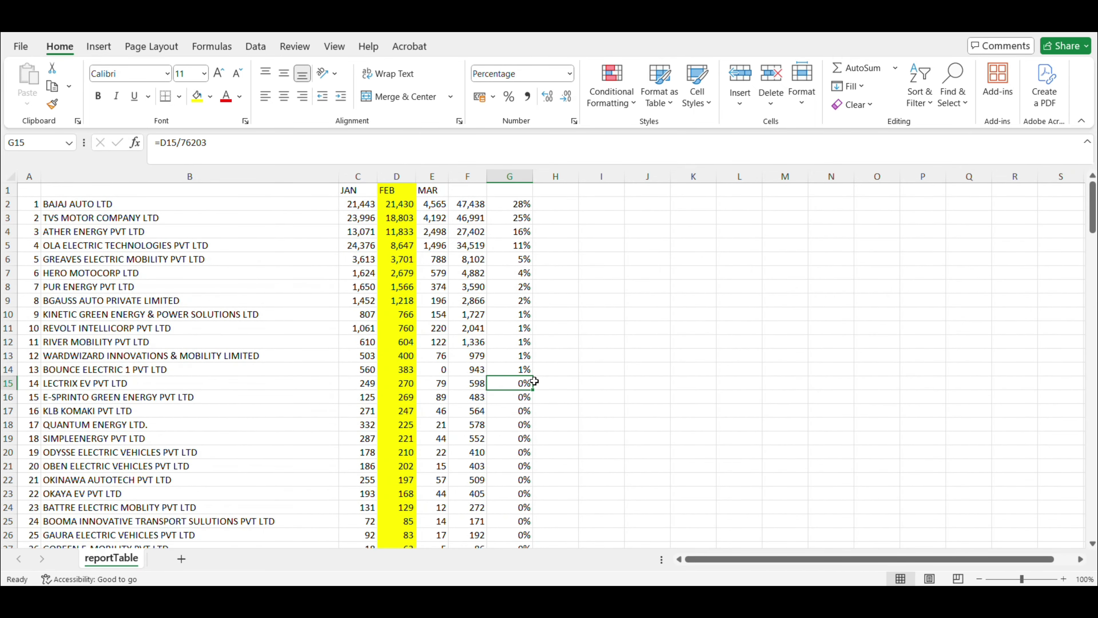
{"action": "scroll", "coordinate": [535, 454], "scroll_direction": "down", "scroll_amount": 6}
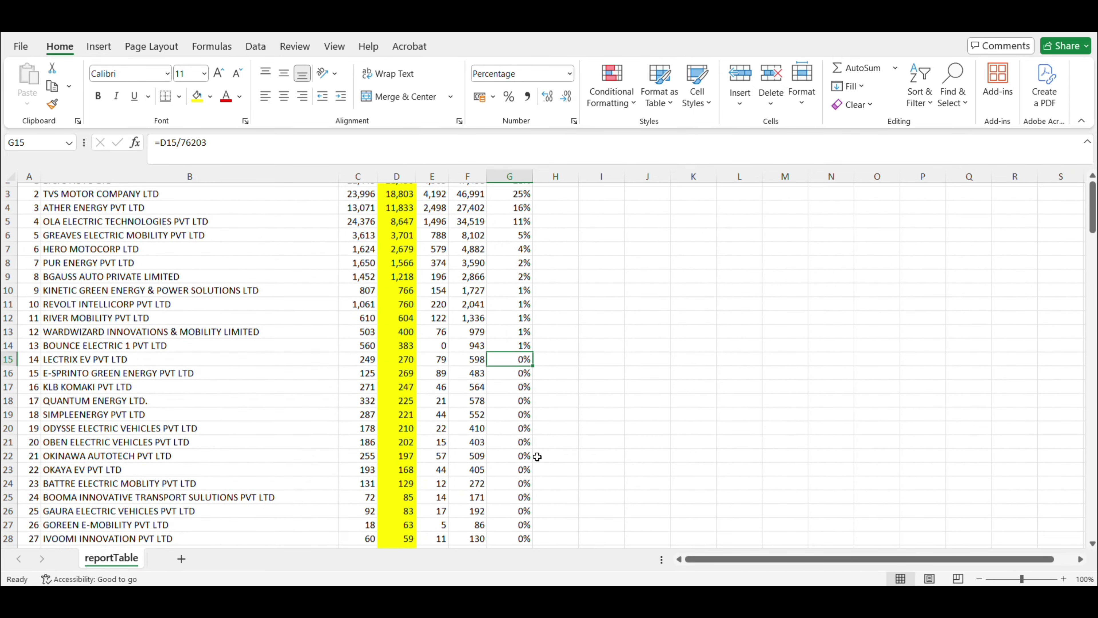
{"action": "scroll", "coordinate": [537, 457], "scroll_direction": "up", "scroll_amount": 3}
{"action": "scroll", "coordinate": [538, 456], "scroll_direction": "up", "scroll_amount": 4}
{"action": "left_click", "coordinate": [583, 341]}
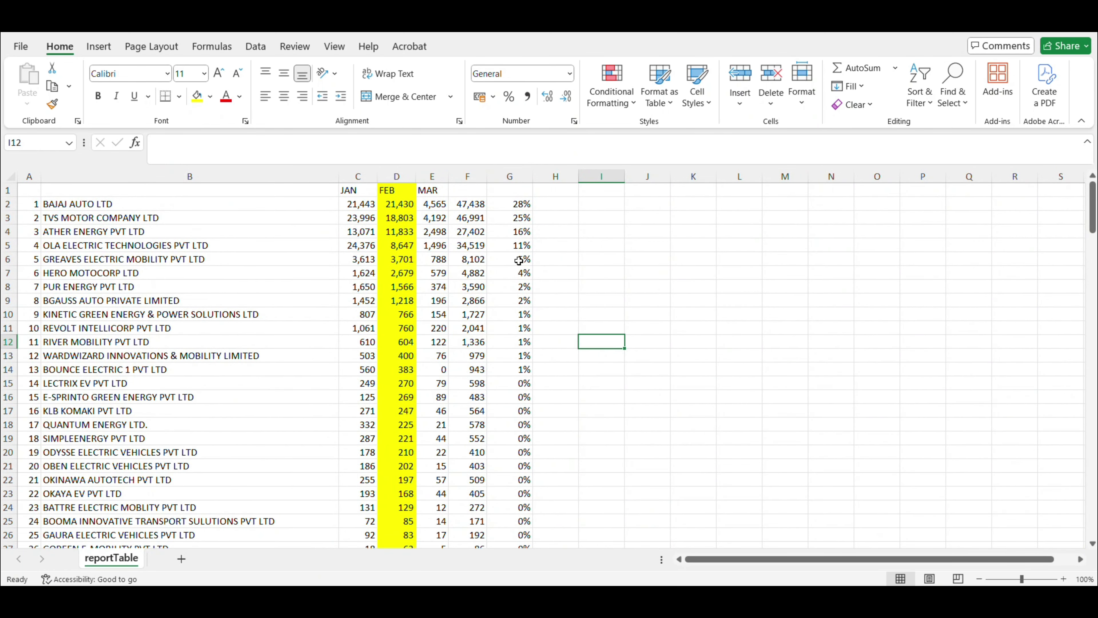
- Check the combined February share of the four top-ranked makers in G2:G5
{"action": "left_click_drag", "start_coordinate": [518, 206], "coordinate": [520, 248]}
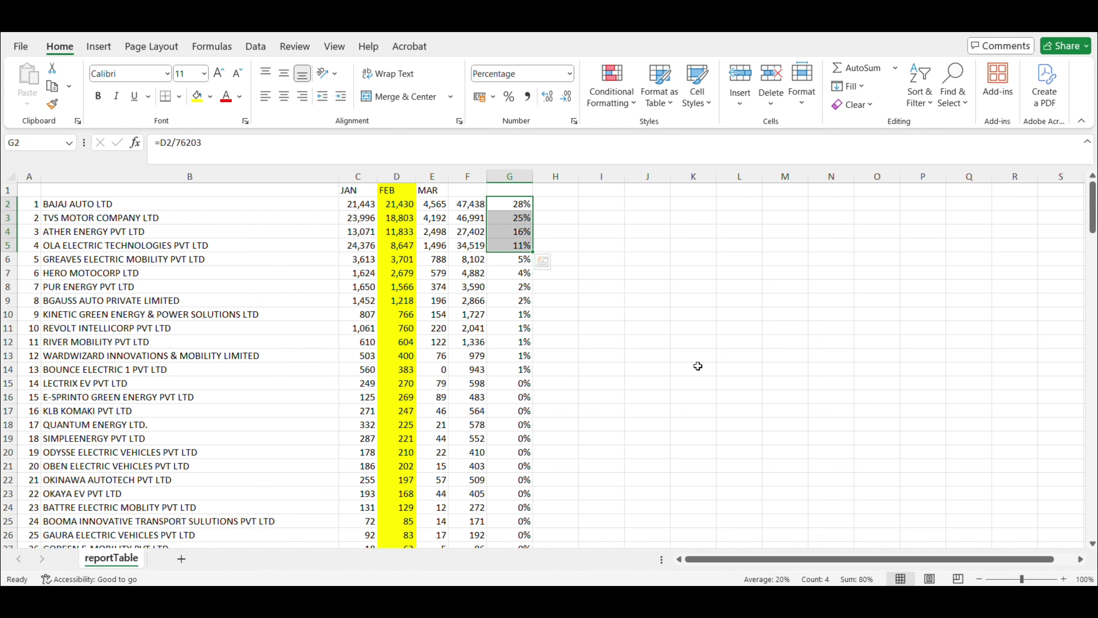
{"action": "left_click", "coordinate": [773, 582]}
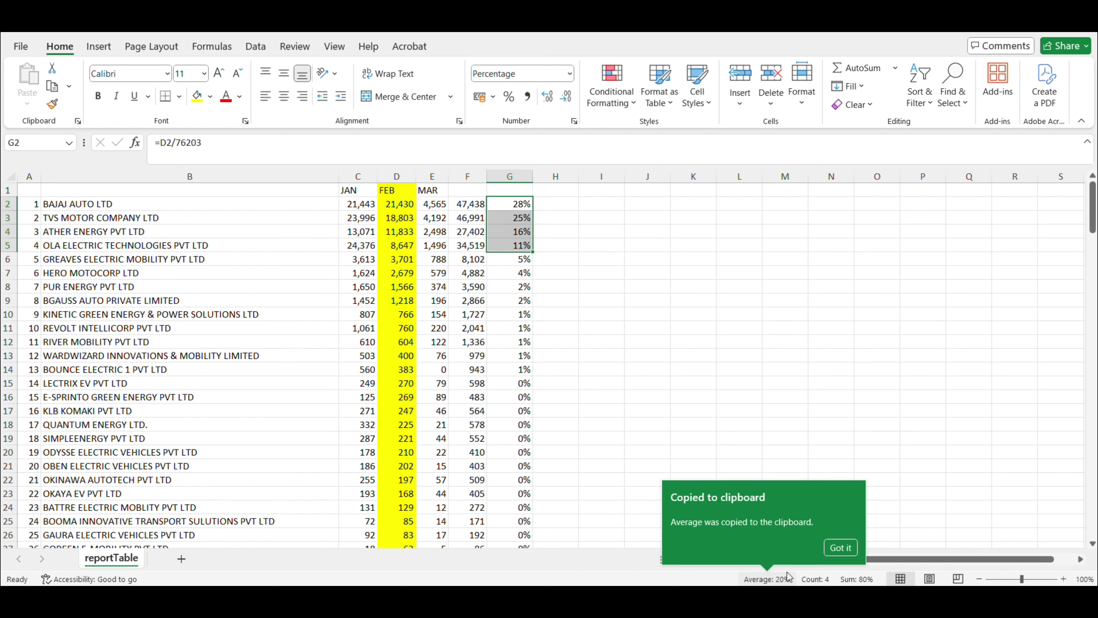
{"action": "left_click", "coordinate": [841, 548]}
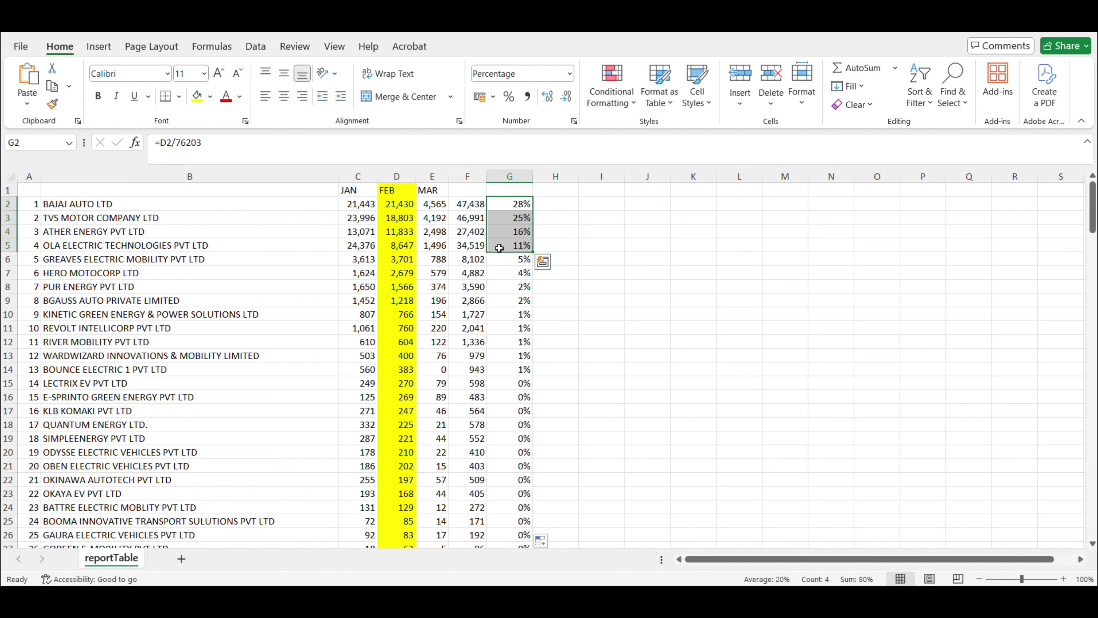
- Examine the individual February shares of the makers ranked fifth and lower, from Greaves Electric Mobility to Lectrix EV
{"action": "left_click", "coordinate": [515, 257]}
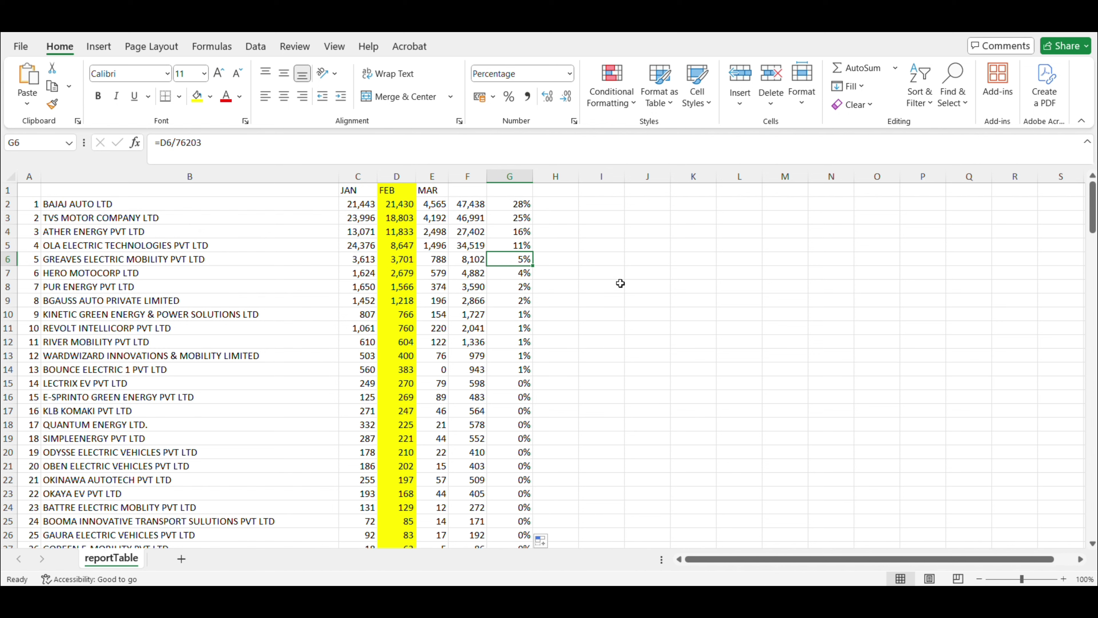
{"action": "left_click", "coordinate": [520, 273]}
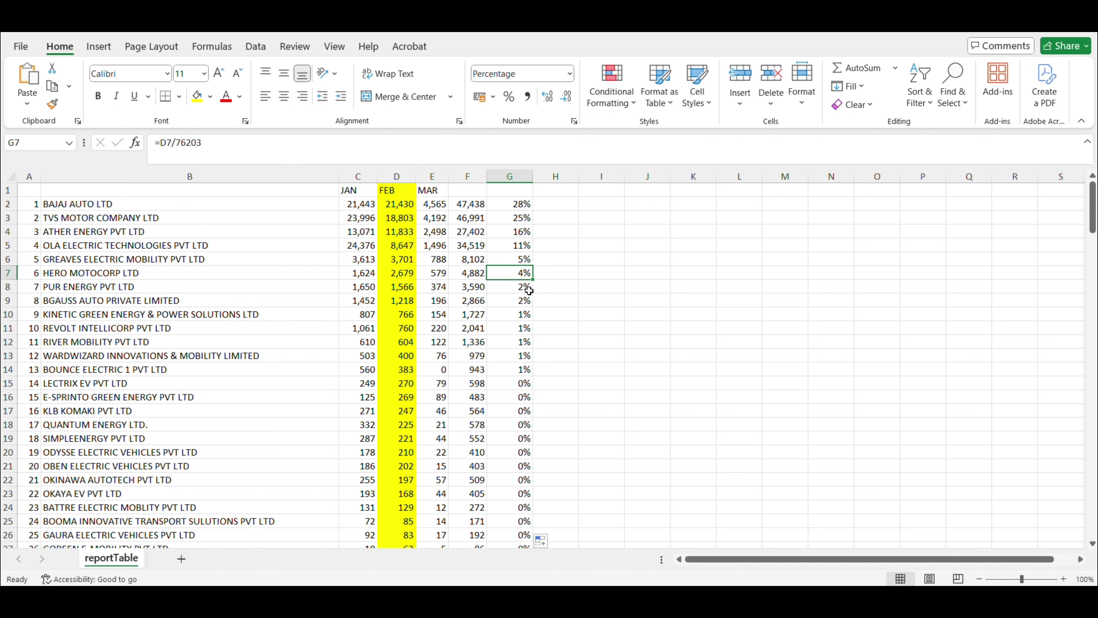
{"action": "left_click", "coordinate": [516, 290]}
{"action": "left_click", "coordinate": [512, 302]}
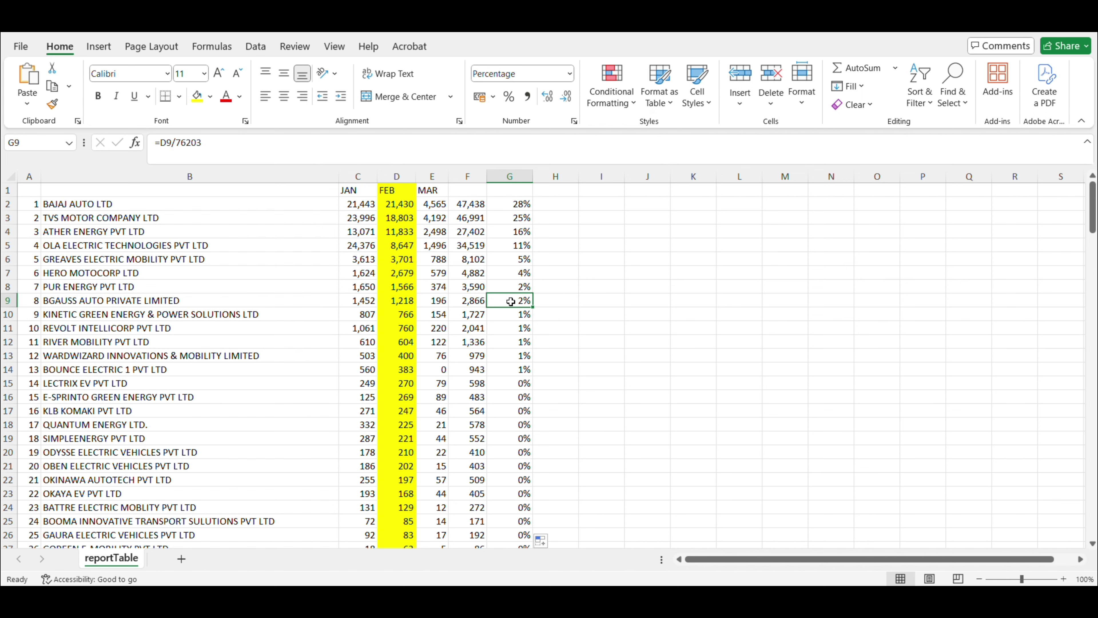
{"action": "left_click", "coordinate": [524, 315]}
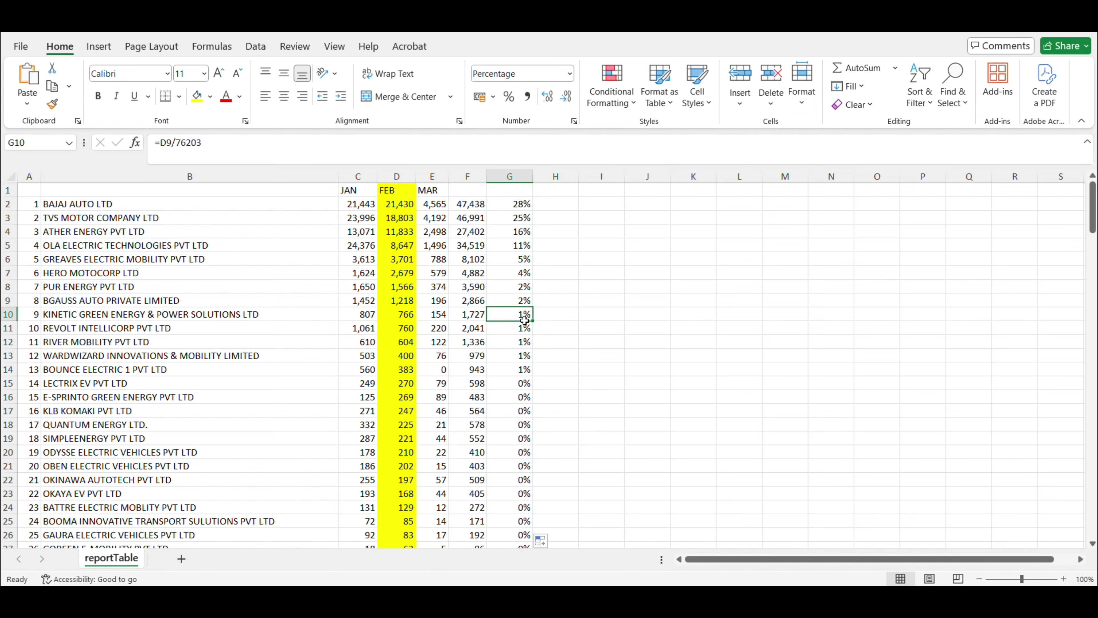
{"action": "left_click", "coordinate": [523, 343]}
{"action": "left_click", "coordinate": [540, 365]}
{"action": "scroll", "coordinate": [540, 365], "scroll_direction": "down", "scroll_amount": 1}
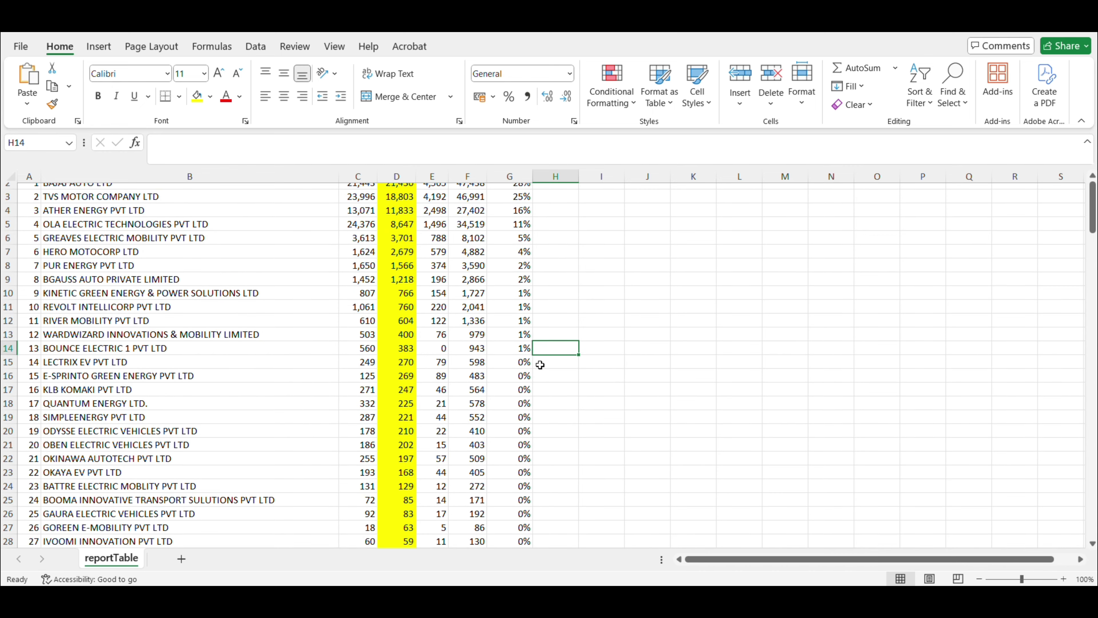
{"action": "left_click", "coordinate": [528, 327]}
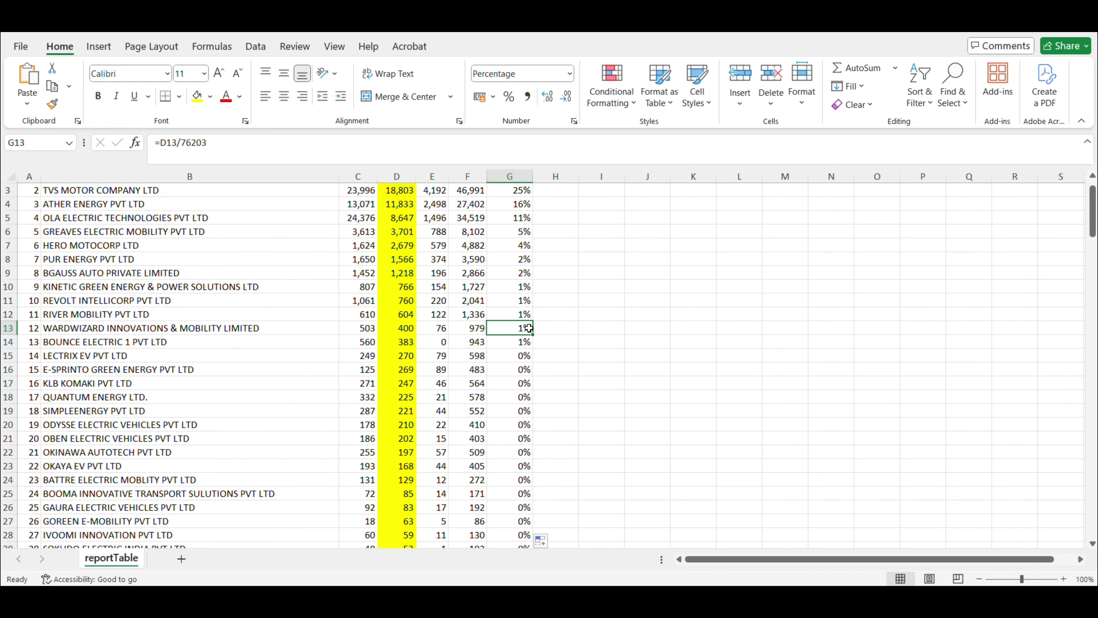
{"action": "left_click", "coordinate": [523, 342]}
{"action": "scroll", "coordinate": [508, 342], "scroll_direction": "down", "scroll_amount": 2}
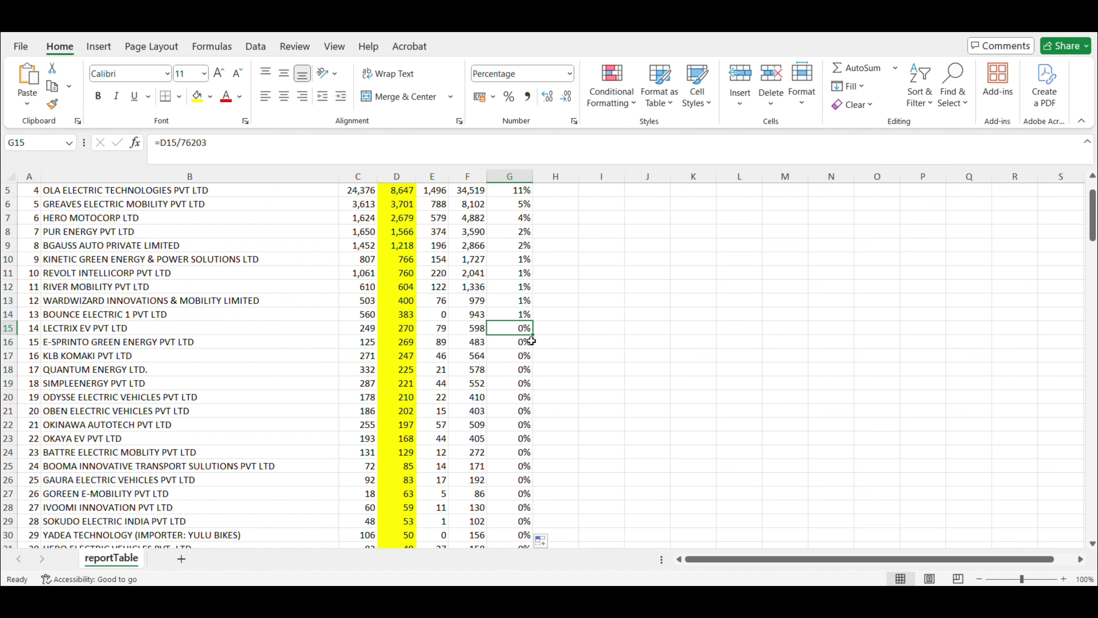
- Examine the February shares in column G for the makers from KLB Komaki down to Okaya EV
{"action": "left_click", "coordinate": [517, 354]}
{"action": "scroll", "coordinate": [515, 351], "scroll_direction": "down", "scroll_amount": 1}
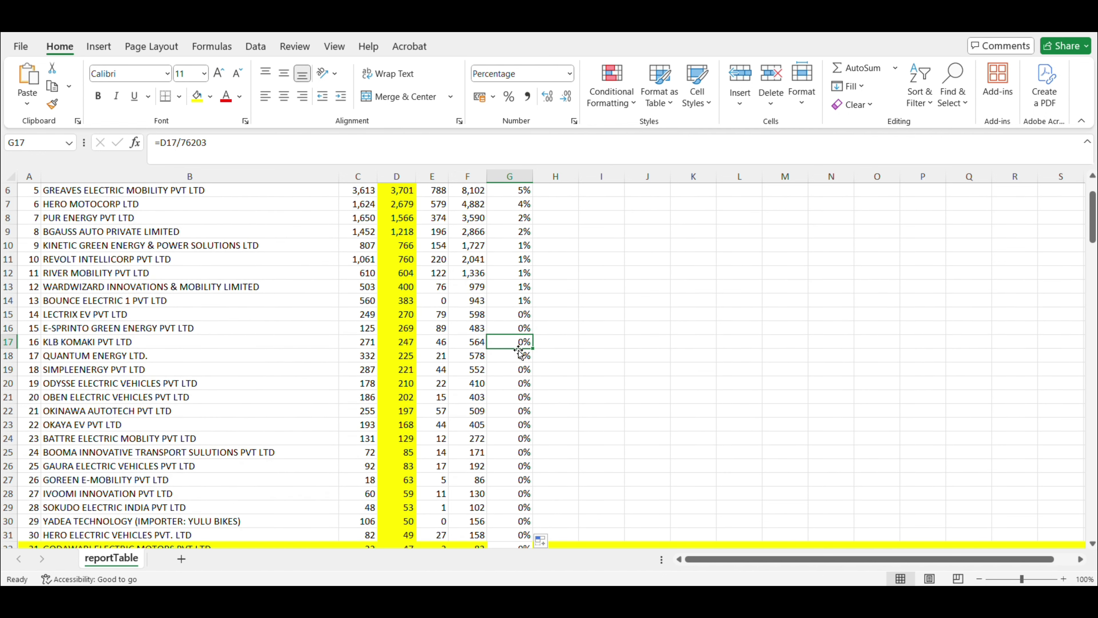
{"action": "left_click", "coordinate": [511, 359]}
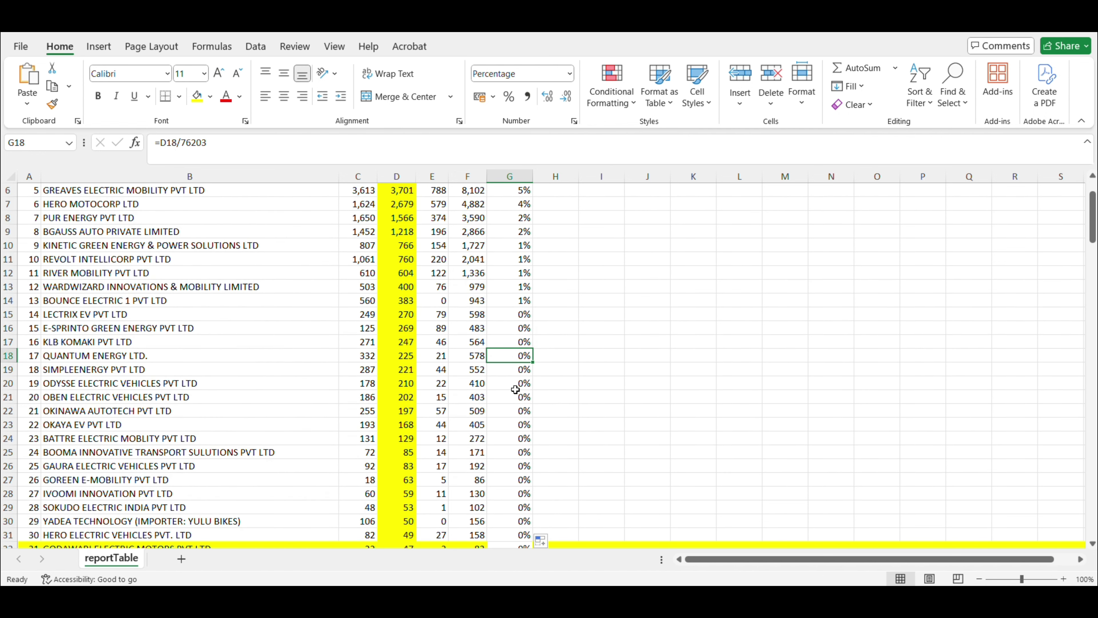
{"action": "left_click", "coordinate": [524, 369]}
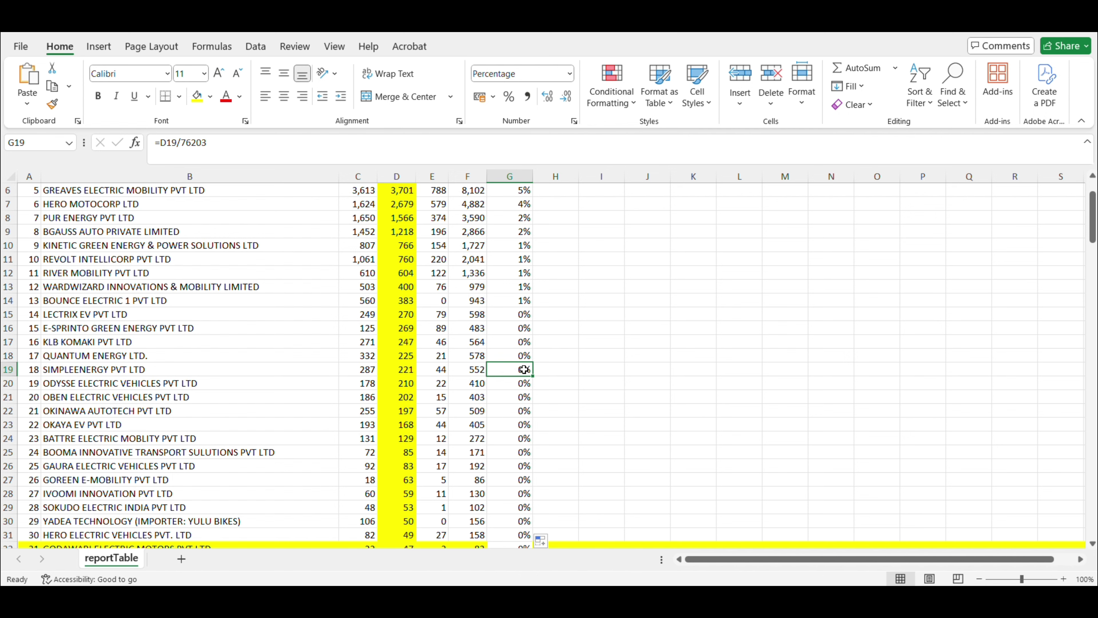
{"action": "left_click", "coordinate": [511, 384]}
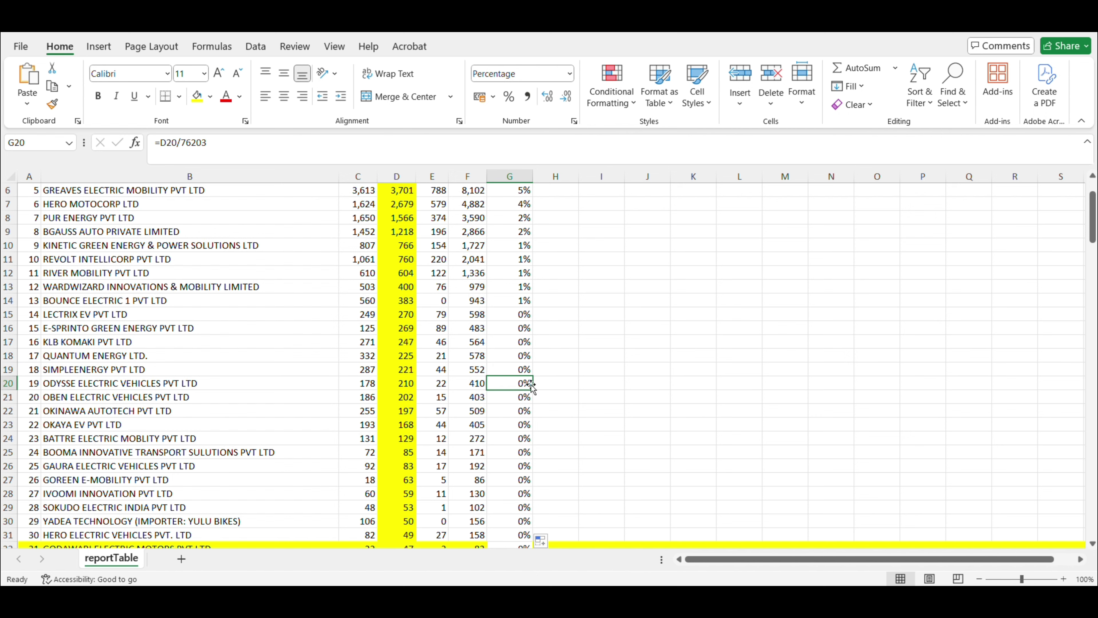
{"action": "scroll", "coordinate": [532, 386], "scroll_direction": "down", "scroll_amount": 3}
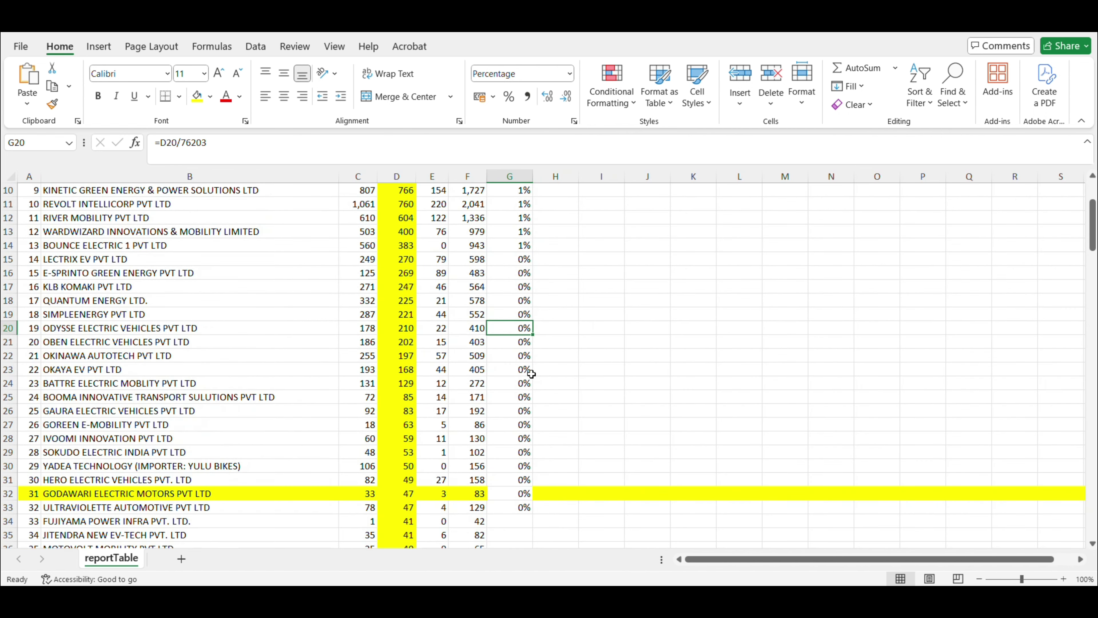
{"action": "left_click", "coordinate": [509, 343]}
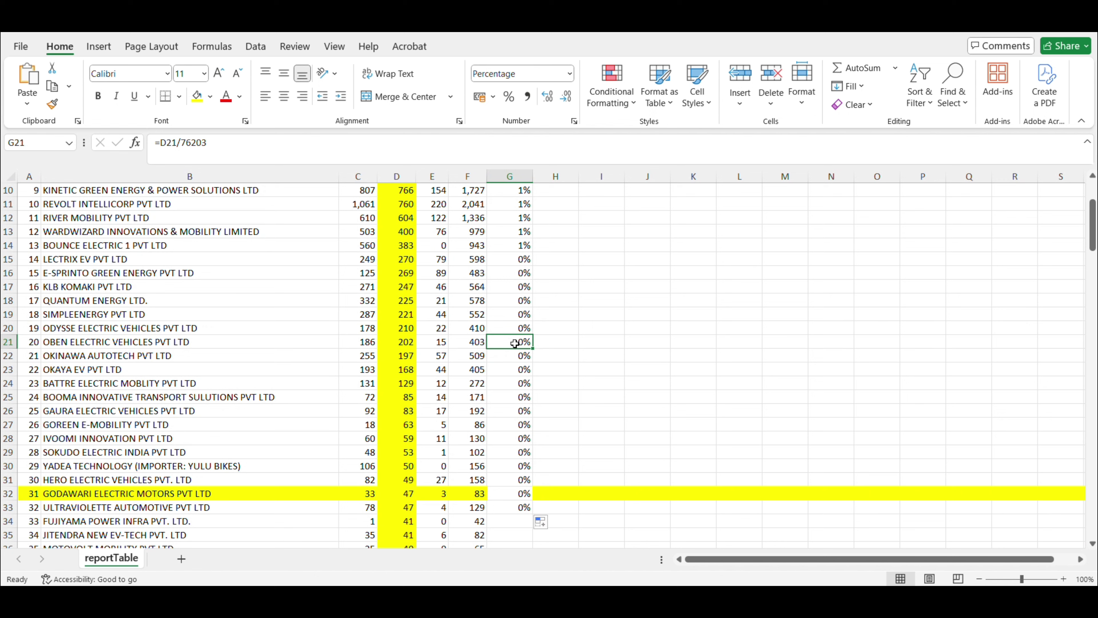
{"action": "left_click", "coordinate": [509, 358]}
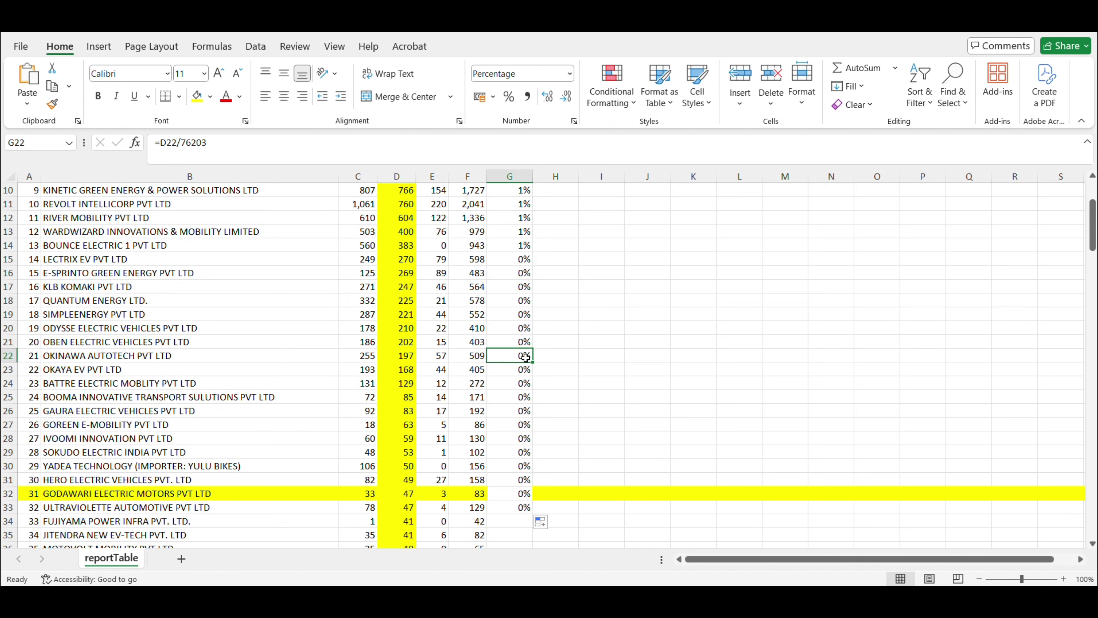
{"action": "left_click", "coordinate": [527, 369]}
{"action": "scroll", "coordinate": [514, 368], "scroll_direction": "down", "scroll_amount": 2}
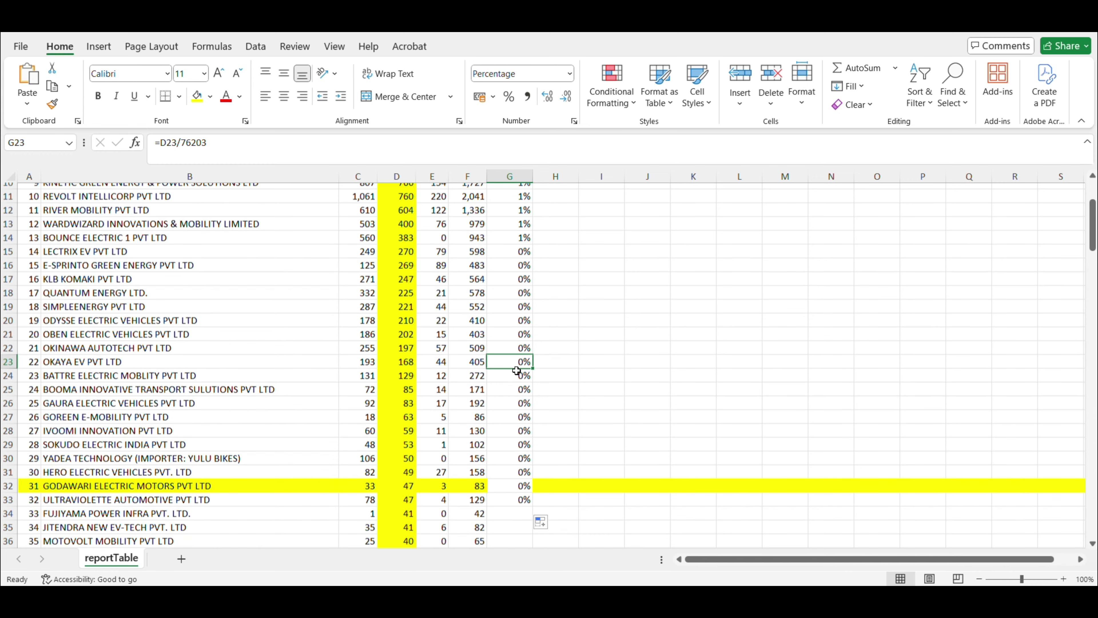
- Review the February figures and shares of the makers from Battre Electric Moblity down to Godawari Electric Motors
{"action": "left_click", "coordinate": [502, 356]}
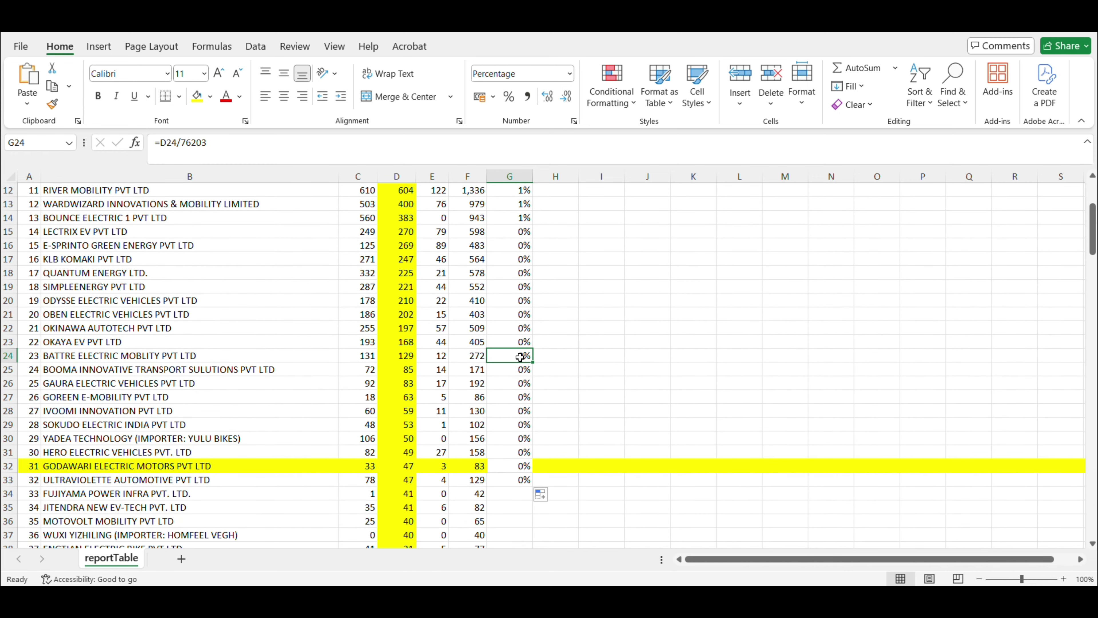
{"action": "left_click", "coordinate": [514, 380]}
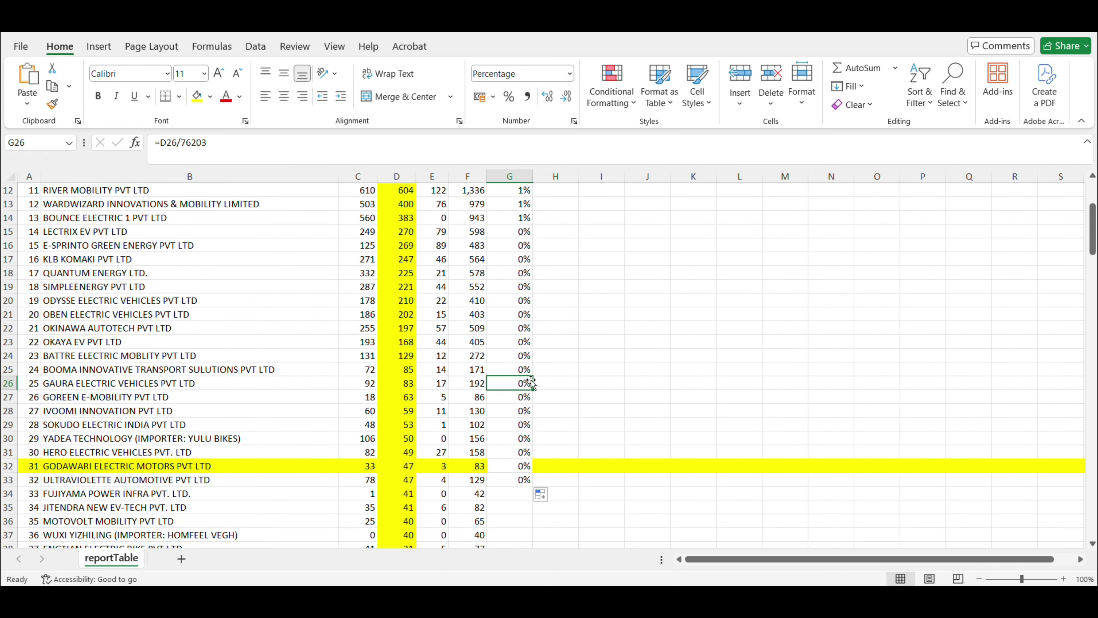
{"action": "left_click", "coordinate": [540, 408]}
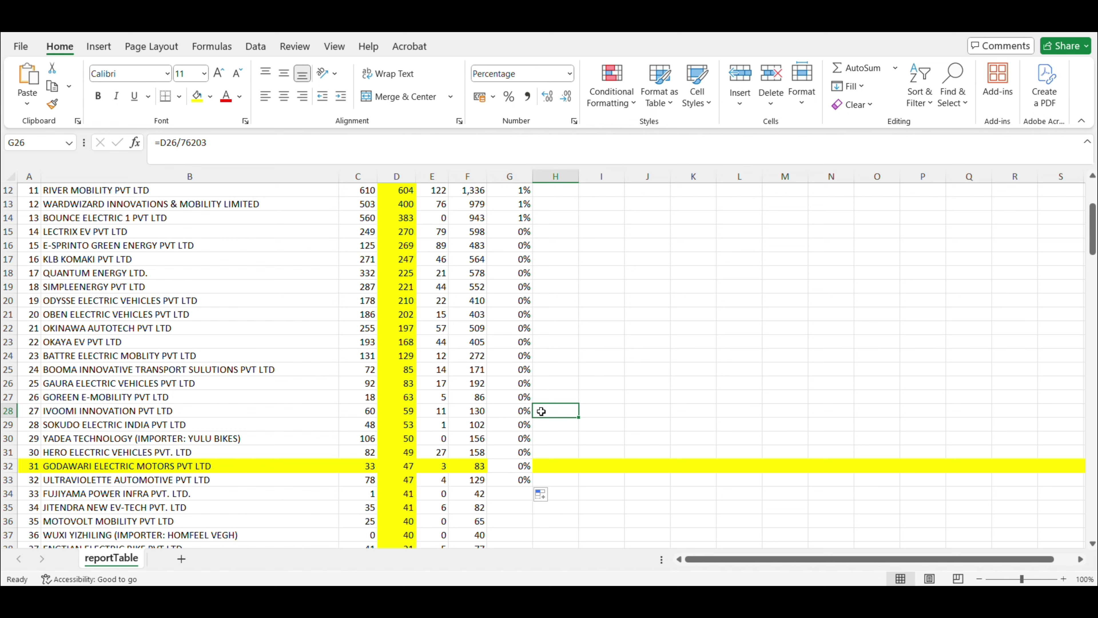
{"action": "left_click", "coordinate": [544, 432]}
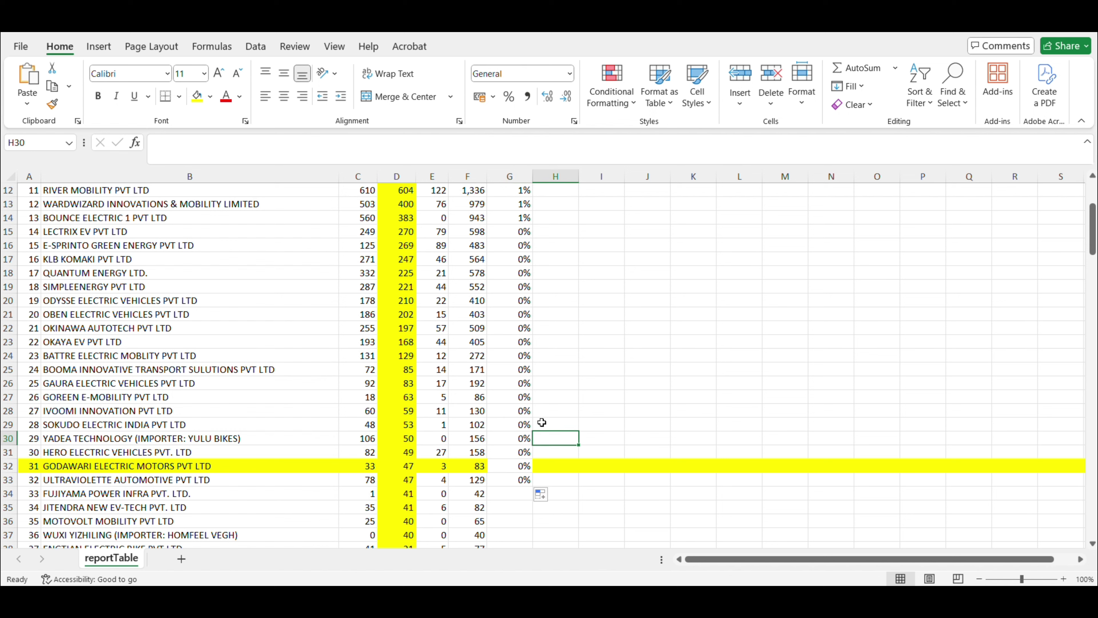
{"action": "left_click", "coordinate": [546, 411]}
{"action": "left_click", "coordinate": [534, 422]}
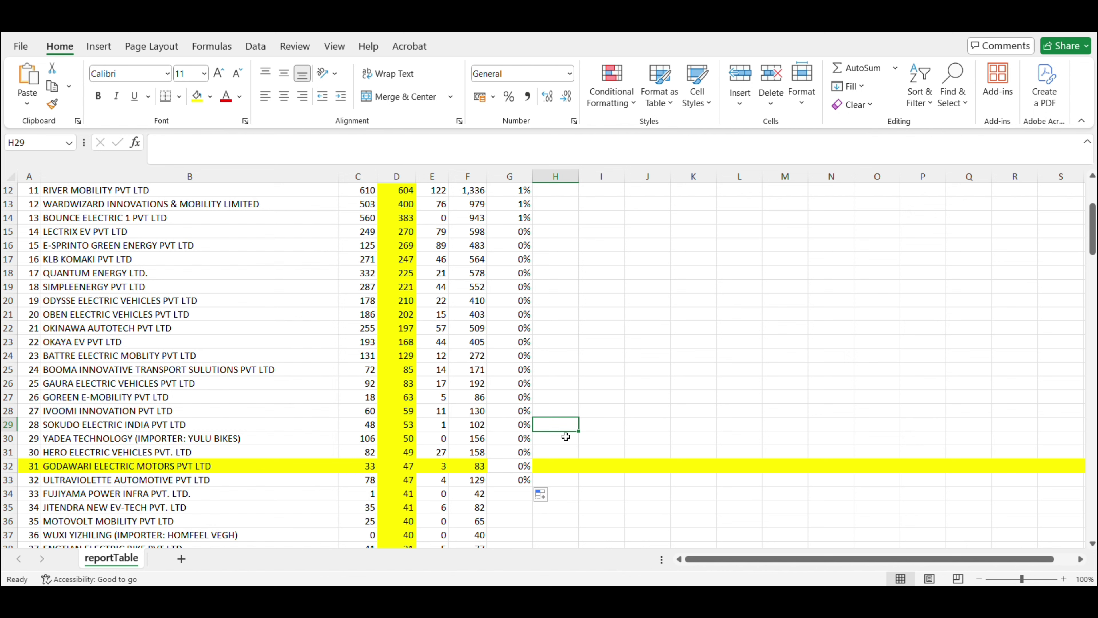
{"action": "left_click", "coordinate": [549, 452]}
{"action": "scroll", "coordinate": [545, 452], "scroll_direction": "down", "scroll_amount": 1}
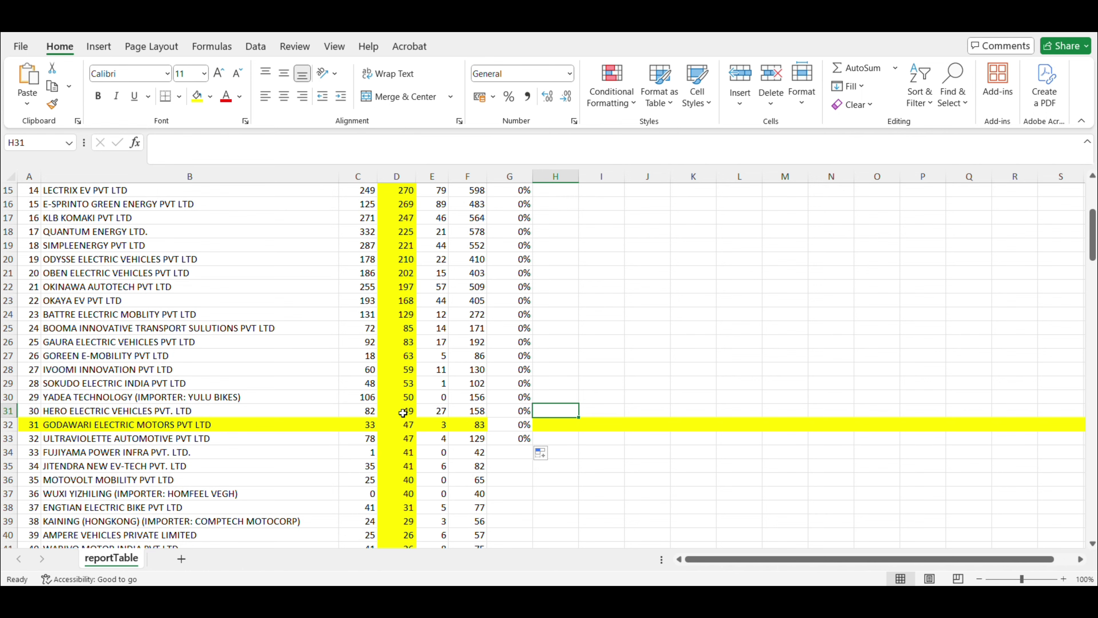
{"action": "left_click", "coordinate": [409, 424]}
{"action": "scroll", "coordinate": [409, 422], "scroll_direction": "up", "scroll_amount": 5}
{"action": "left_click", "coordinate": [553, 369]}
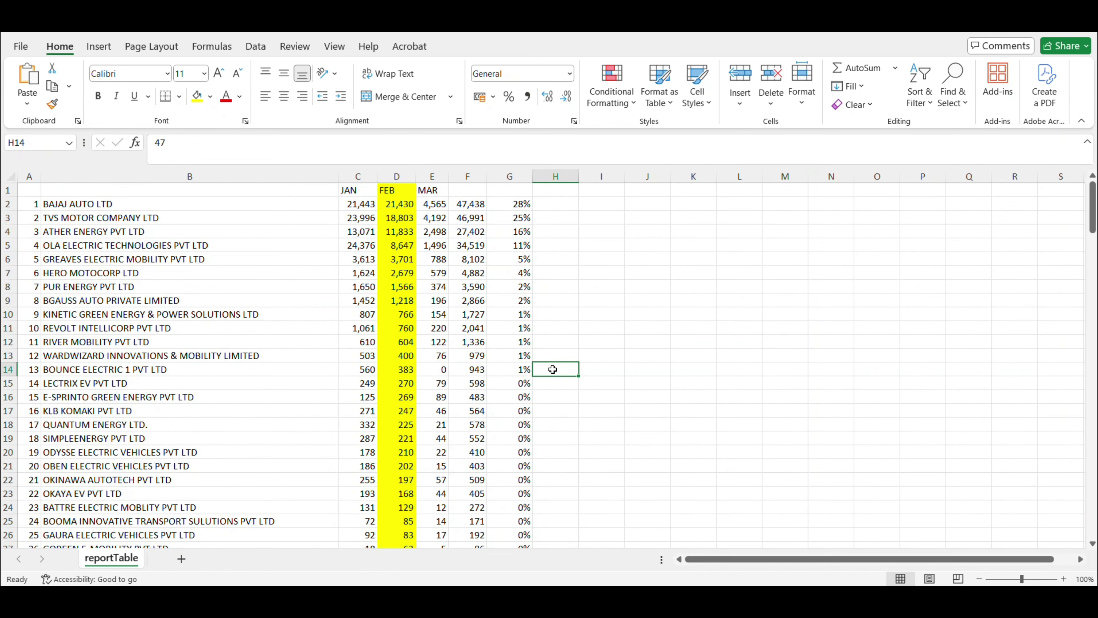
{"action": "left_click", "coordinate": [443, 187]}
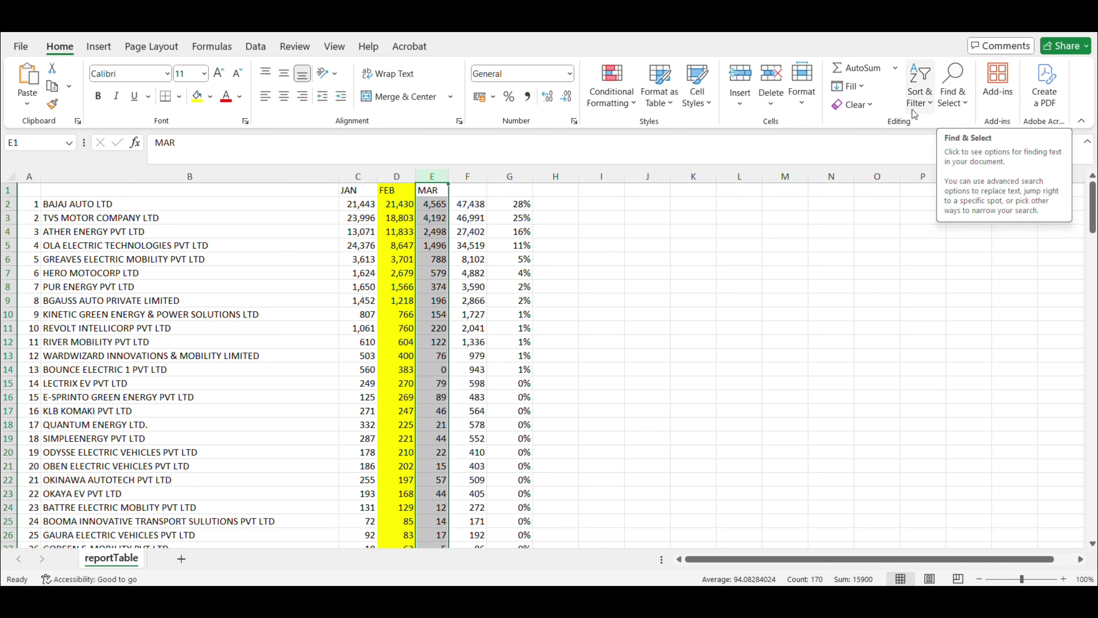
{"action": "left_click", "coordinate": [735, 256]}
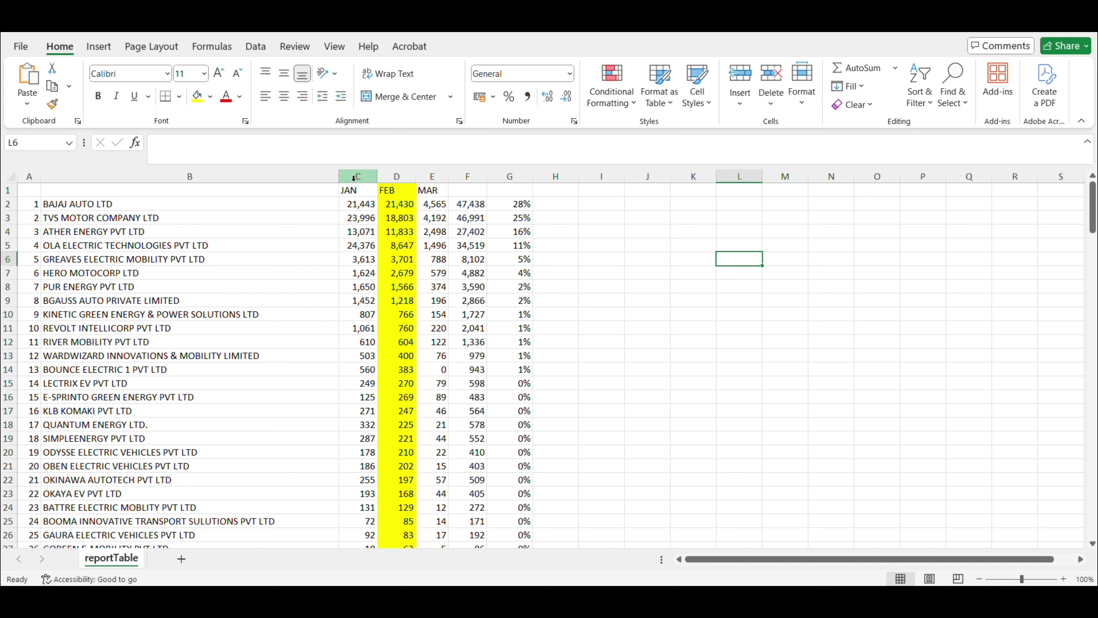
{"action": "left_click", "coordinate": [600, 327]}
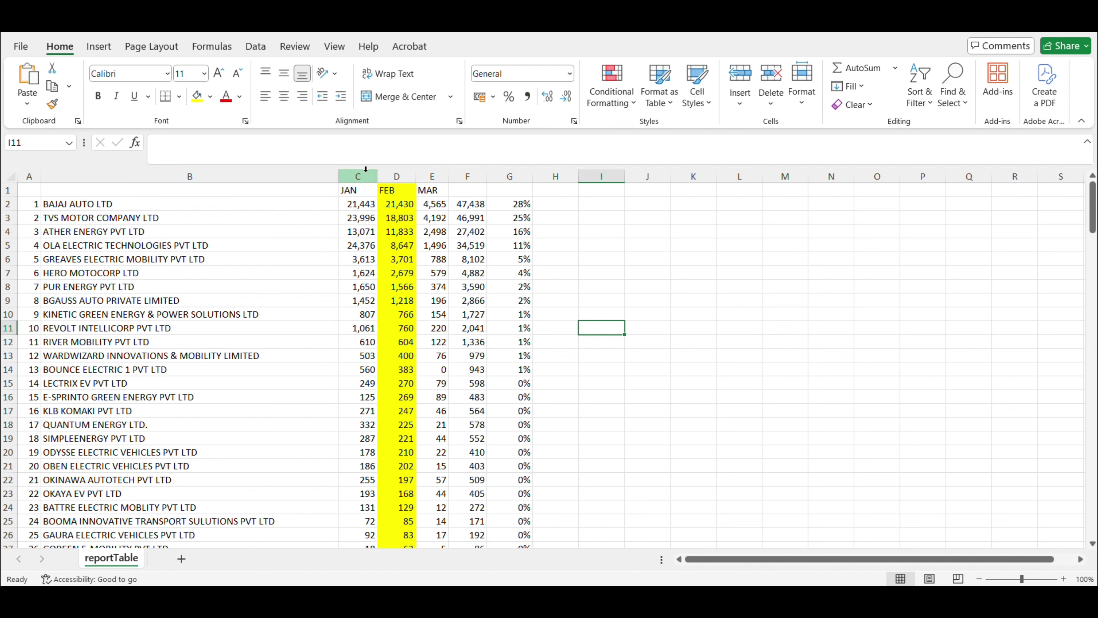
- Sort all the maker rows by the JAN column from largest to smallest
{"action": "left_click", "coordinate": [357, 176]}
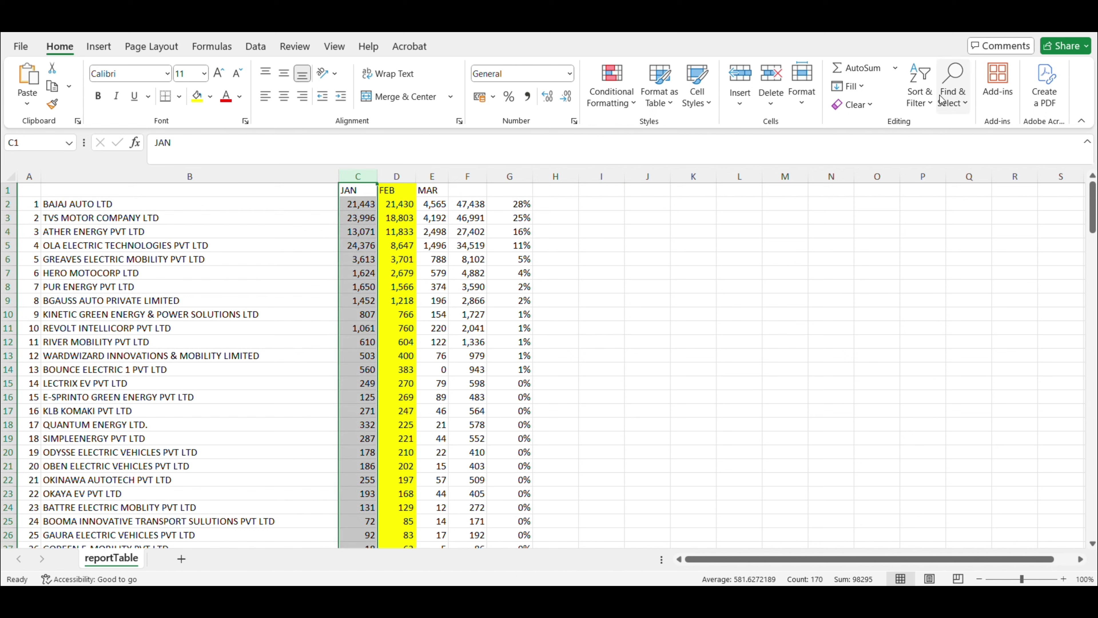
{"action": "left_click", "coordinate": [920, 86]}
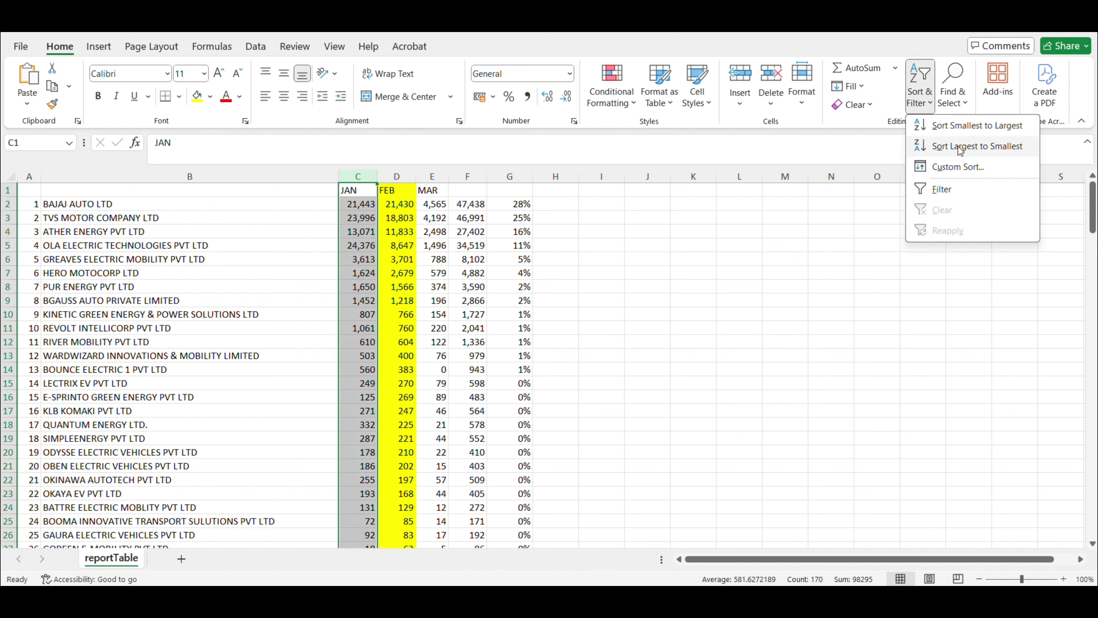
{"action": "left_click", "coordinate": [985, 148]}
{"action": "left_click", "coordinate": [523, 437]}
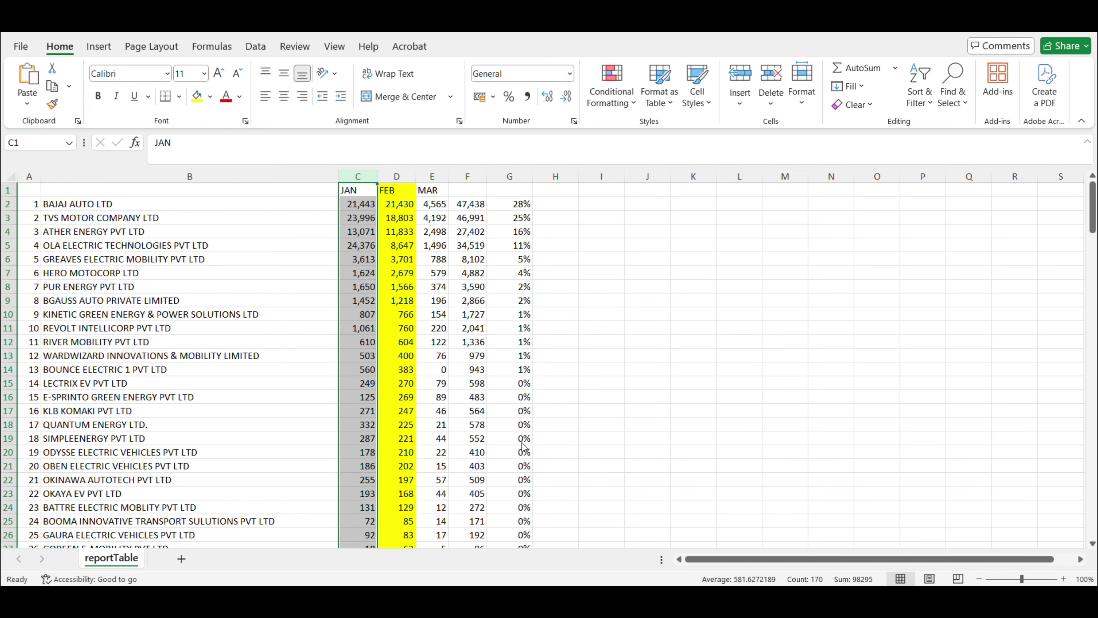
{"action": "left_click", "coordinate": [708, 329]}
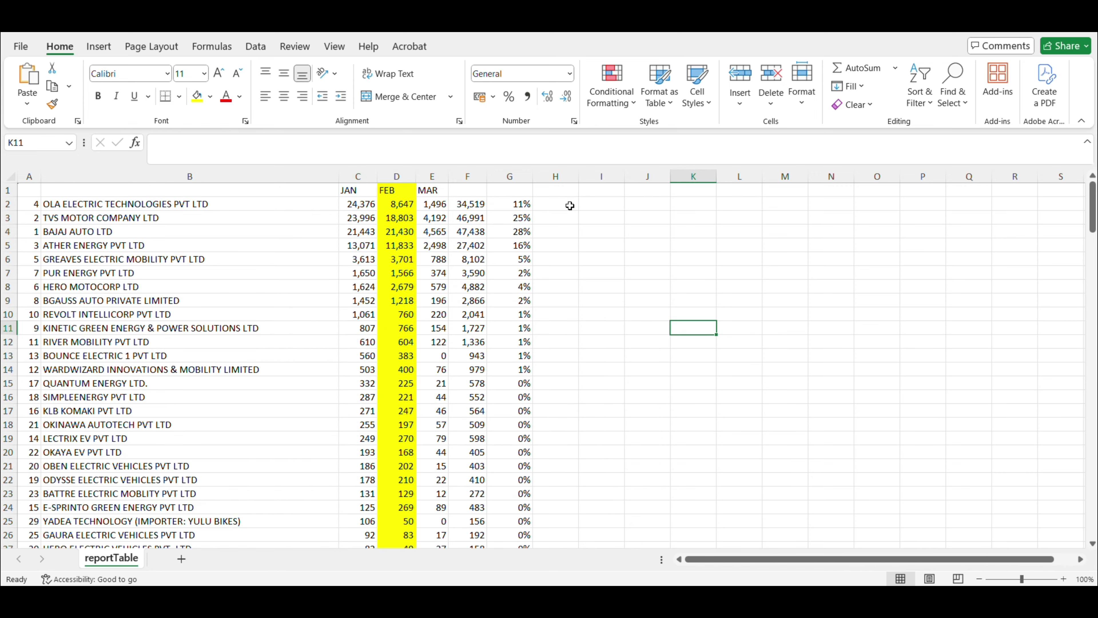
{"action": "left_click", "coordinate": [559, 203]}
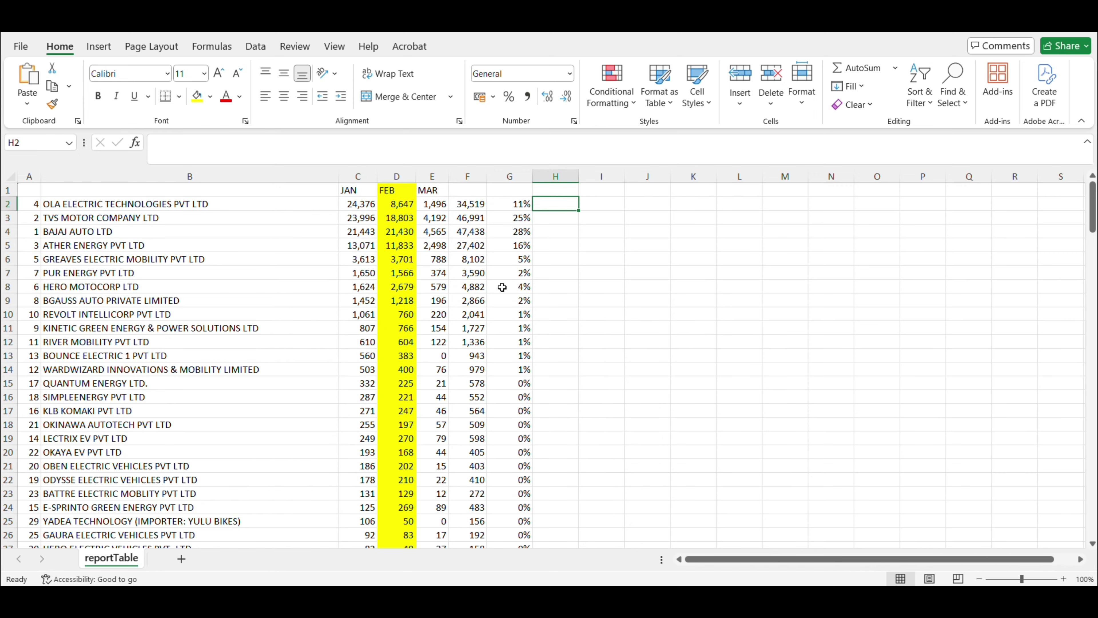
- Total the January registrations in C171 with =sum(C2:C170) and compare the result with the February total beside it
{"action": "scroll", "coordinate": [503, 287], "scroll_direction": "down", "scroll_amount": 20}
{"action": "scroll", "coordinate": [459, 301], "scroll_direction": "down", "scroll_amount": 20}
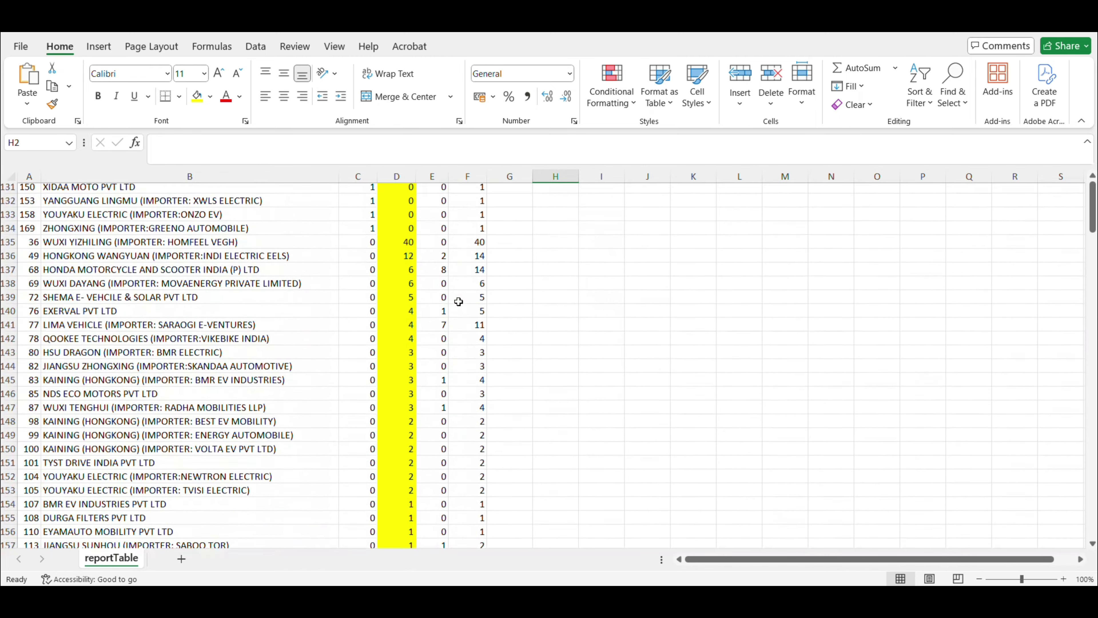
{"action": "scroll", "coordinate": [458, 302], "scroll_direction": "up", "scroll_amount": 6}
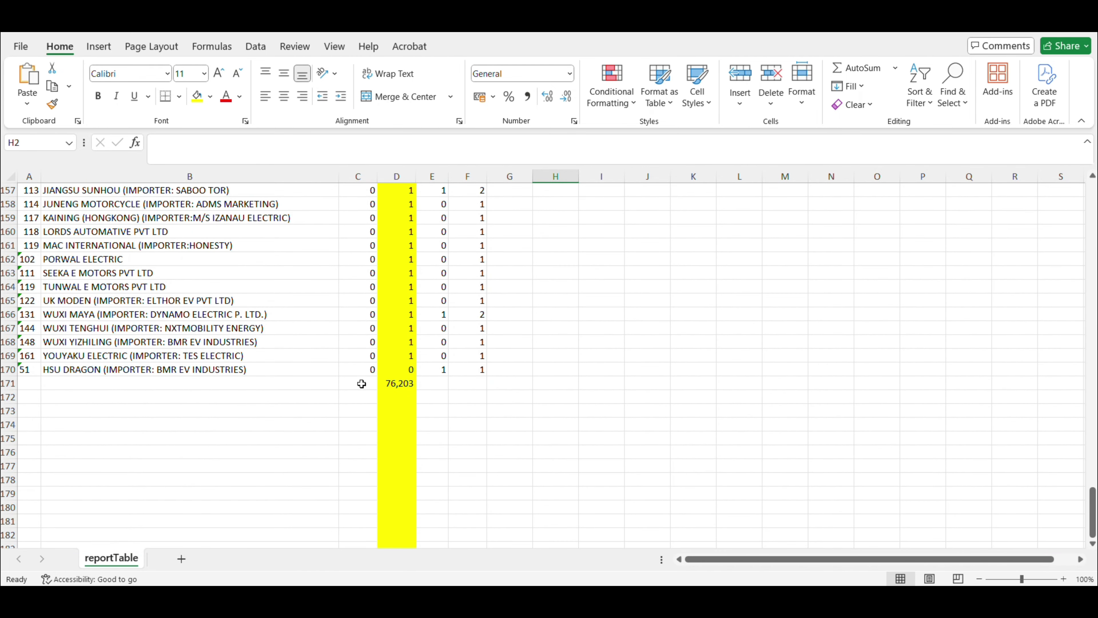
{"action": "left_click", "coordinate": [361, 383]}
{"action": "type", "text": "=s"}
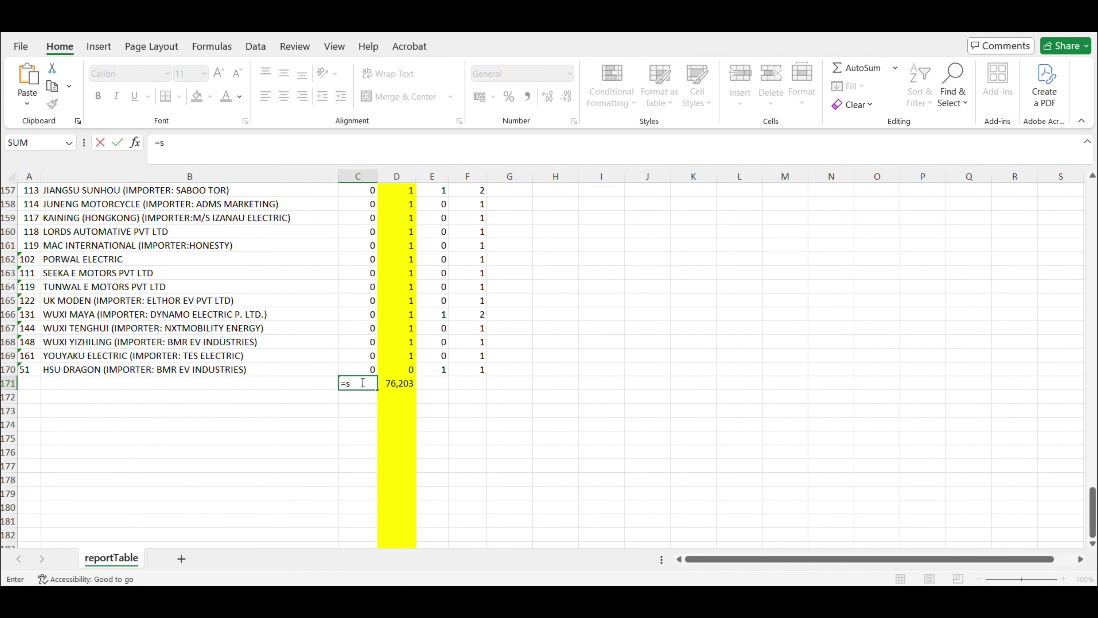
{"action": "type", "text": "u,m"}
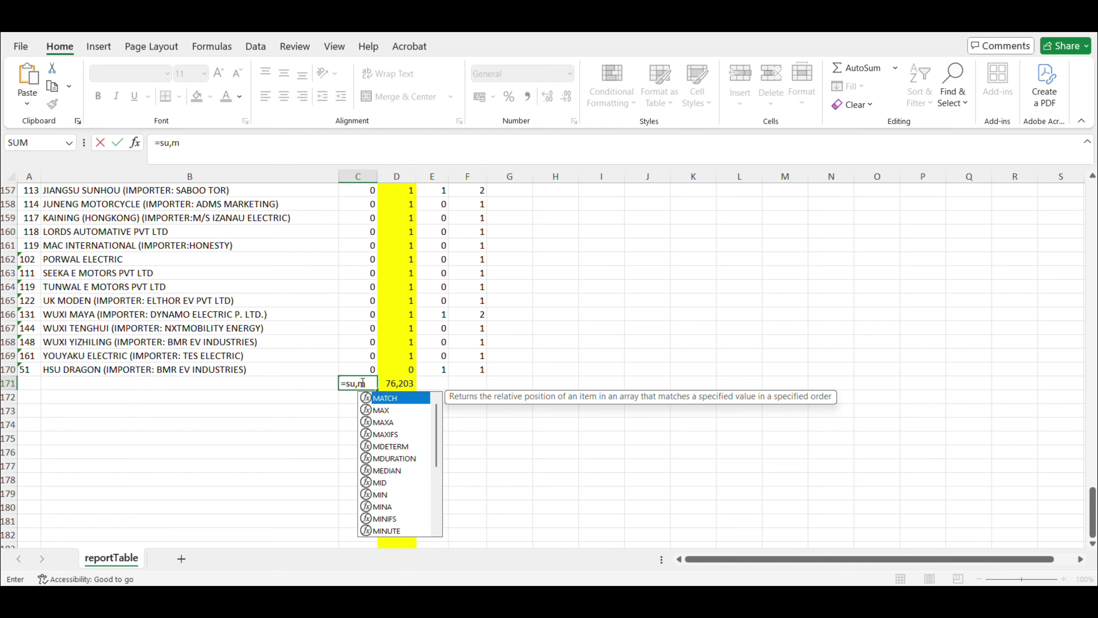
{"action": "key", "text": "BackSpace"}
{"action": "key", "text": "BackSpace"}
{"action": "type", "text": "m("}
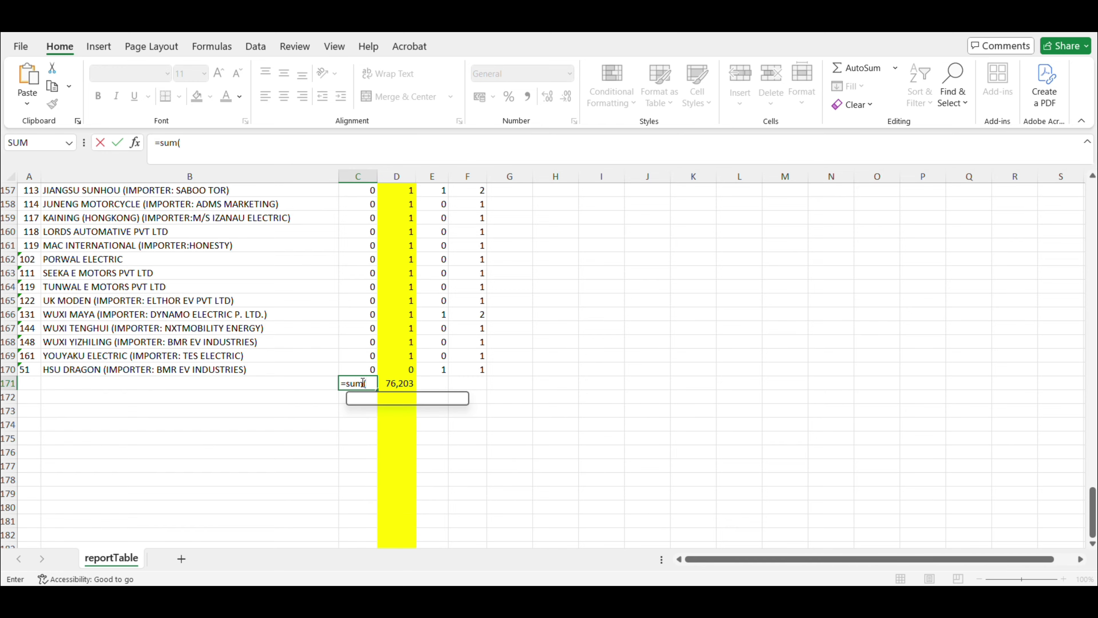
{"action": "scroll", "coordinate": [487, 363], "scroll_direction": "up", "scroll_amount": 20}
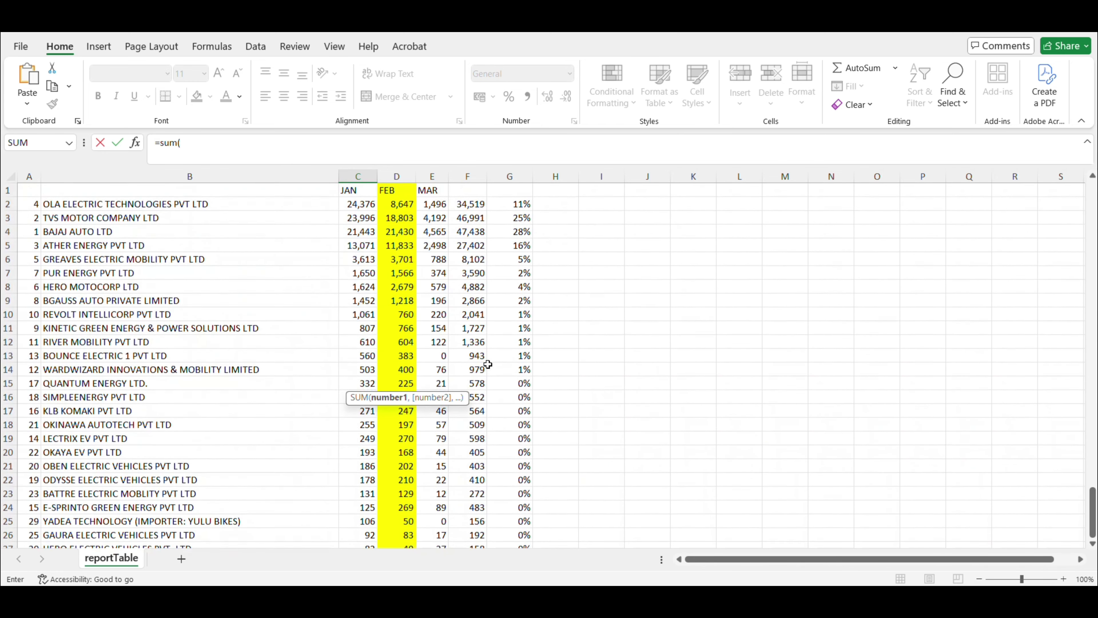
{"action": "left_click_drag", "start_coordinate": [352, 204], "coordinate": [372, 469]}
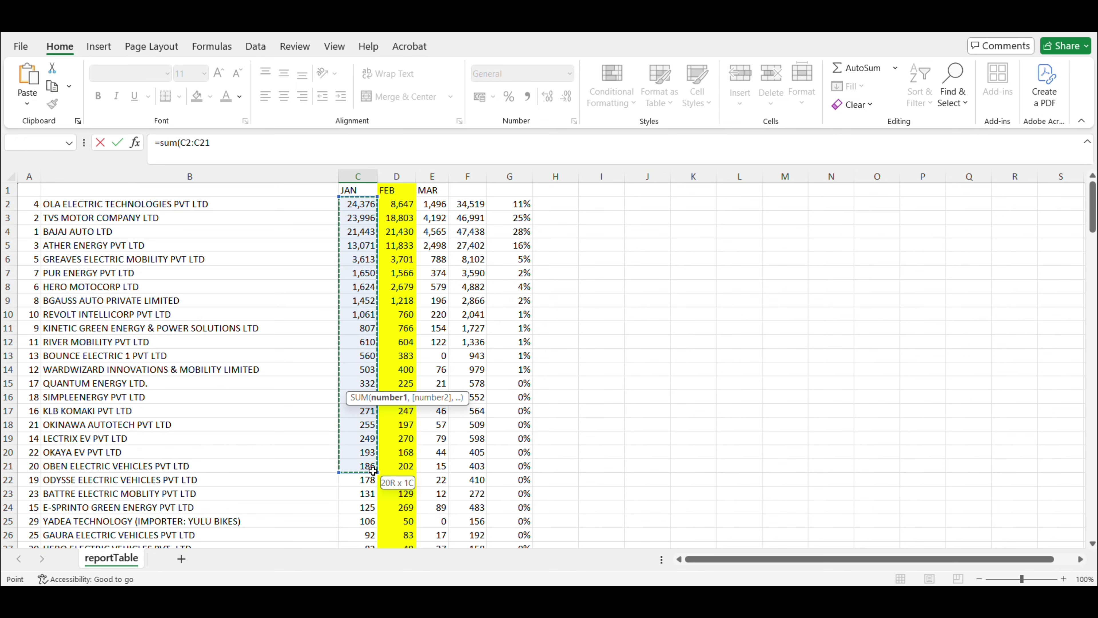
{"action": "mouse_move", "coordinate": [373, 521]}
{"action": "left_mouse_down"}
{"action": "mouse_move", "coordinate": [372, 568]}
{"action": "mouse_move", "coordinate": [355, 512]}
{"action": "mouse_move", "coordinate": [371, 522]}
{"action": "mouse_move", "coordinate": [360, 562]}
{"action": "mouse_move", "coordinate": [356, 437]}
{"action": "mouse_move", "coordinate": [359, 564]}
{"action": "mouse_move", "coordinate": [343, 497]}
{"action": "mouse_move", "coordinate": [360, 465]}
{"action": "mouse_move", "coordinate": [363, 536]}
{"action": "mouse_move", "coordinate": [371, 523]}
{"action": "mouse_move", "coordinate": [348, 421]}
{"action": "mouse_move", "coordinate": [336, 519]}
{"action": "mouse_move", "coordinate": [363, 503]}
{"action": "mouse_move", "coordinate": [368, 526]}
{"action": "left_mouse_up"}
{"action": "left_click_drag", "start_coordinate": [367, 510], "coordinate": [367, 508]}
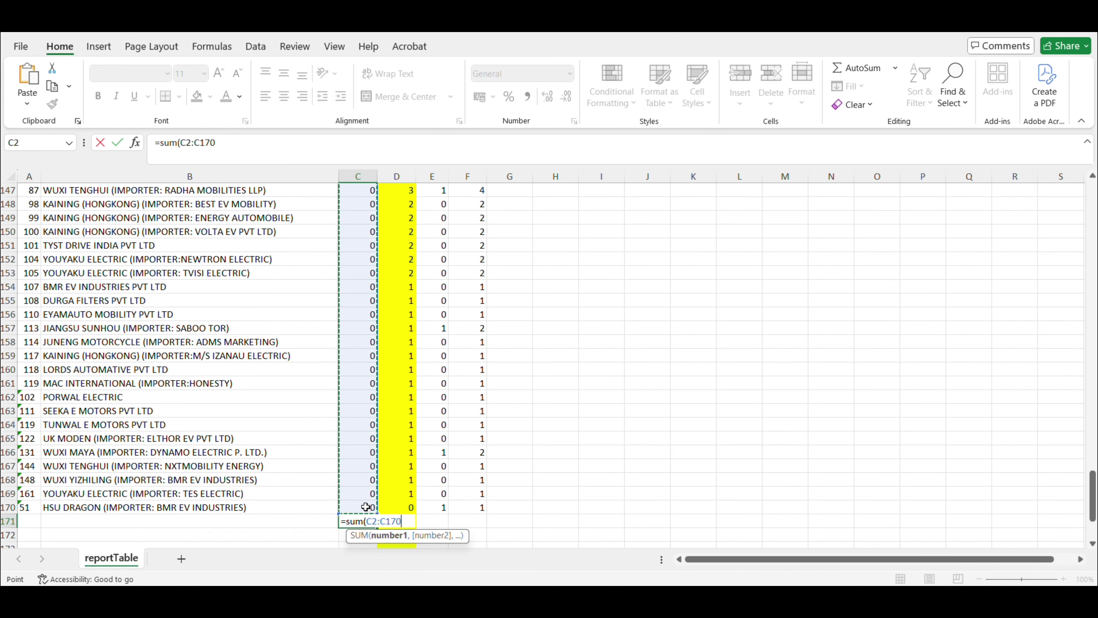
{"action": "type", "text": ")"}
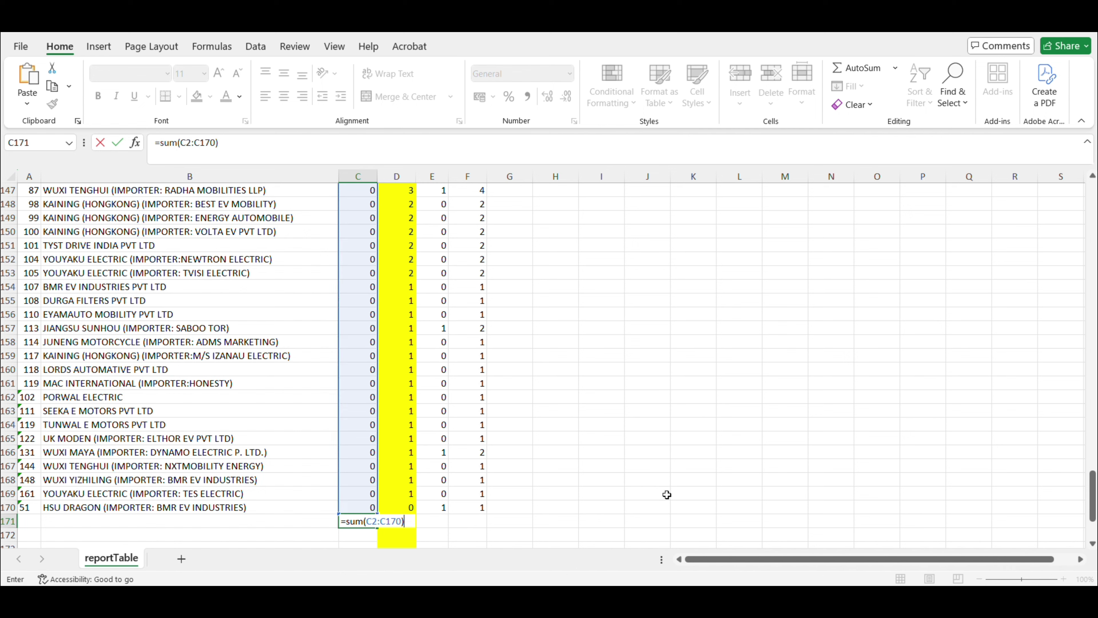
{"action": "key", "text": "Return"}
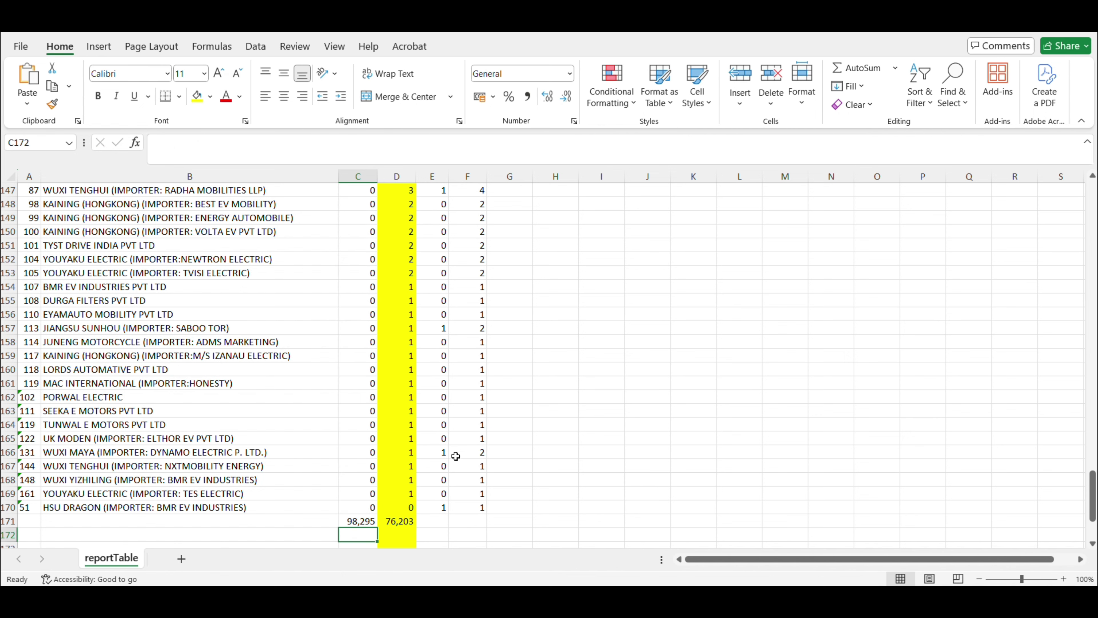
{"action": "left_click", "coordinate": [363, 520]}
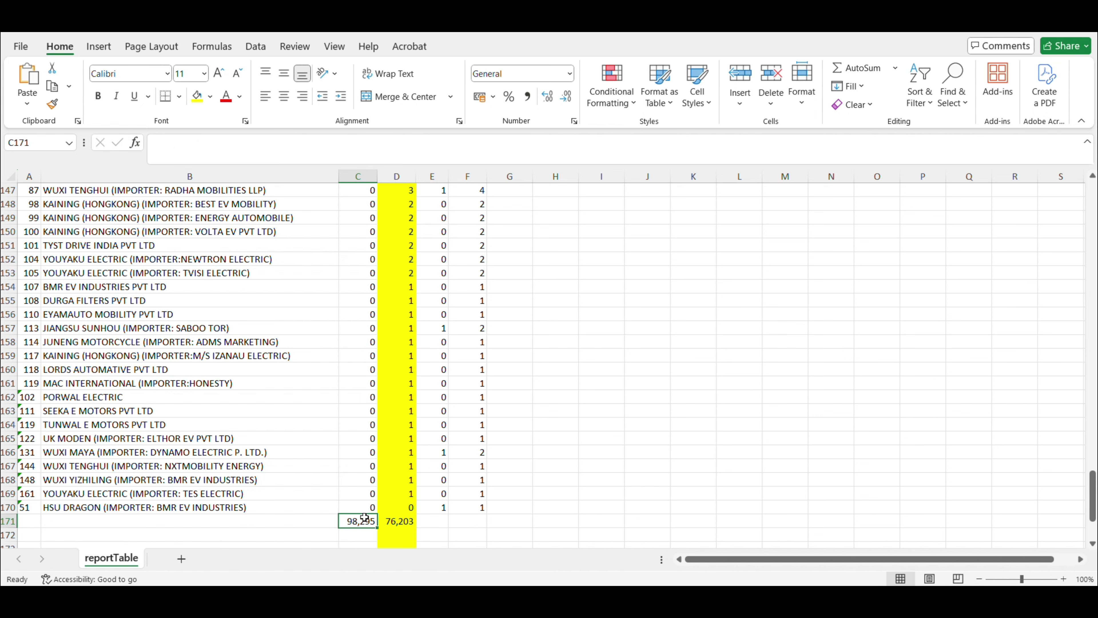
{"action": "left_click", "coordinate": [392, 522]}
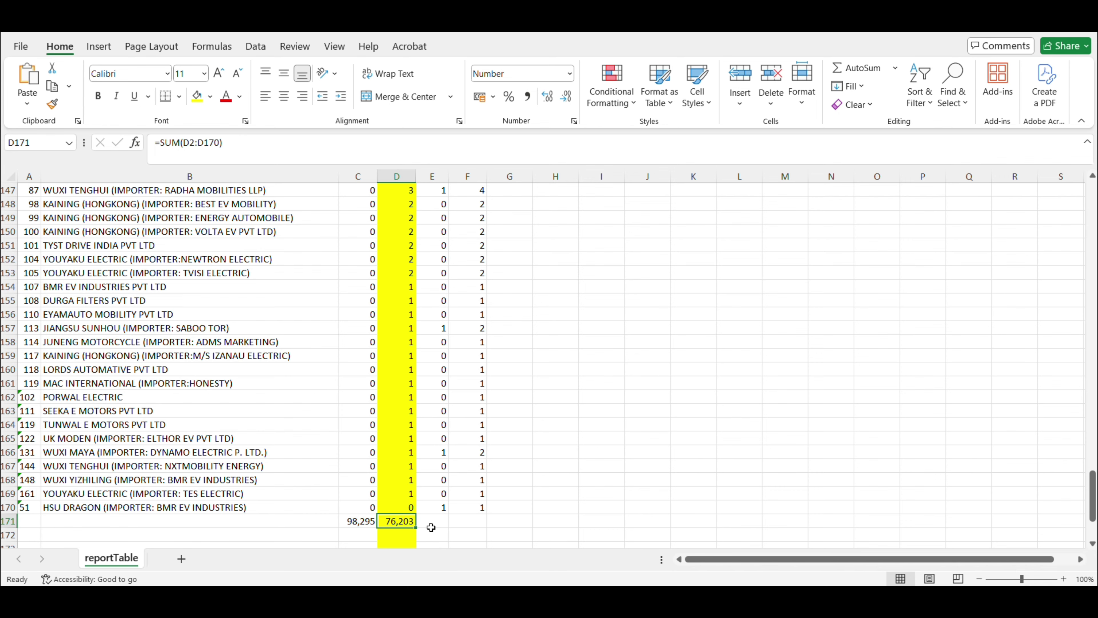
- Calculate Ola Electric's share of January registrations in H2 with the formula =C2/98295
{"action": "scroll", "coordinate": [431, 527], "scroll_direction": "up", "scroll_amount": 20}
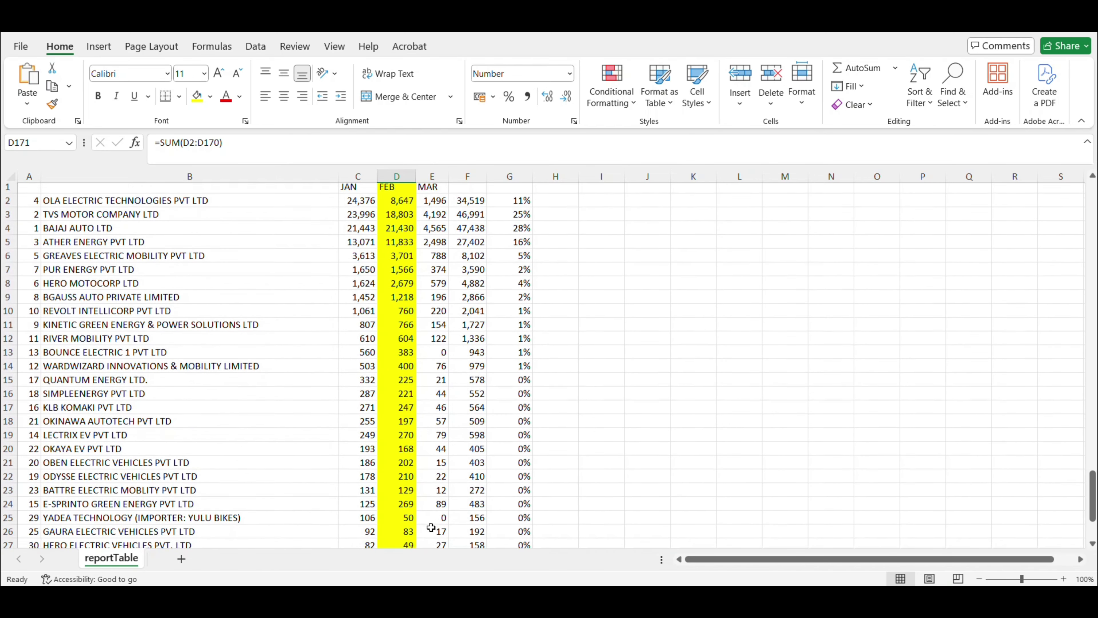
{"action": "left_click", "coordinate": [559, 208]}
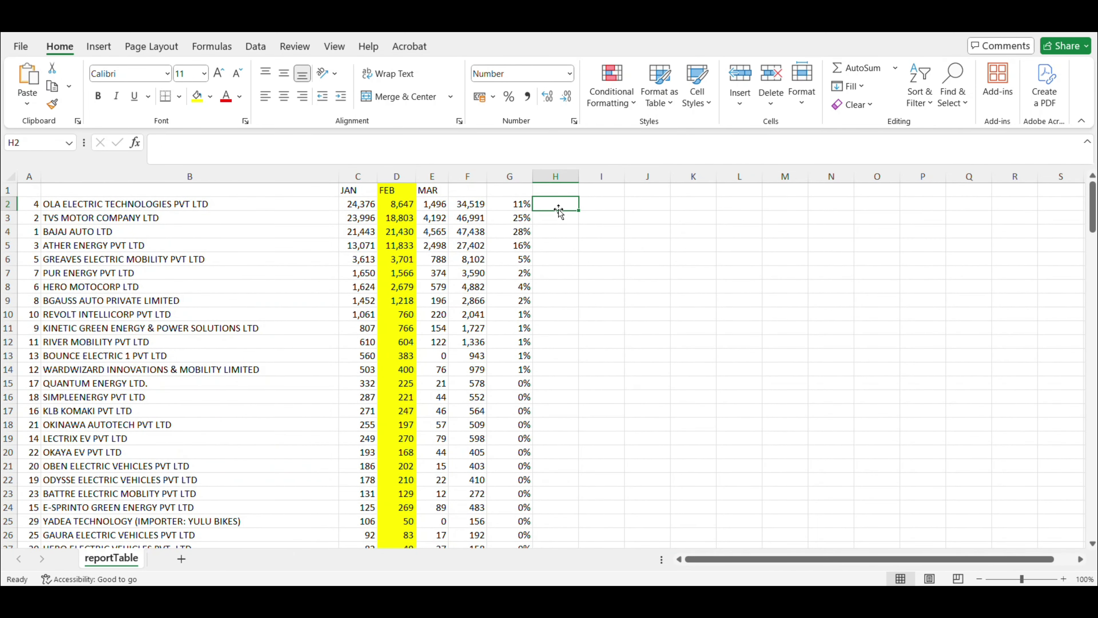
{"action": "type", "text": "="}
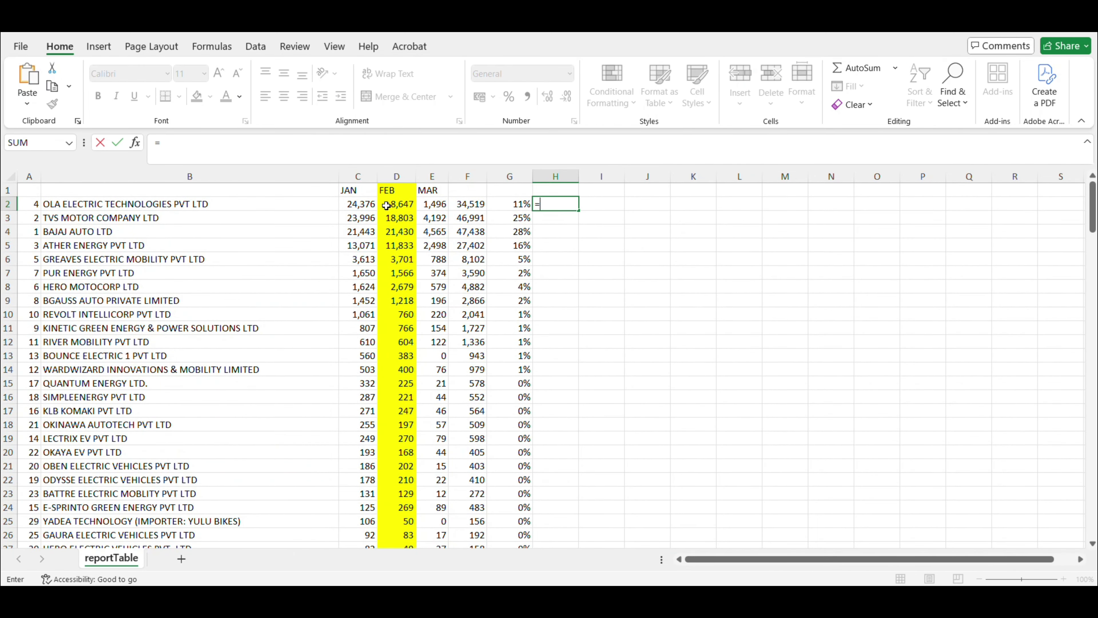
{"action": "left_click", "coordinate": [370, 205]}
{"action": "type", "text": "/"}
{"action": "scroll", "coordinate": [371, 205], "scroll_direction": "down", "scroll_amount": 20}
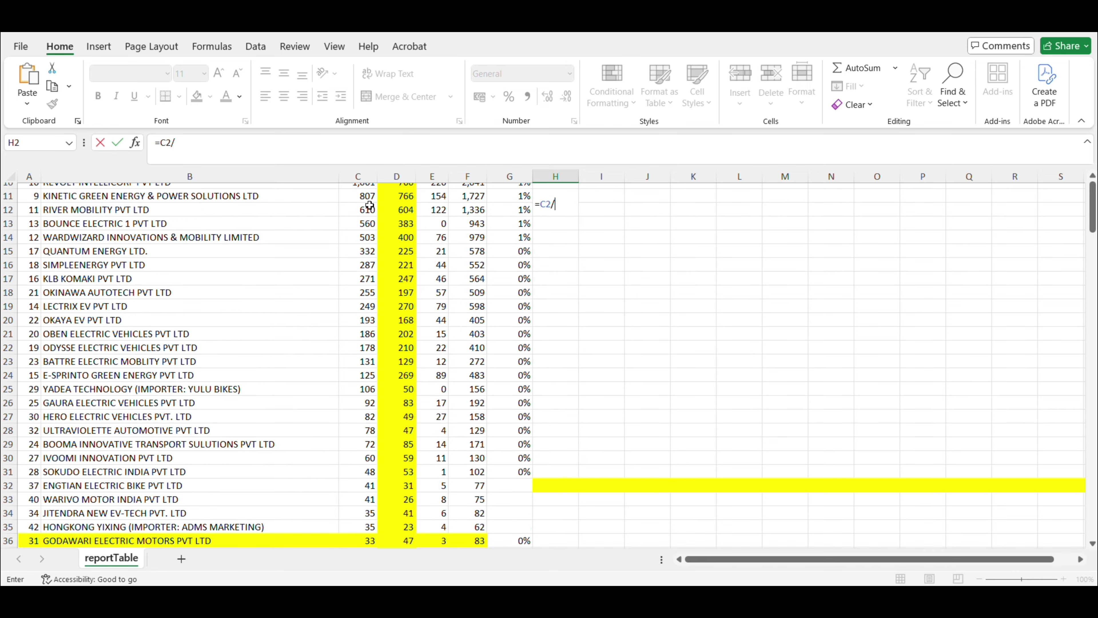
{"action": "scroll", "coordinate": [370, 205], "scroll_direction": "down", "scroll_amount": 8}
{"action": "scroll", "coordinate": [369, 205], "scroll_direction": "up", "scroll_amount": 1}
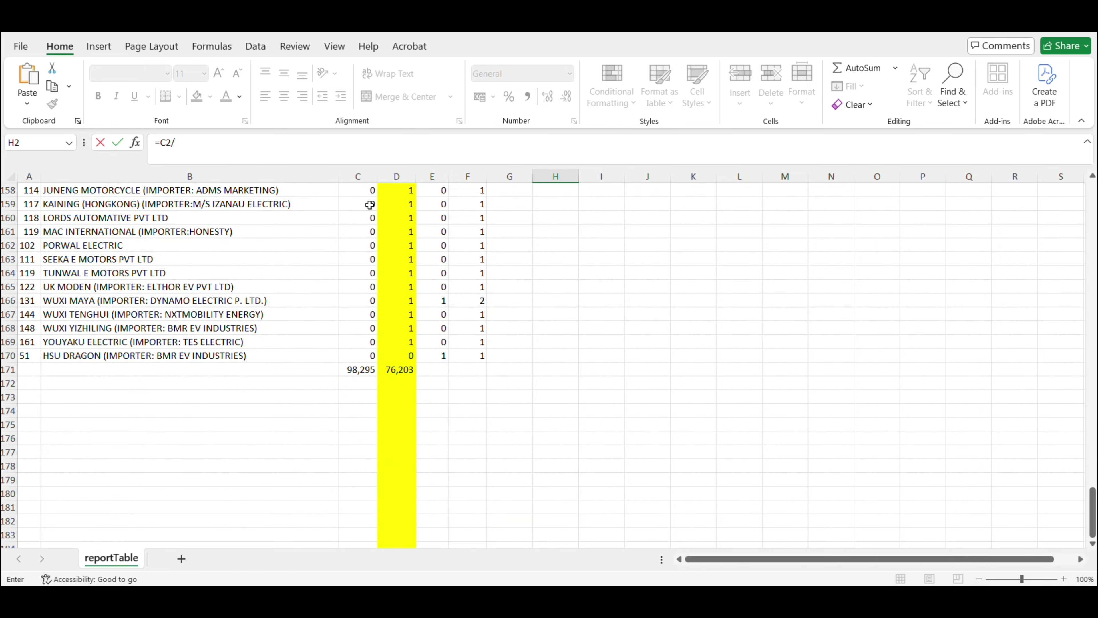
{"action": "type", "text": "988"}
{"action": "key", "text": "Return"}
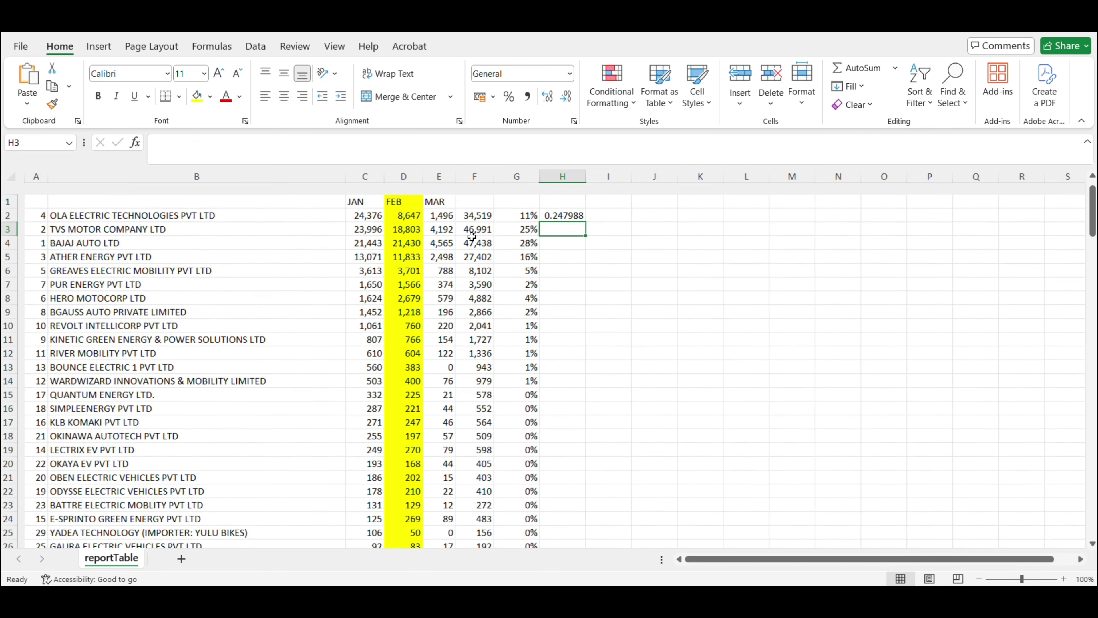
- Format the January share in H2 as a percentage and fill its formula down column H for the makers below
{"action": "left_click", "coordinate": [560, 201]}
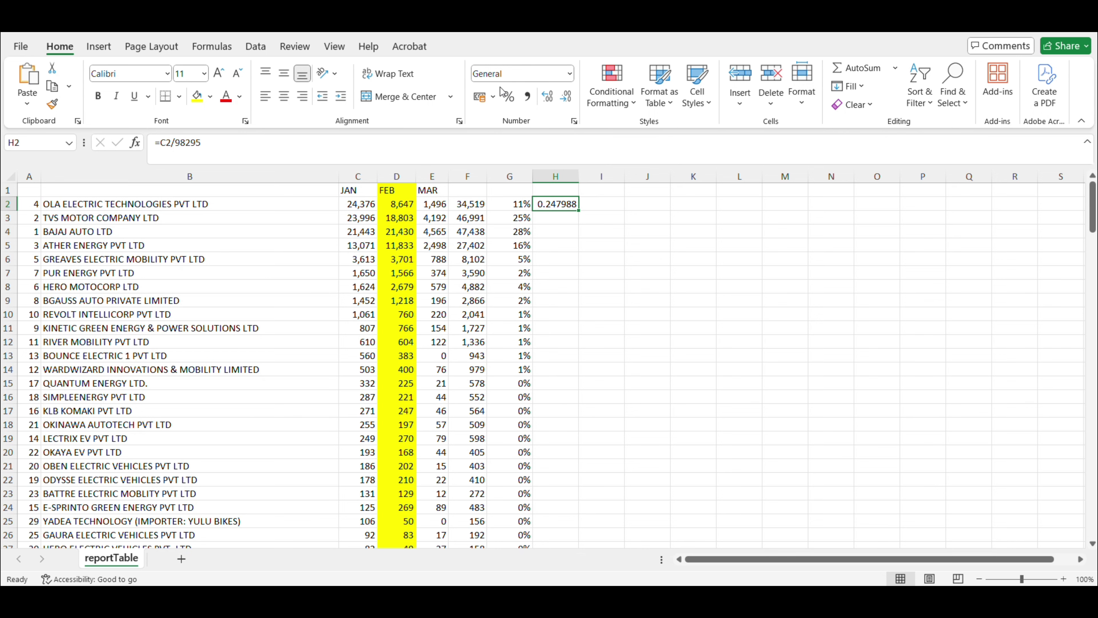
{"action": "left_click", "coordinate": [509, 96]}
{"action": "left_click_drag", "start_coordinate": [578, 212], "coordinate": [595, 534]}
{"action": "scroll", "coordinate": [628, 296], "scroll_direction": "up", "scroll_amount": 9}
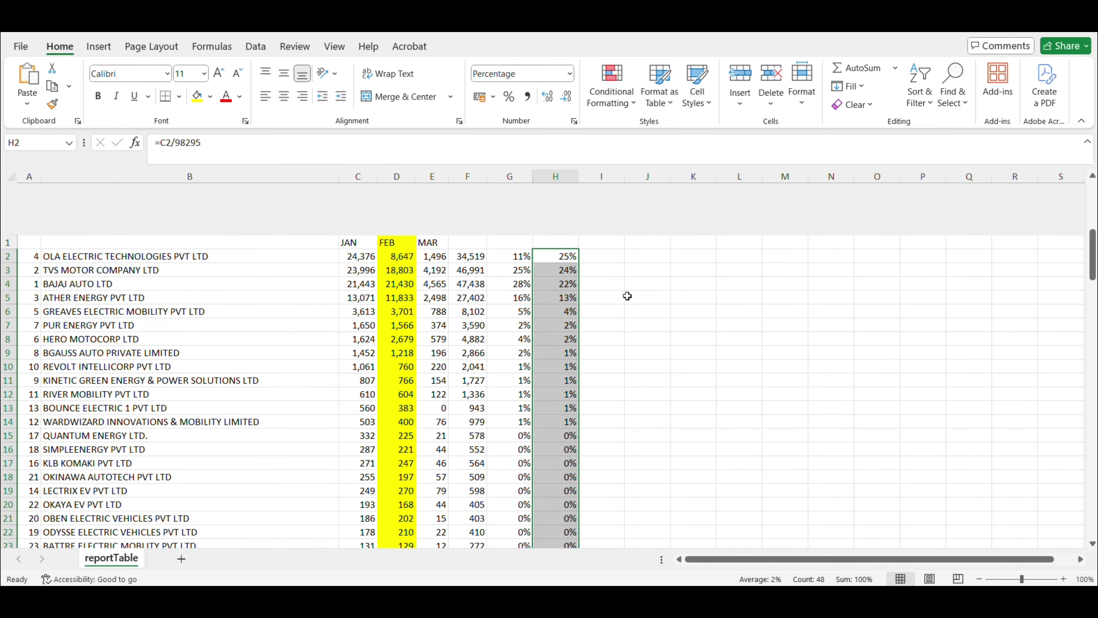
{"action": "left_click", "coordinate": [663, 287]}
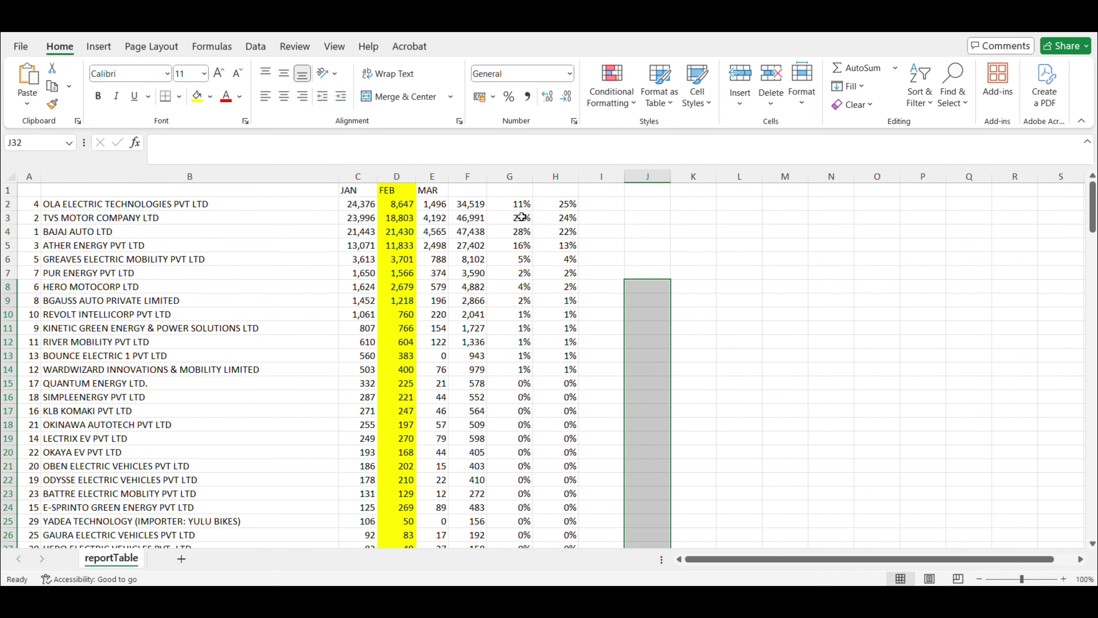
- Label the two share columns by entering "jan" in H1 and "feb" in G1
{"action": "left_click", "coordinate": [564, 204]}
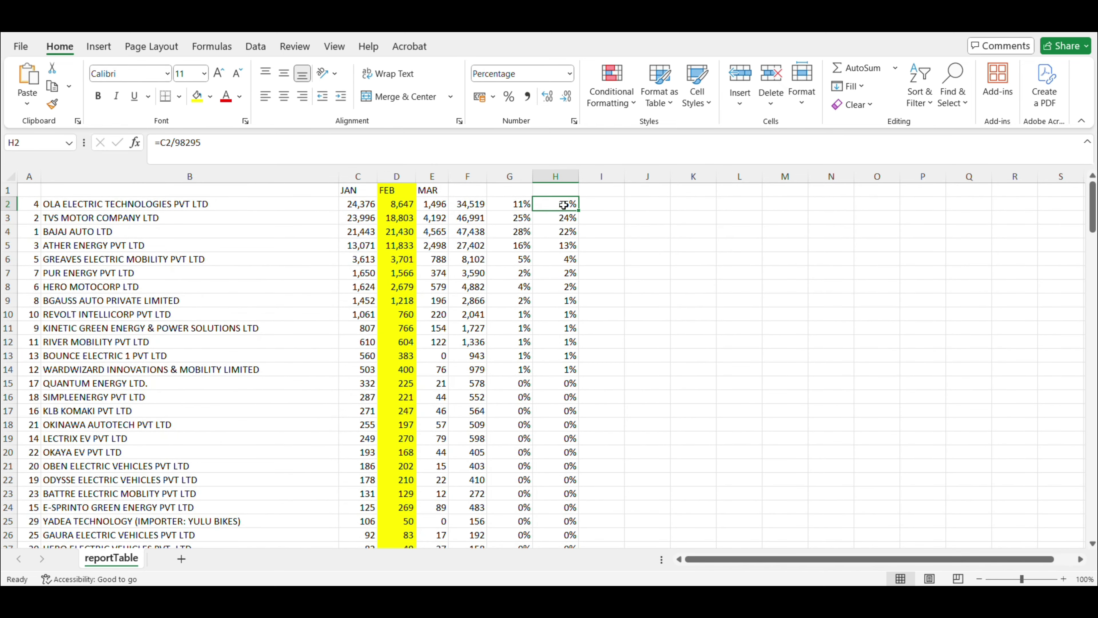
{"action": "double_click", "coordinate": [565, 186]}
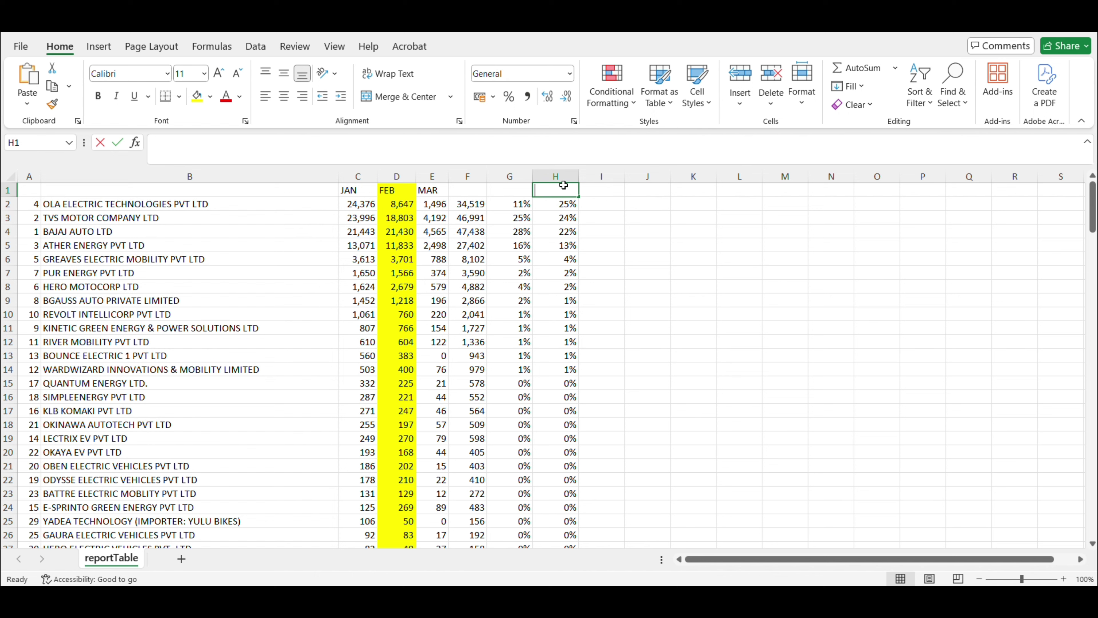
{"action": "type", "text": "i"}
{"action": "type", "text": "j"}
{"action": "key", "text": "Num_Lock"}
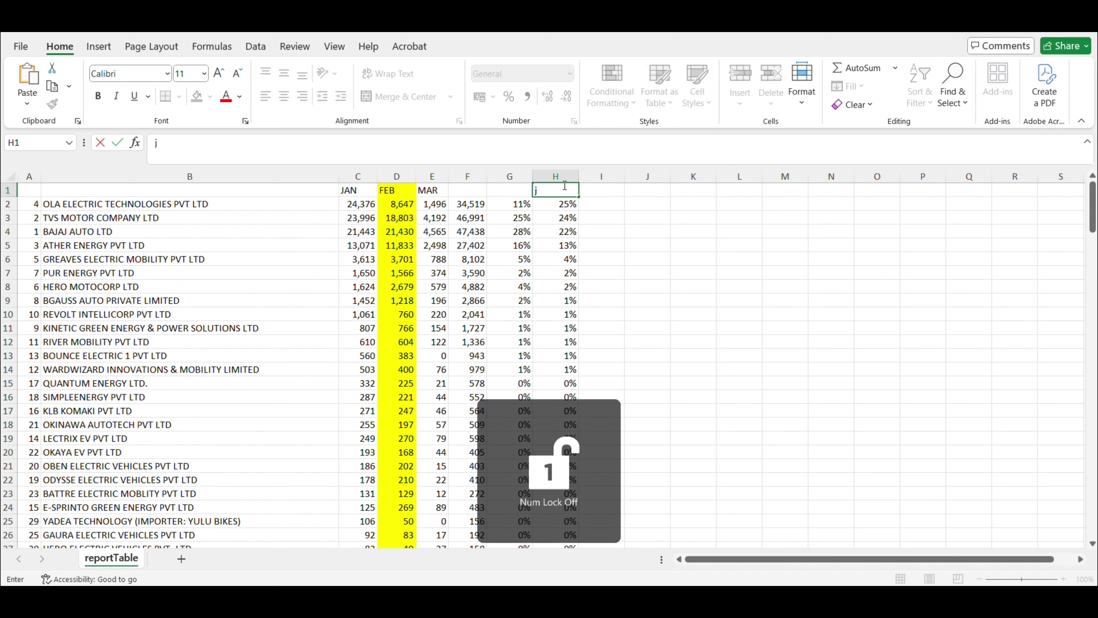
{"action": "type", "text": "an"}
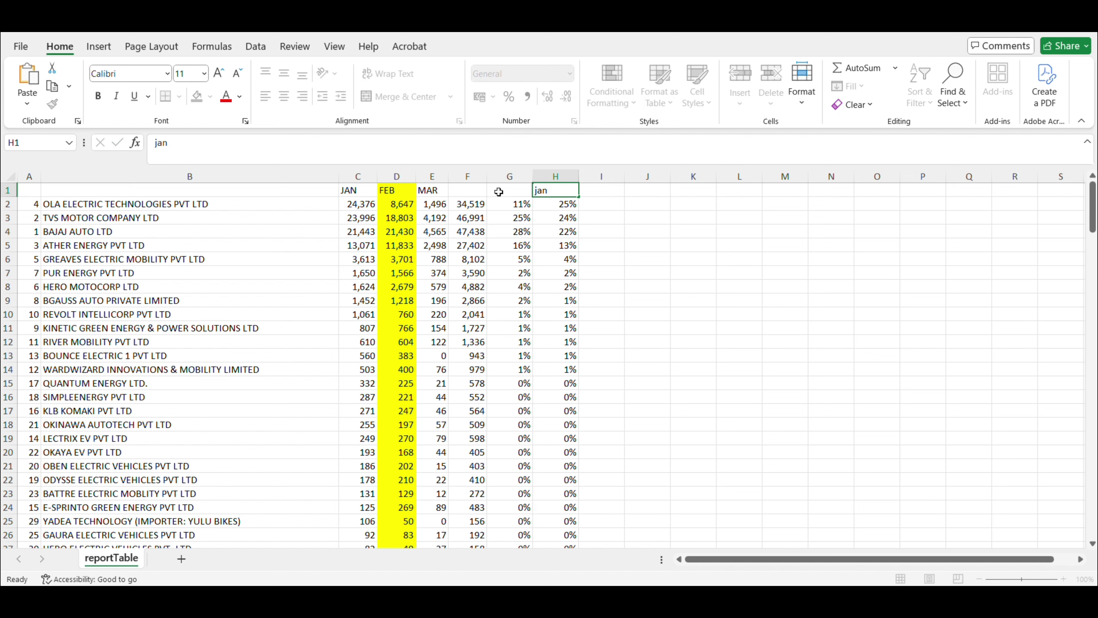
{"action": "left_click", "coordinate": [500, 190]}
{"action": "type", "text": "fev"}
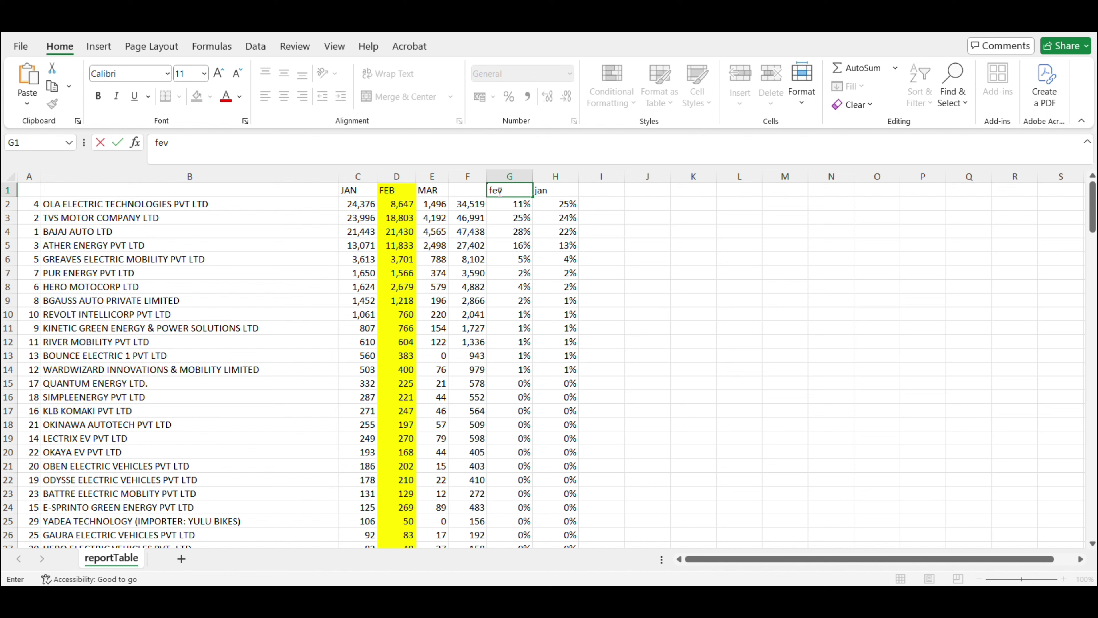
{"action": "key", "text": "Return"}
{"action": "left_click", "coordinate": [674, 228]}
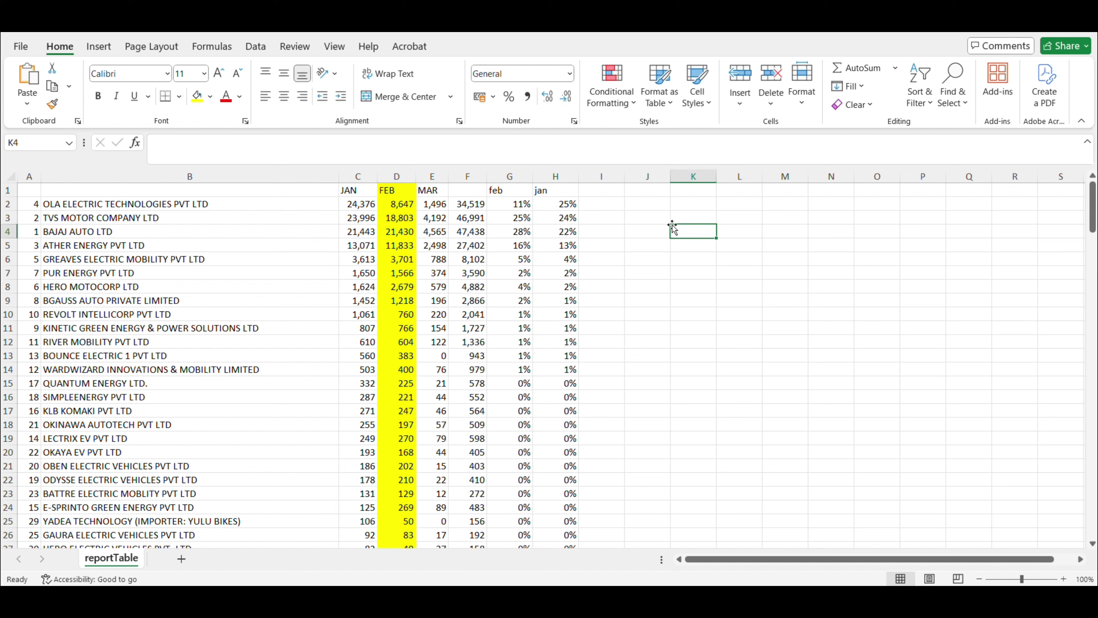
- Calculate Ola Electric's change in share from January to February in I2 with =G2-H2
{"action": "left_click", "coordinate": [613, 206]}
{"action": "type", "text": "="}
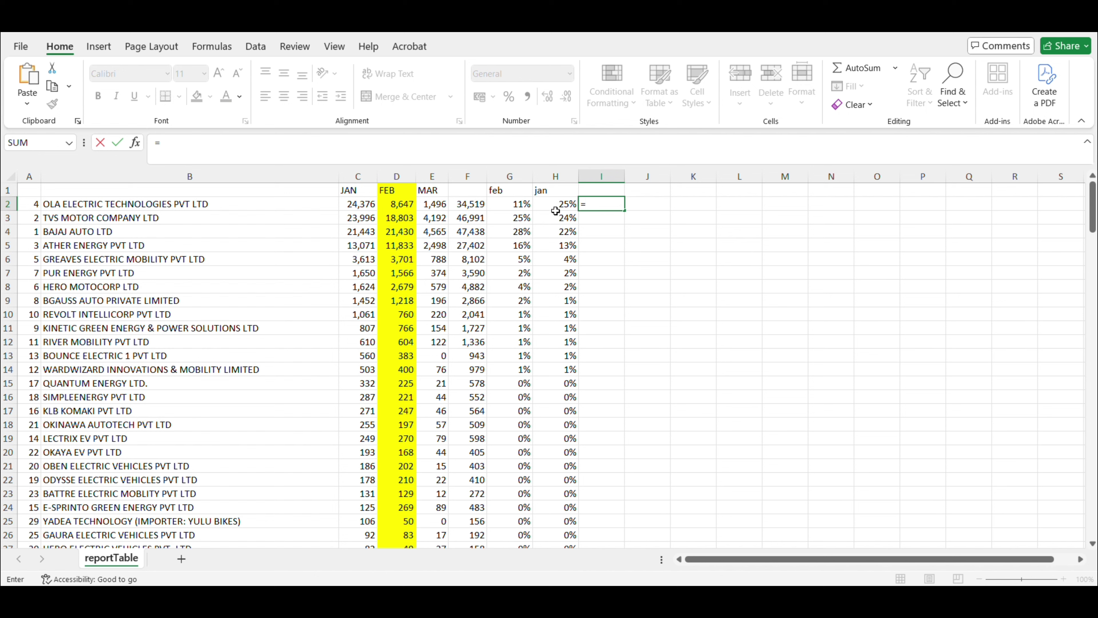
{"action": "left_click", "coordinate": [520, 206]}
{"action": "type", "text": "+"}
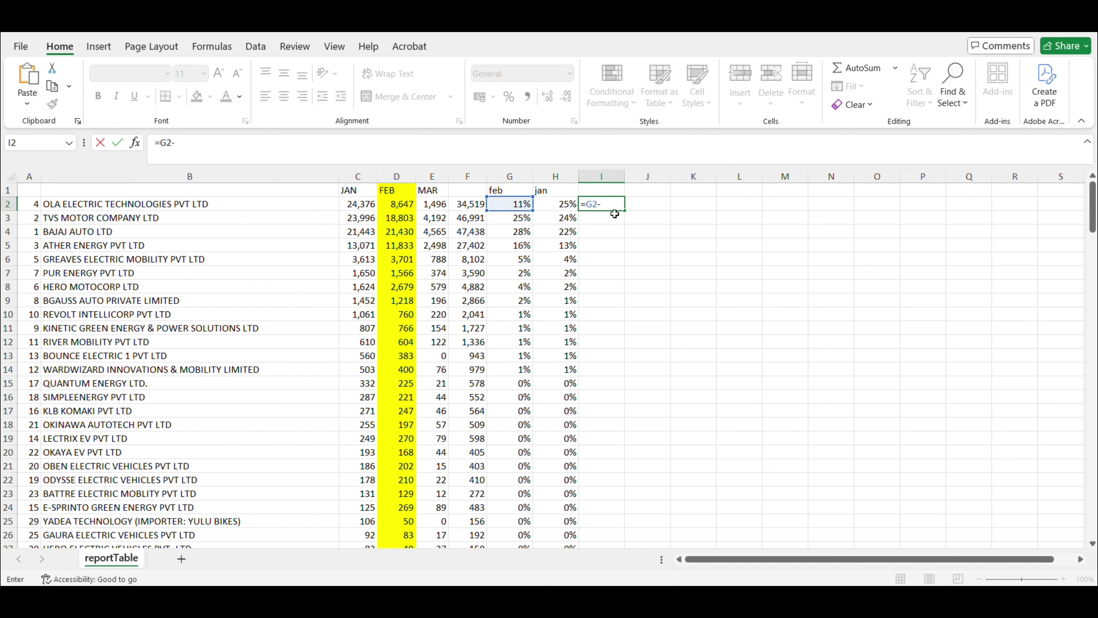
{"action": "left_click", "coordinate": [554, 205]}
{"action": "key", "text": "Return"}
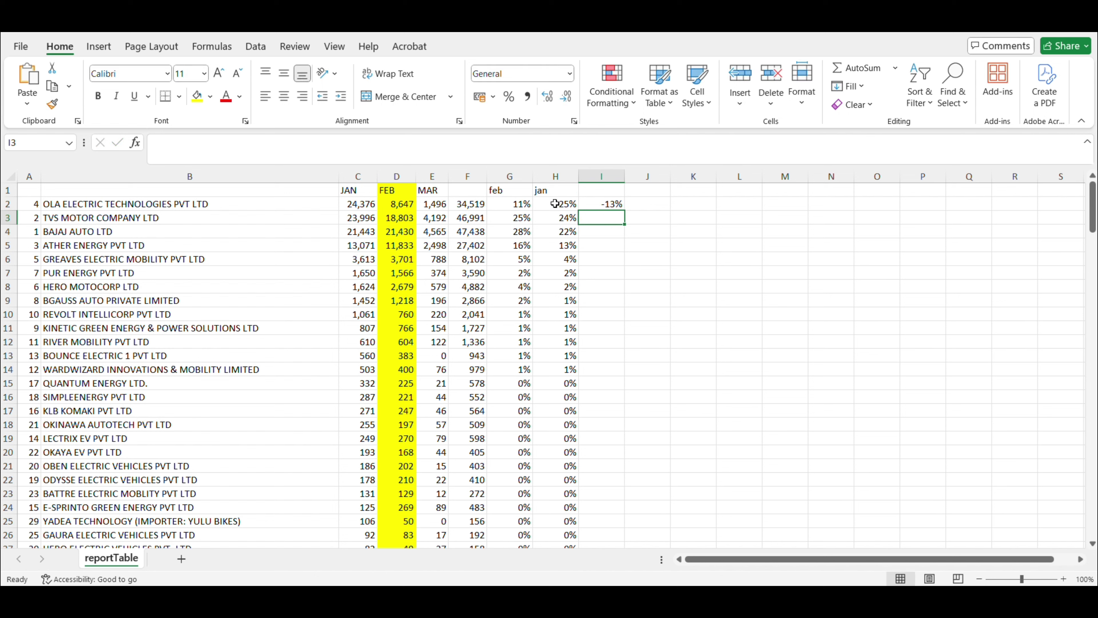
- Fill the share-change formula from I2 down to I20
{"action": "left_click", "coordinate": [607, 203]}
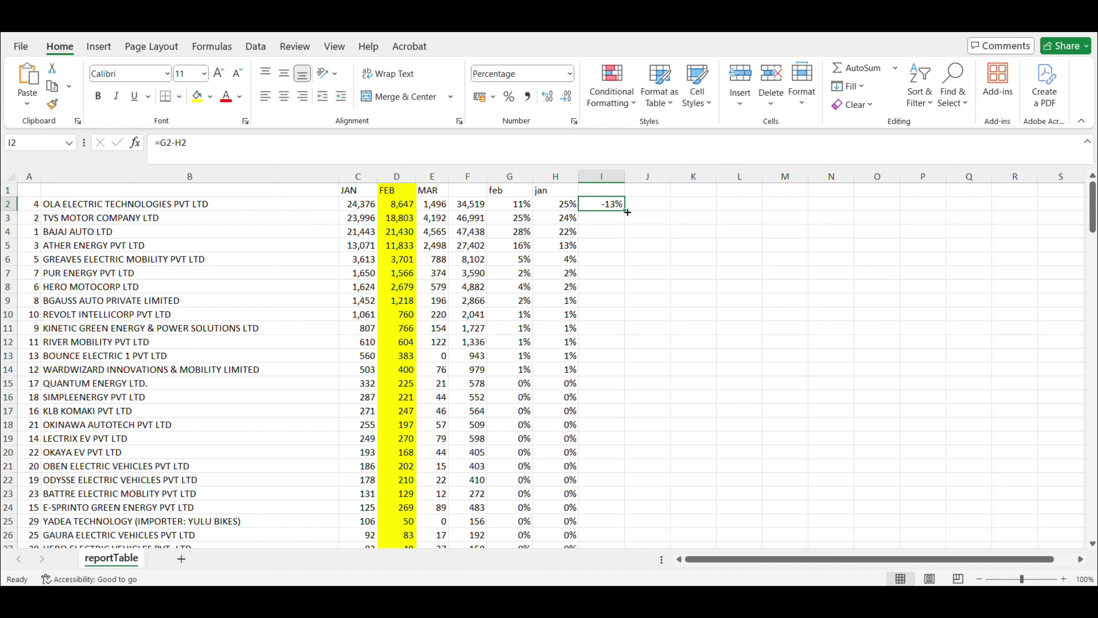
{"action": "left_click_drag", "start_coordinate": [625, 209], "coordinate": [650, 459]}
{"action": "left_click", "coordinate": [721, 338]}
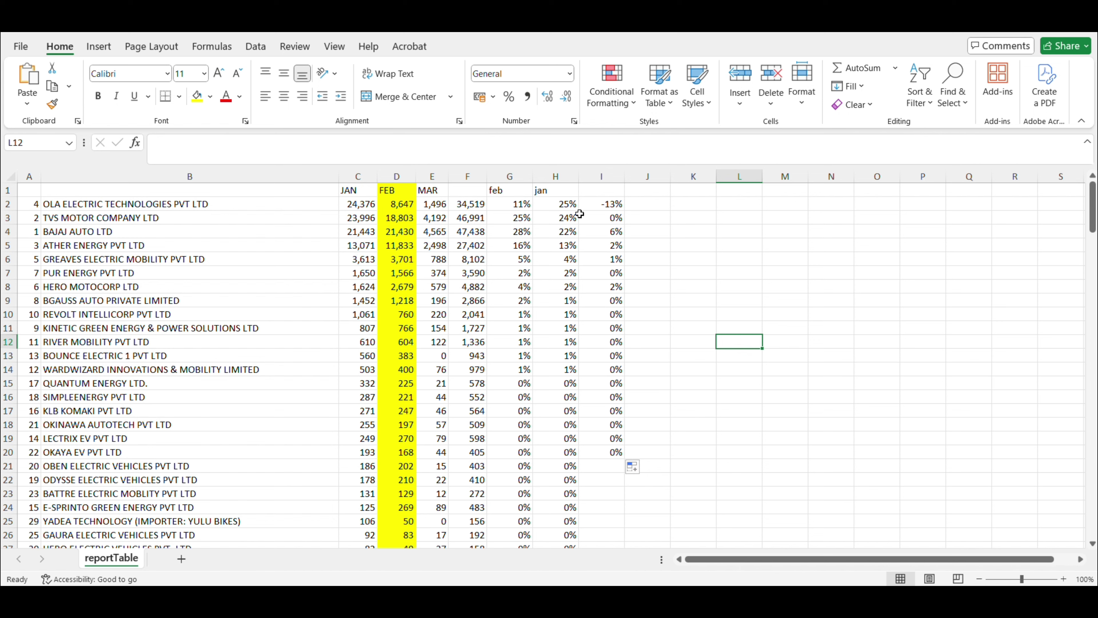
- Examine Ola Electric's March registrations, overall total and share change in row 2
{"action": "left_click", "coordinate": [446, 205]}
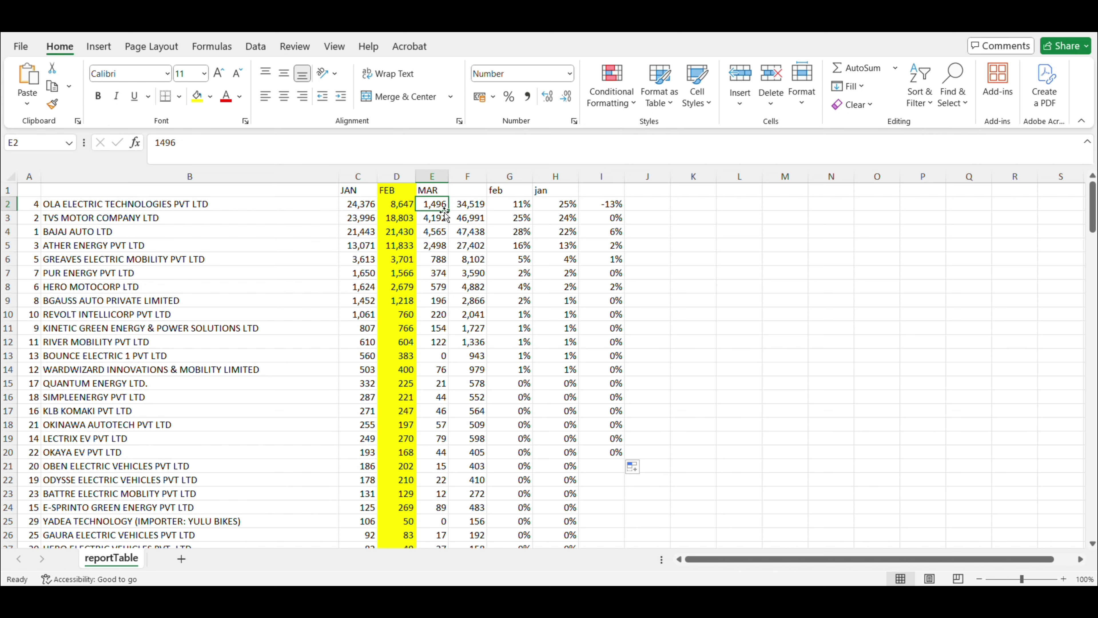
{"action": "left_click", "coordinate": [404, 276]}
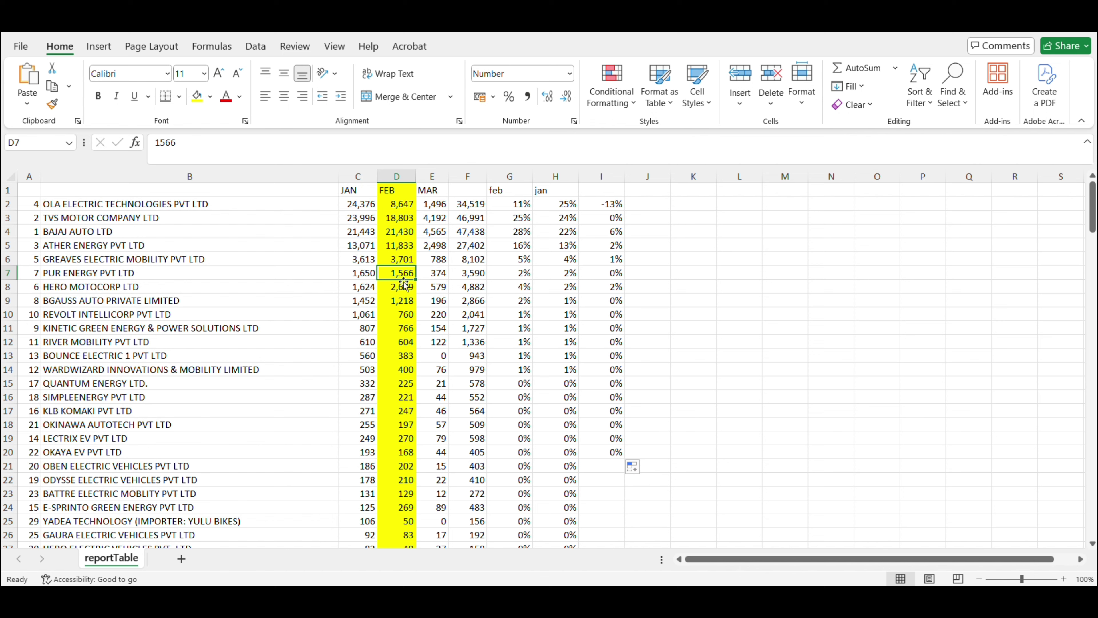
{"action": "left_click", "coordinate": [441, 208]}
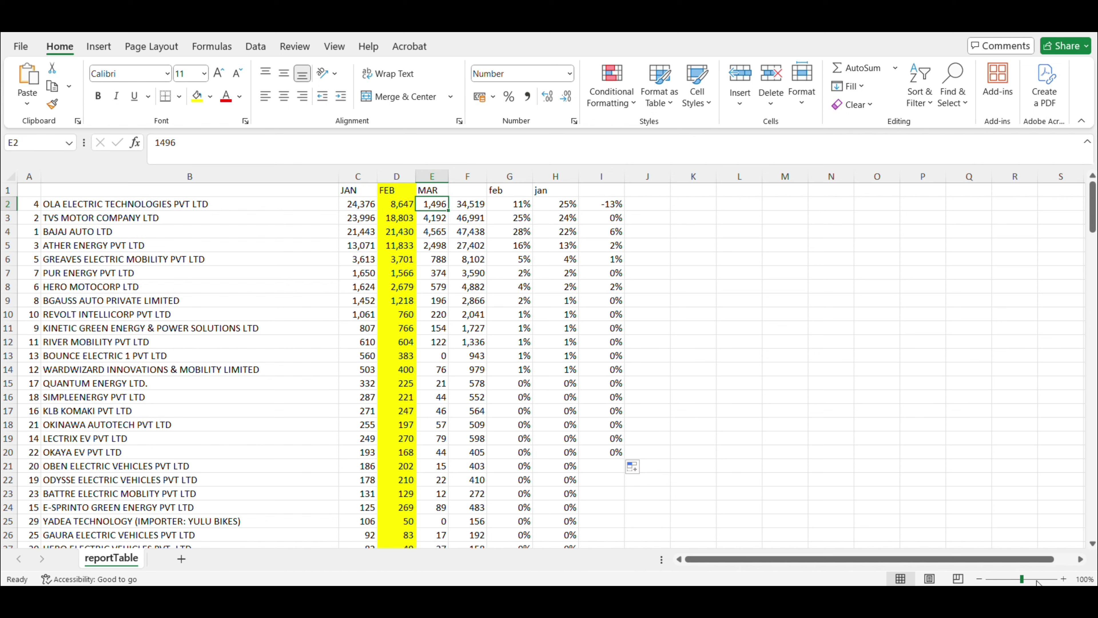
{"action": "left_click", "coordinate": [473, 206]}
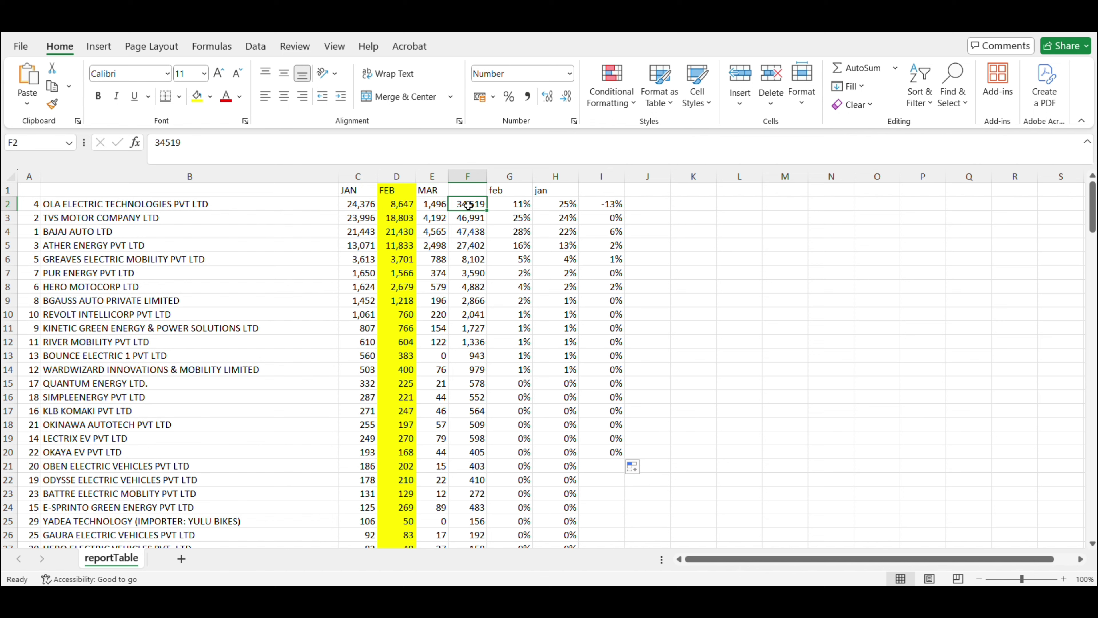
{"action": "left_click", "coordinate": [436, 204]}
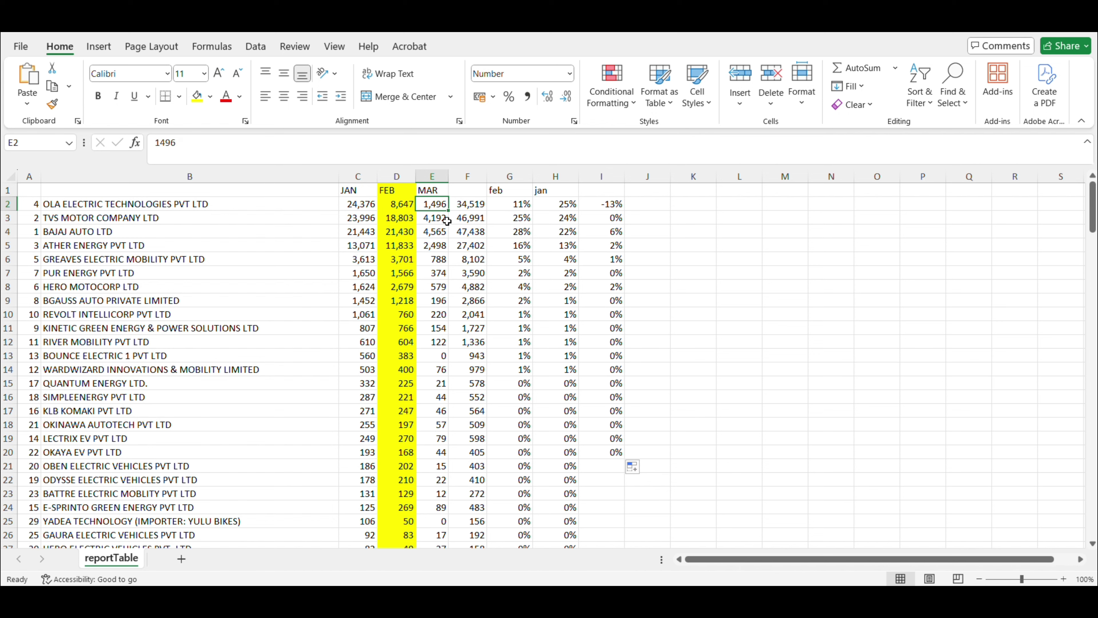
{"action": "left_click", "coordinate": [609, 204]}
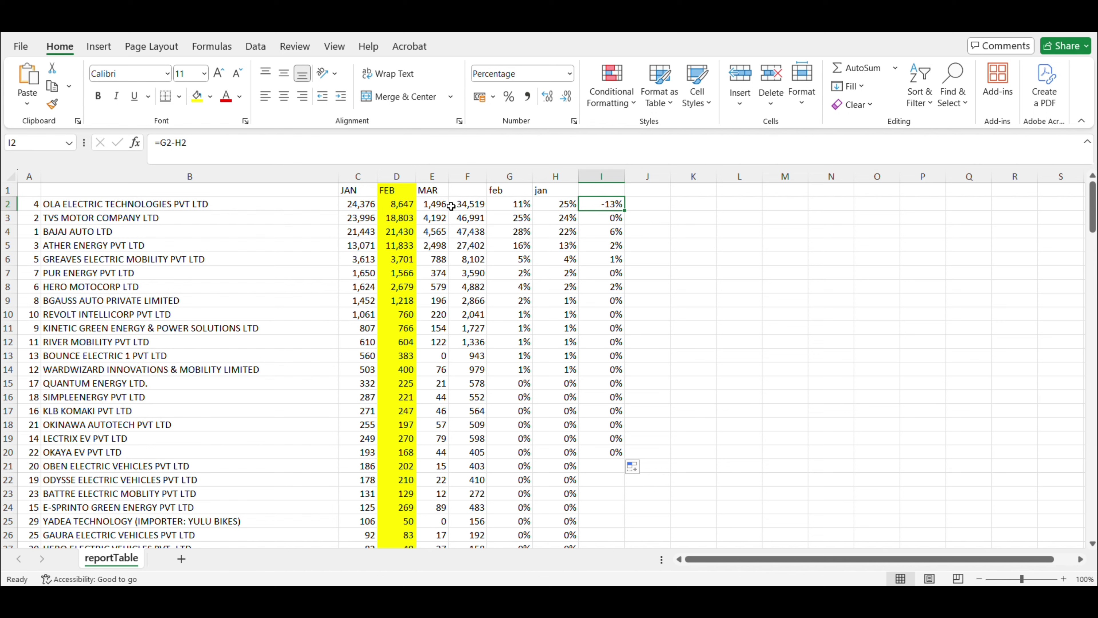
- Compare TVS Motor's January and March registrations, total, February share and share change in row 3
{"action": "left_click", "coordinate": [434, 218]}
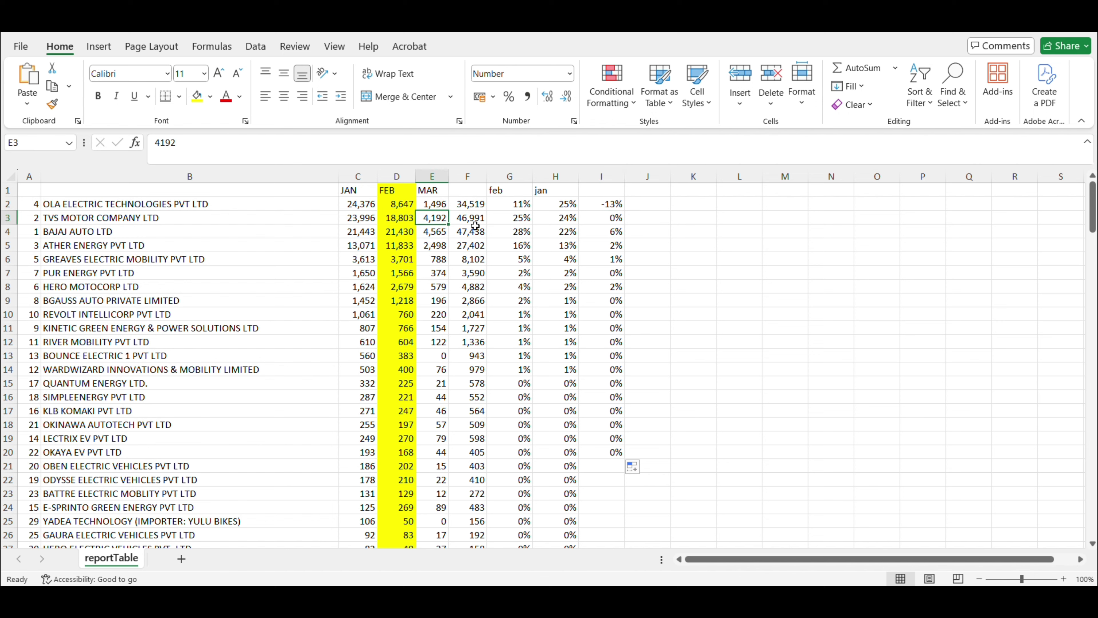
{"action": "left_click", "coordinate": [470, 218]}
{"action": "left_click", "coordinate": [433, 217]}
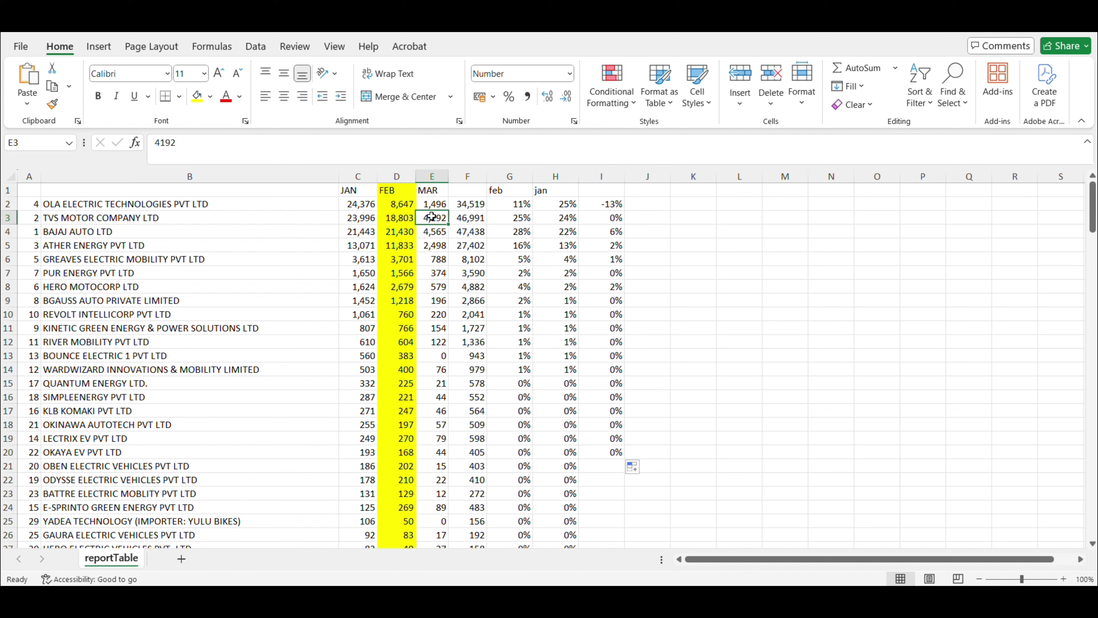
{"action": "left_click", "coordinate": [356, 216]}
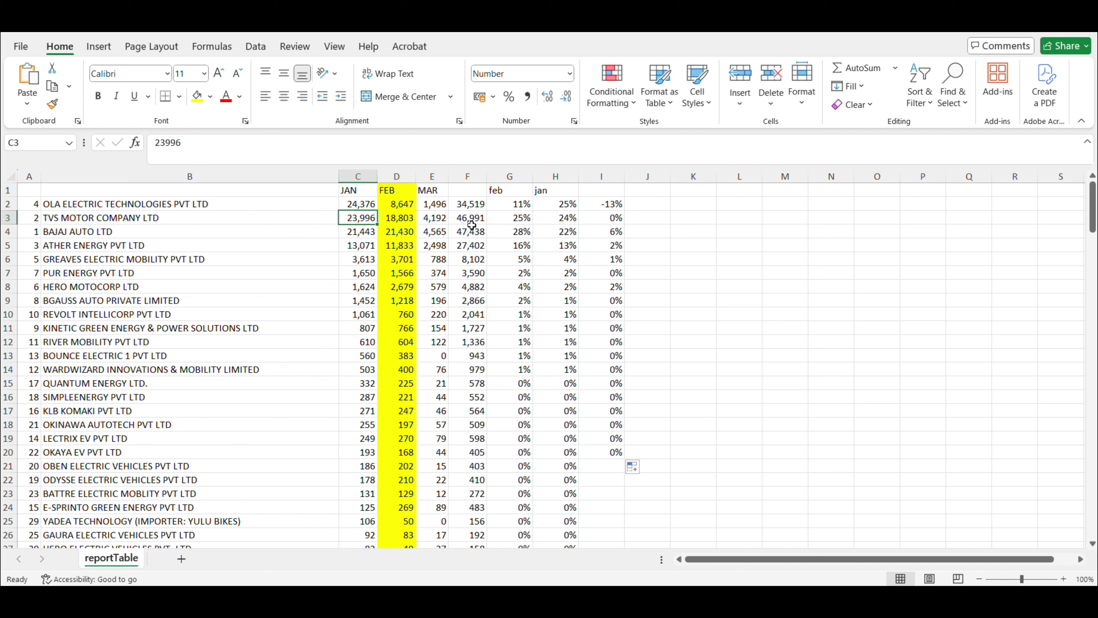
{"action": "left_click", "coordinate": [522, 216]}
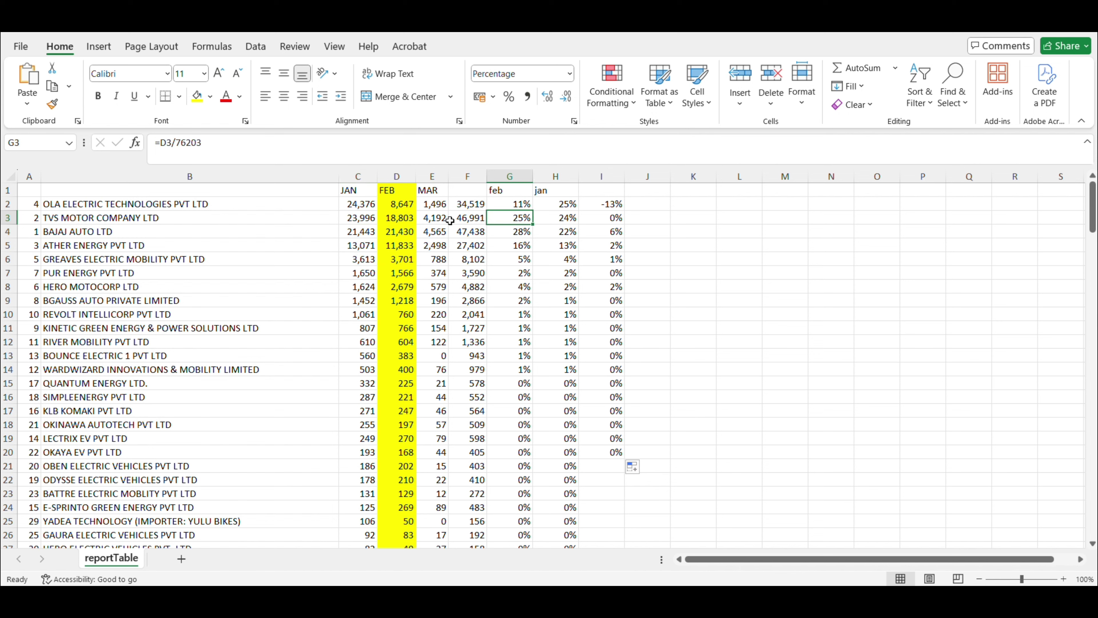
{"action": "left_click", "coordinate": [367, 219]}
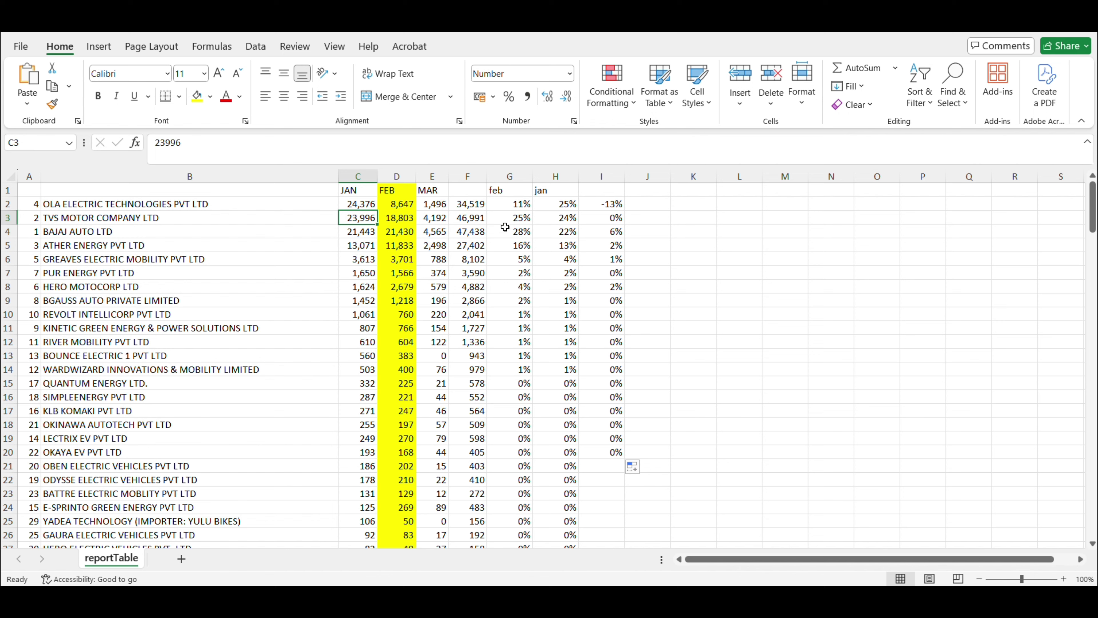
{"action": "left_click", "coordinate": [600, 217]}
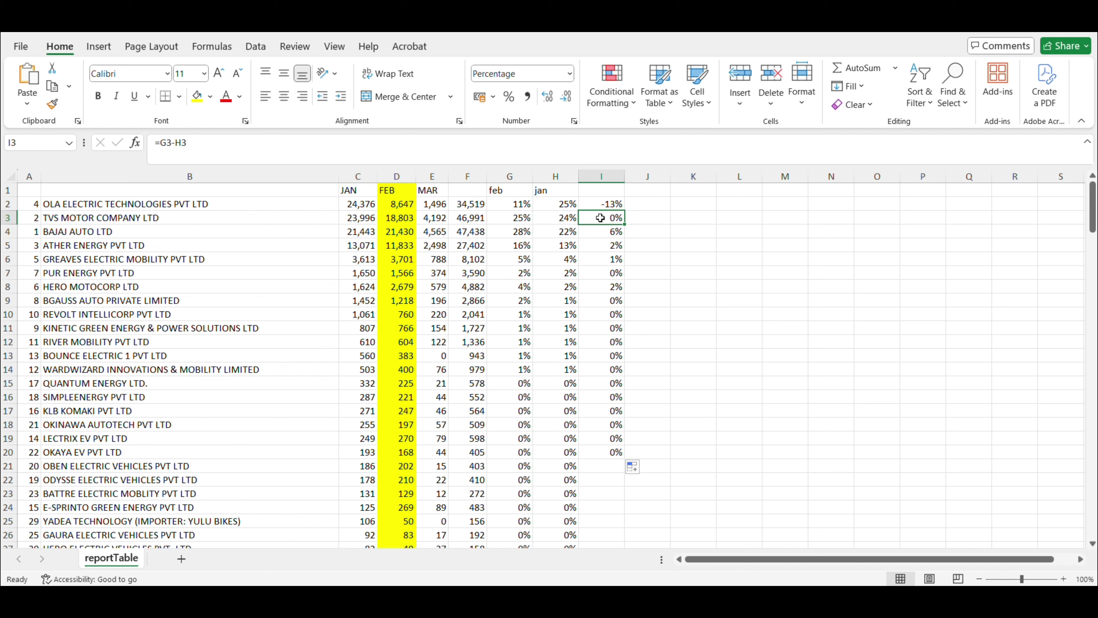
- Check Bajaj Auto's January share and share change in row 4
{"action": "left_click", "coordinate": [542, 232]}
{"action": "left_click", "coordinate": [619, 233]}
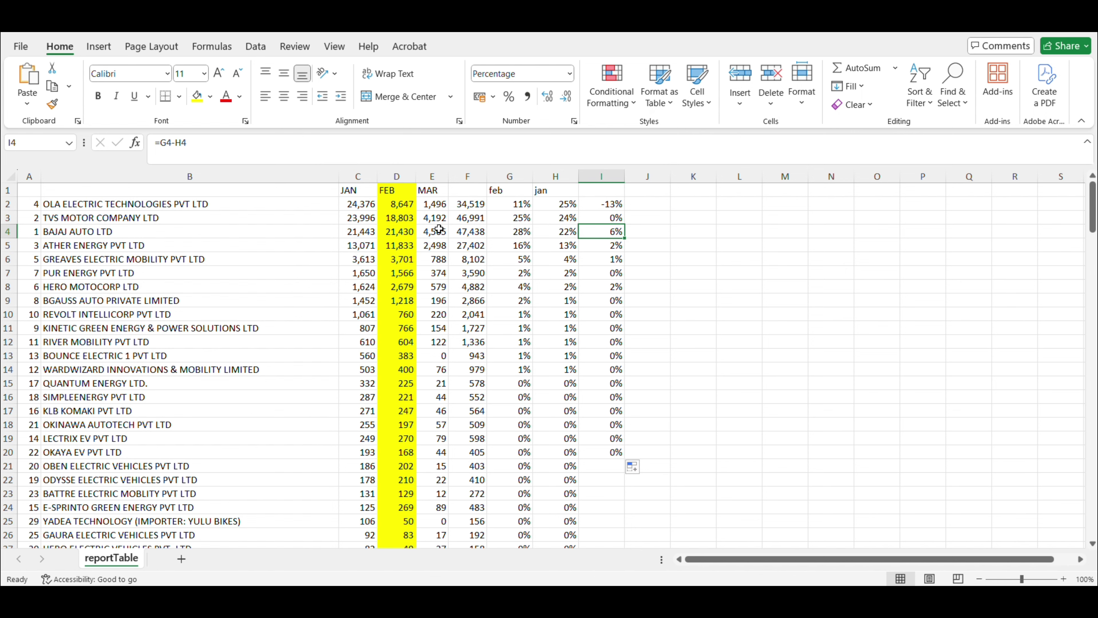
{"action": "left_click", "coordinate": [559, 230]}
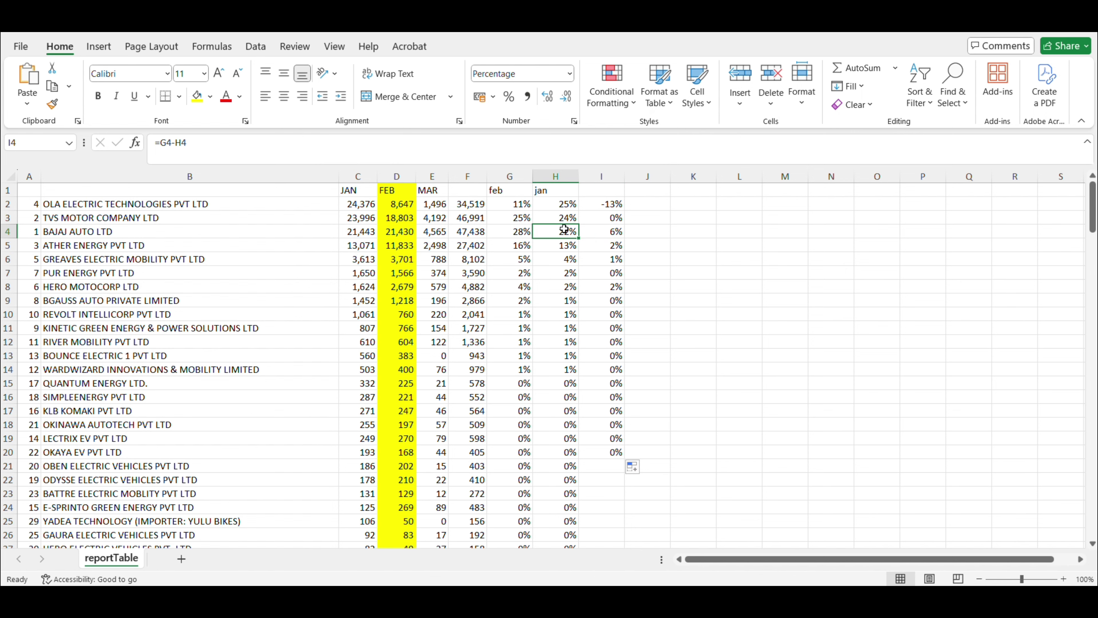
{"action": "scroll", "coordinate": [592, 259], "scroll_direction": "down", "scroll_amount": 1}
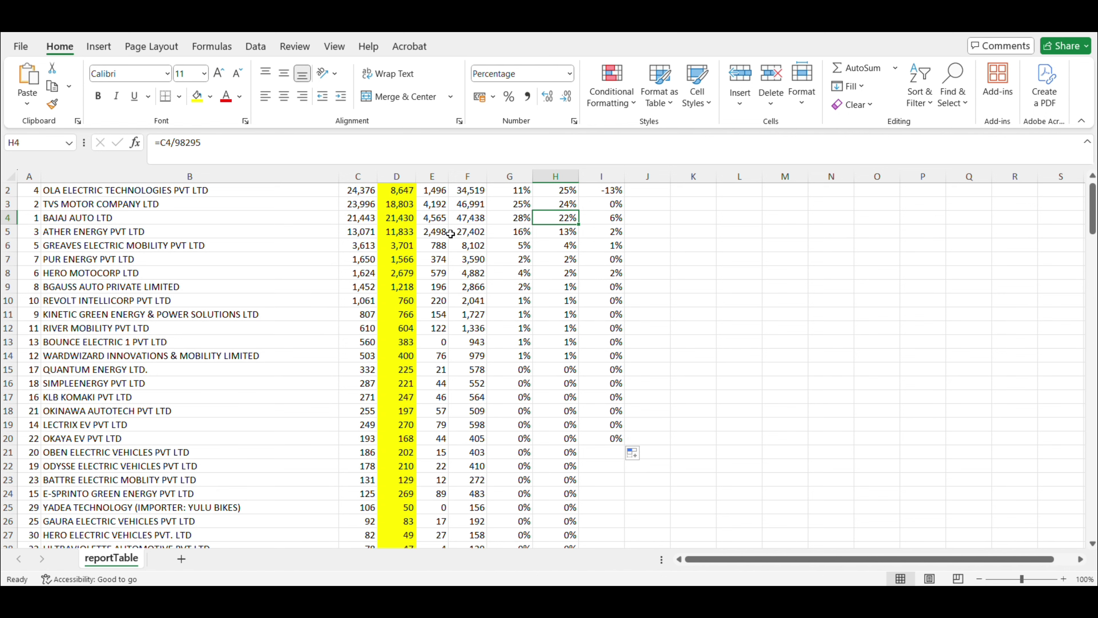
- Compare Ather Energy's January and February registrations and check its share change in row 5
{"action": "scroll", "coordinate": [529, 278], "scroll_direction": "up", "scroll_amount": 1}
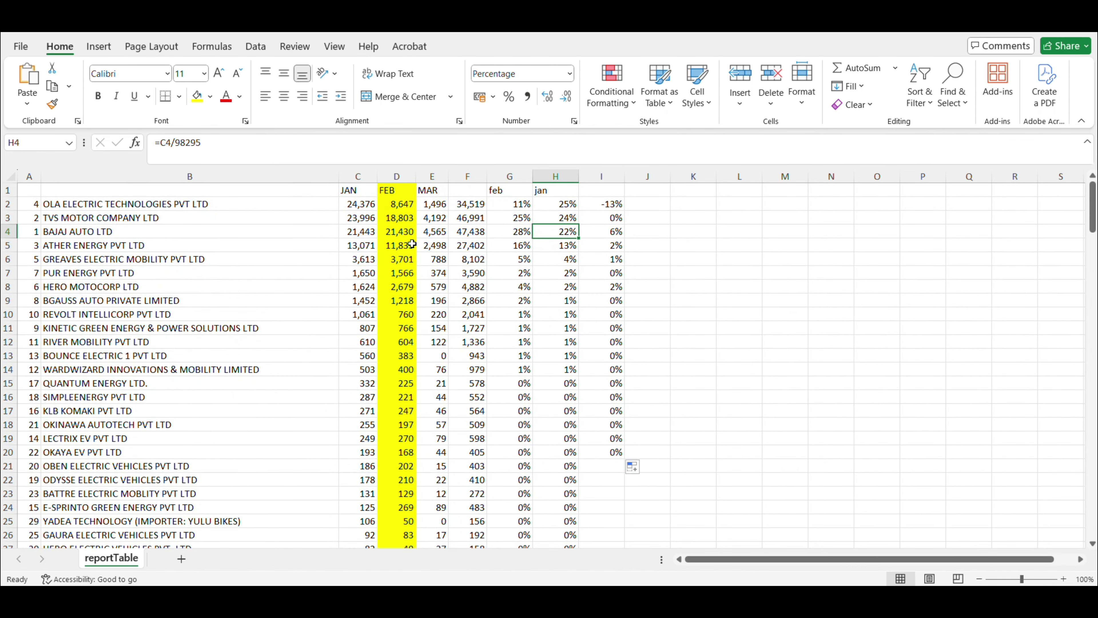
{"action": "left_click", "coordinate": [392, 244]}
{"action": "left_click", "coordinate": [365, 249]}
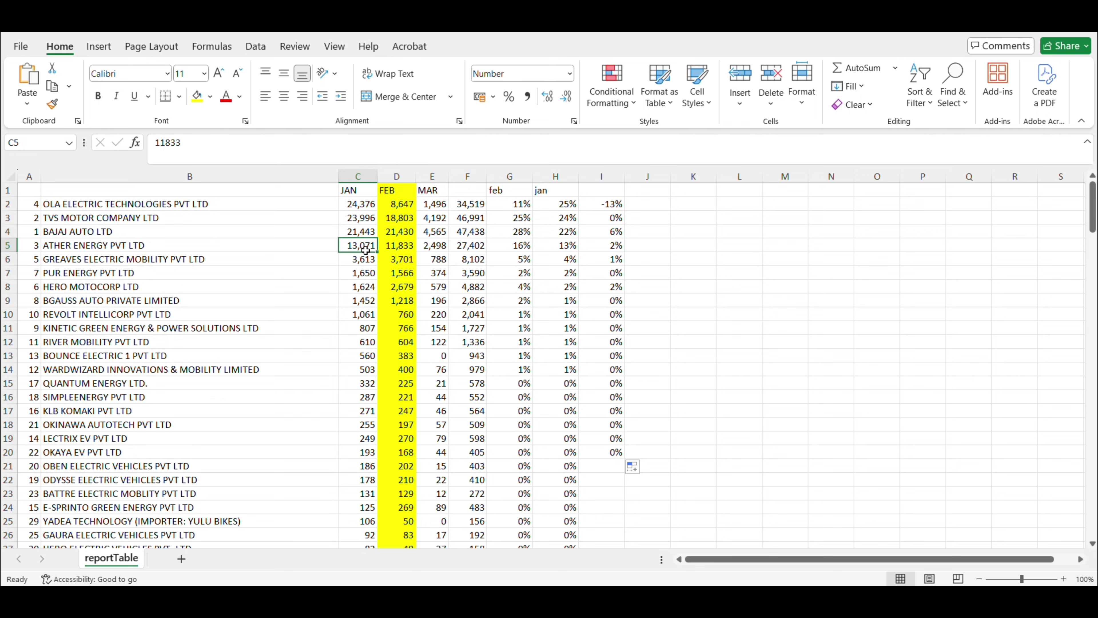
{"action": "left_click", "coordinate": [397, 246]}
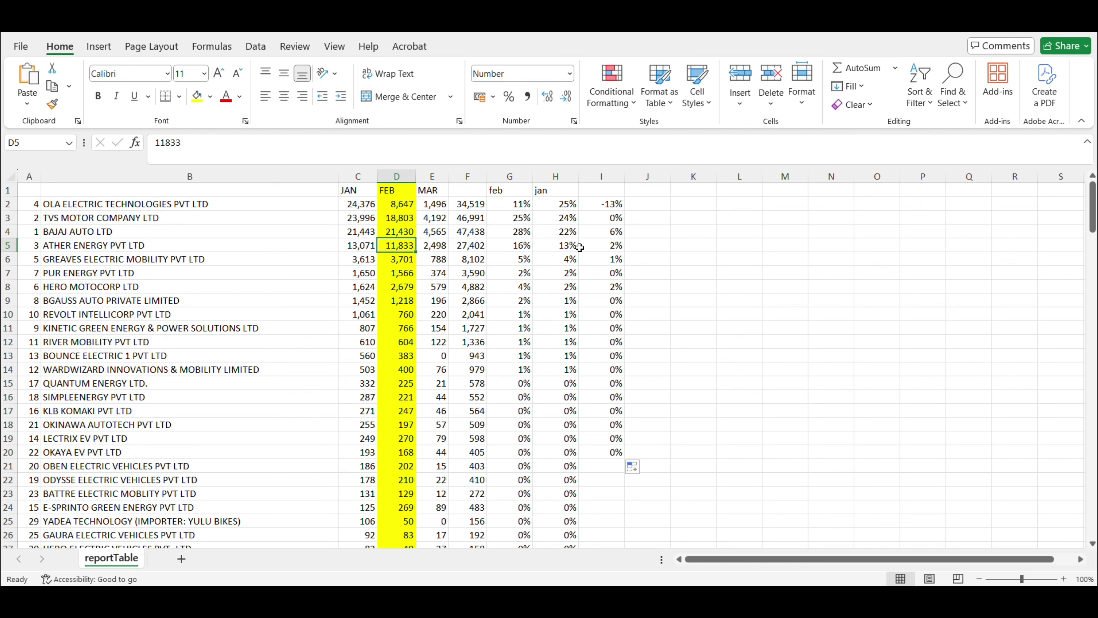
{"action": "left_click", "coordinate": [604, 246]}
- Examine Greaves Electric Mobility's overall total, share change and January share in row 6
{"action": "scroll", "coordinate": [498, 321], "scroll_direction": "down", "scroll_amount": 1}
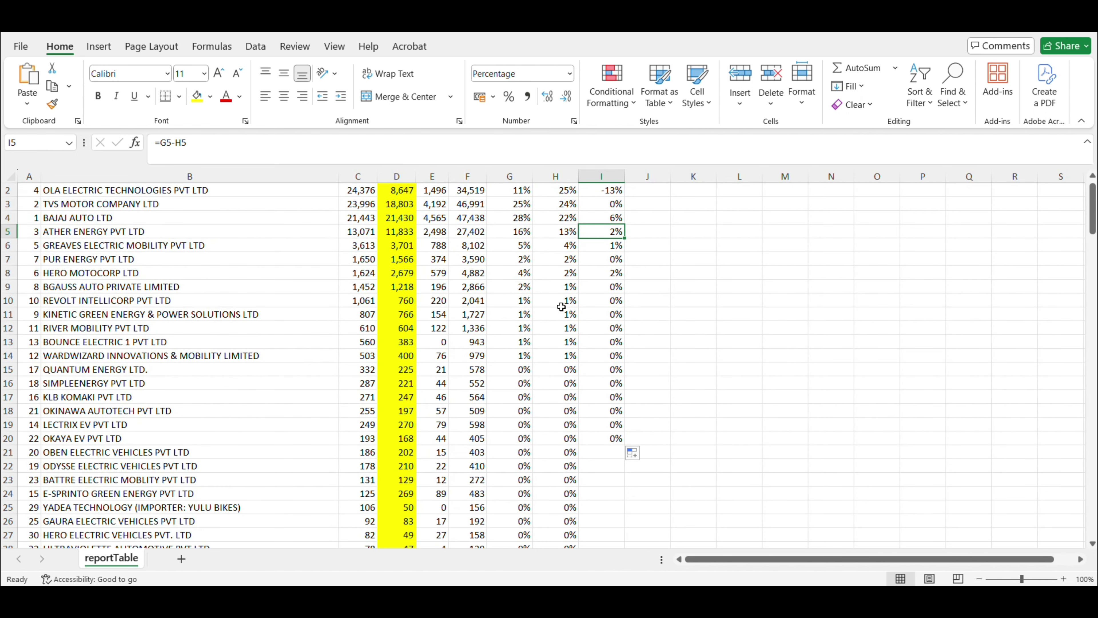
{"action": "left_click", "coordinate": [461, 247]}
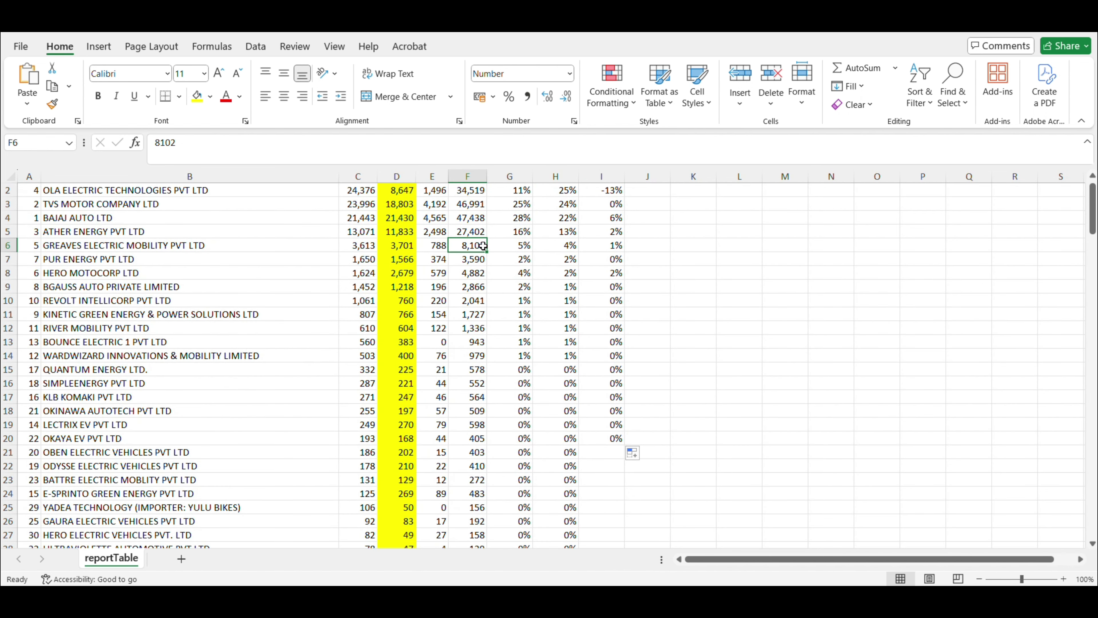
{"action": "left_click", "coordinate": [611, 245]}
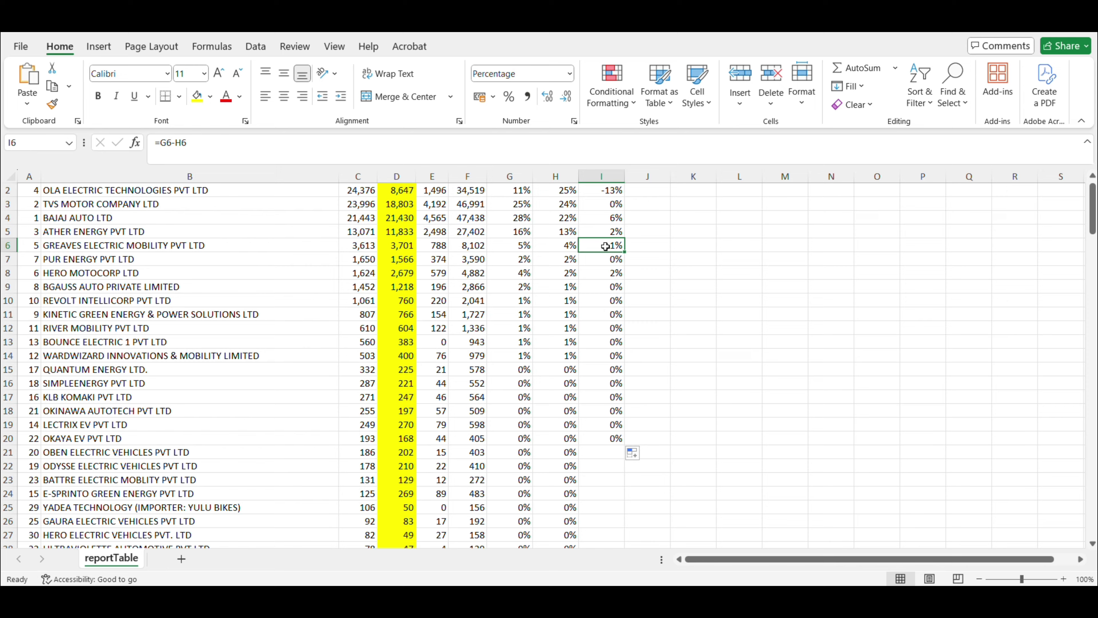
{"action": "left_click", "coordinate": [548, 247]}
{"action": "scroll", "coordinate": [503, 254], "scroll_direction": "down", "scroll_amount": 1}
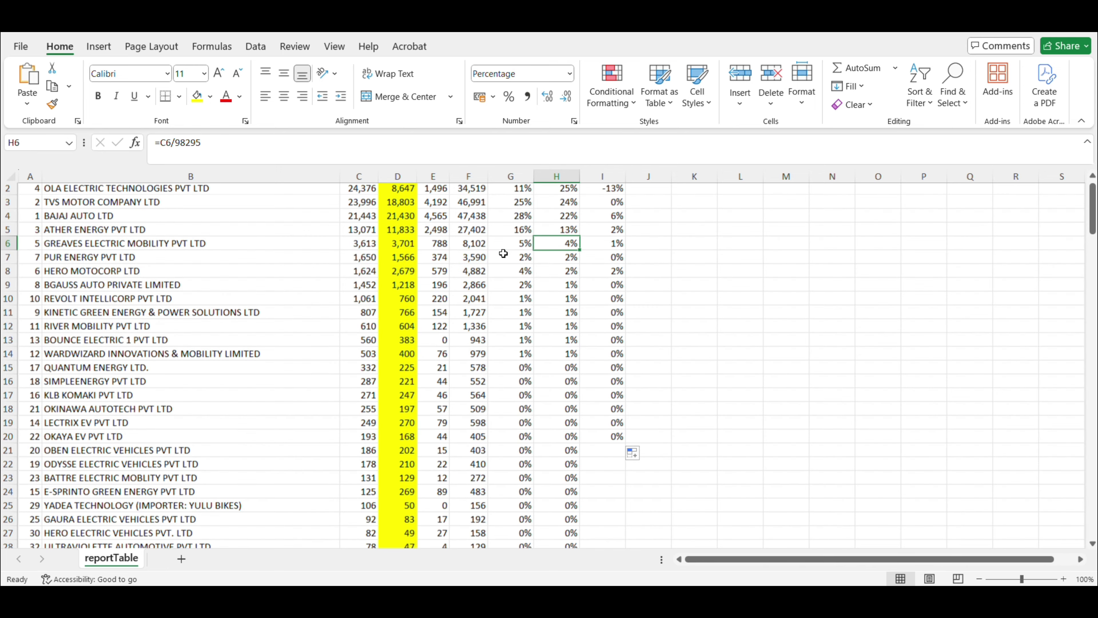
{"action": "scroll", "coordinate": [562, 257], "scroll_direction": "down", "scroll_amount": 8}
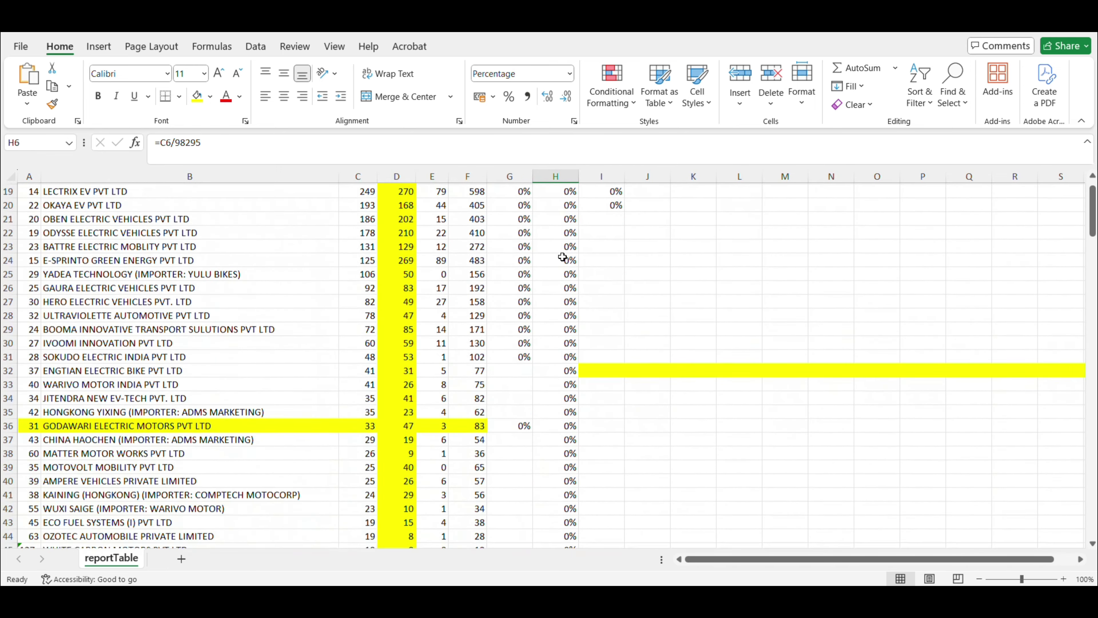
{"action": "scroll", "coordinate": [562, 257], "scroll_direction": "down", "scroll_amount": 2}
{"action": "scroll", "coordinate": [562, 256], "scroll_direction": "up", "scroll_amount": 11}
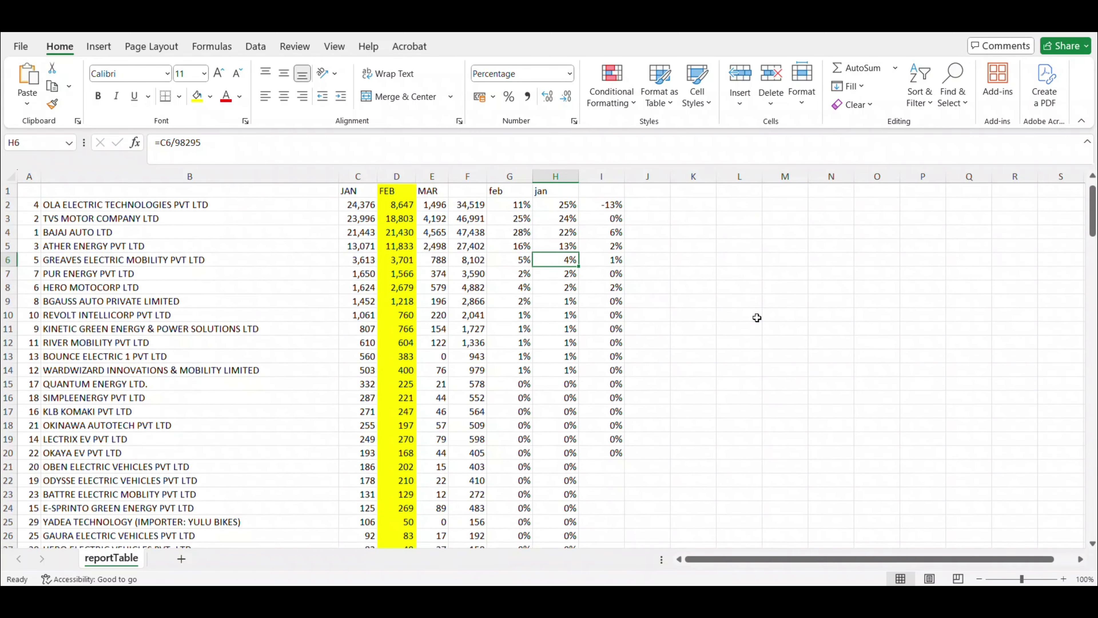
{"action": "left_click_drag", "start_coordinate": [739, 341], "coordinate": [739, 314]}
{"action": "left_click", "coordinate": [693, 287]}
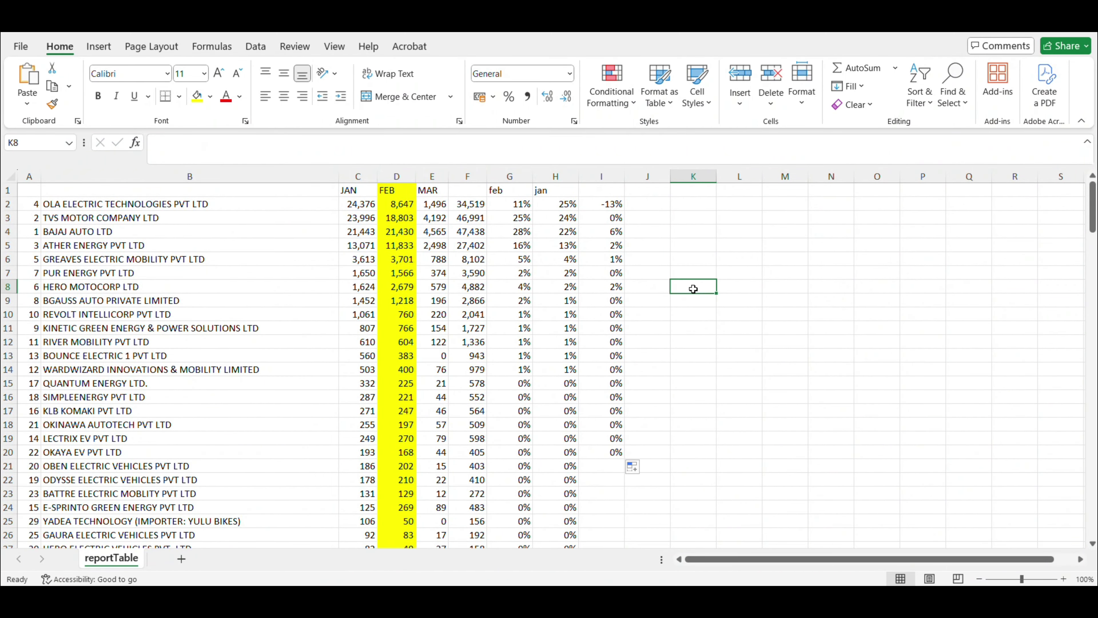
{"action": "scroll", "coordinate": [694, 289], "scroll_direction": "down", "scroll_amount": 2}
{"action": "scroll", "coordinate": [693, 289], "scroll_direction": "up", "scroll_amount": 2}
{"action": "left_click", "coordinate": [726, 331]}
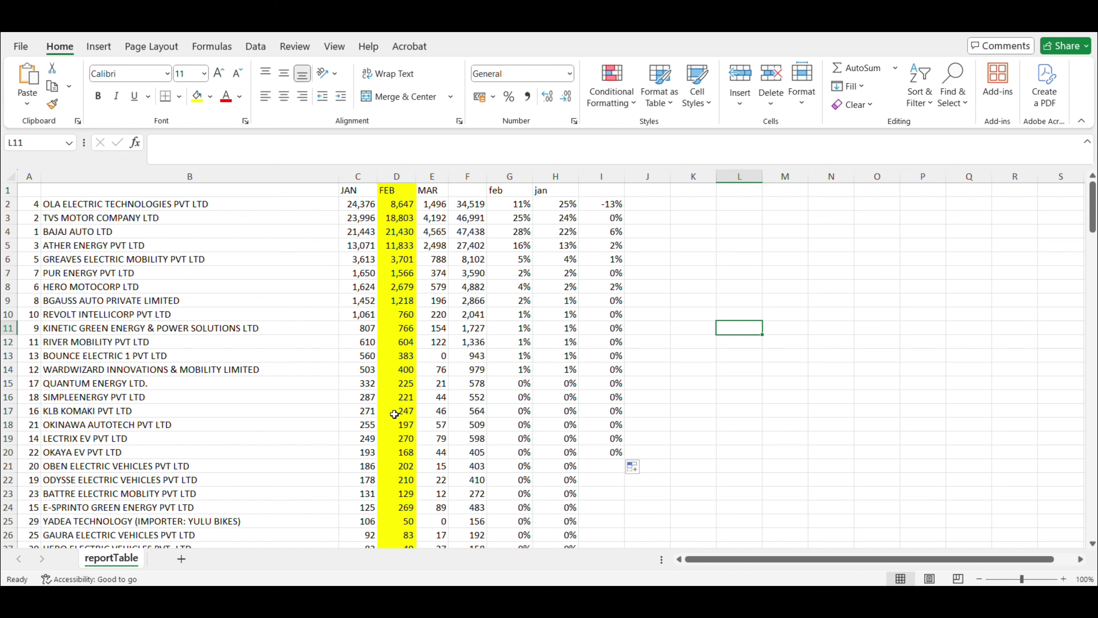
- Review the makers in column B, from Ola Electric to Bounce, Wardwizard, Quantum, KLB Komaki, Simpleenergy, Lectrix and the smaller makers below
{"action": "left_click", "coordinate": [211, 203]}
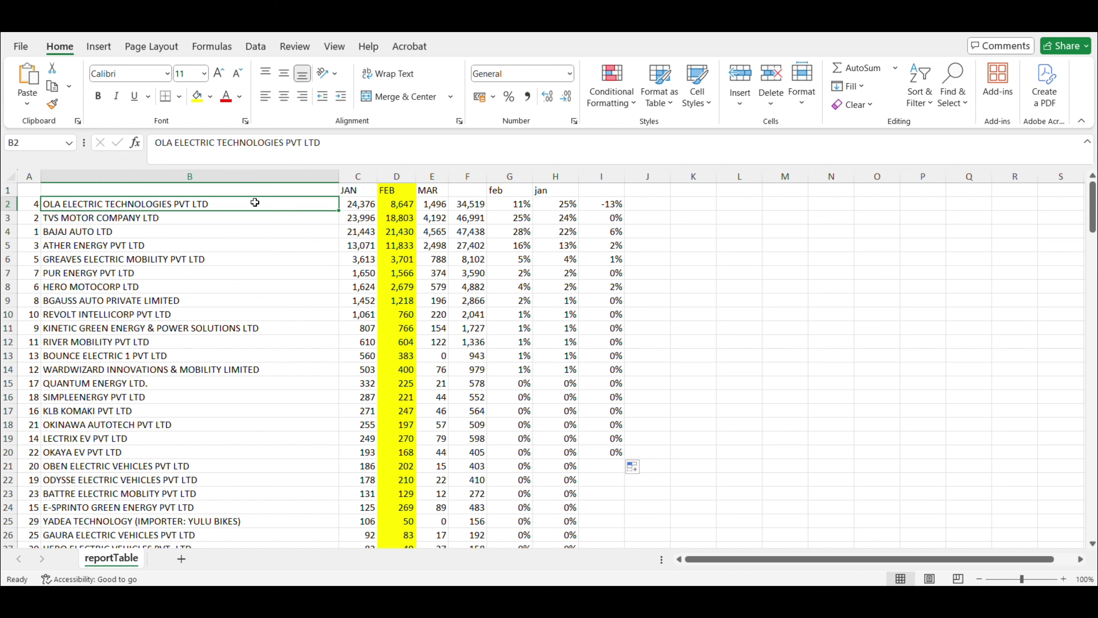
{"action": "scroll", "coordinate": [374, 250], "scroll_direction": "down", "scroll_amount": 1}
{"action": "left_click", "coordinate": [93, 341]}
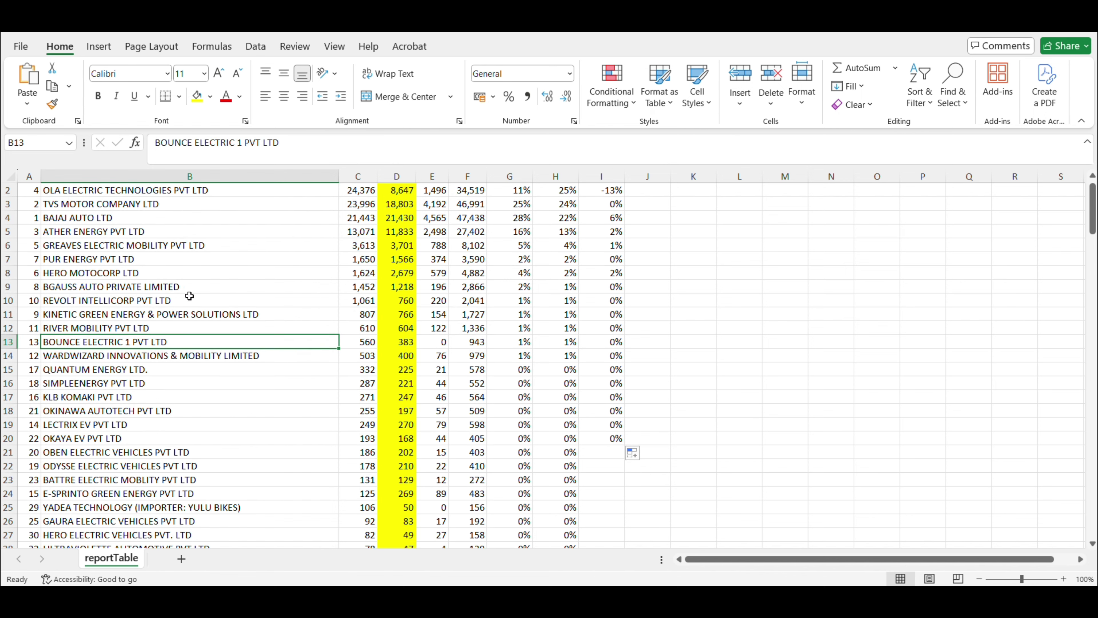
{"action": "left_click", "coordinate": [137, 356]}
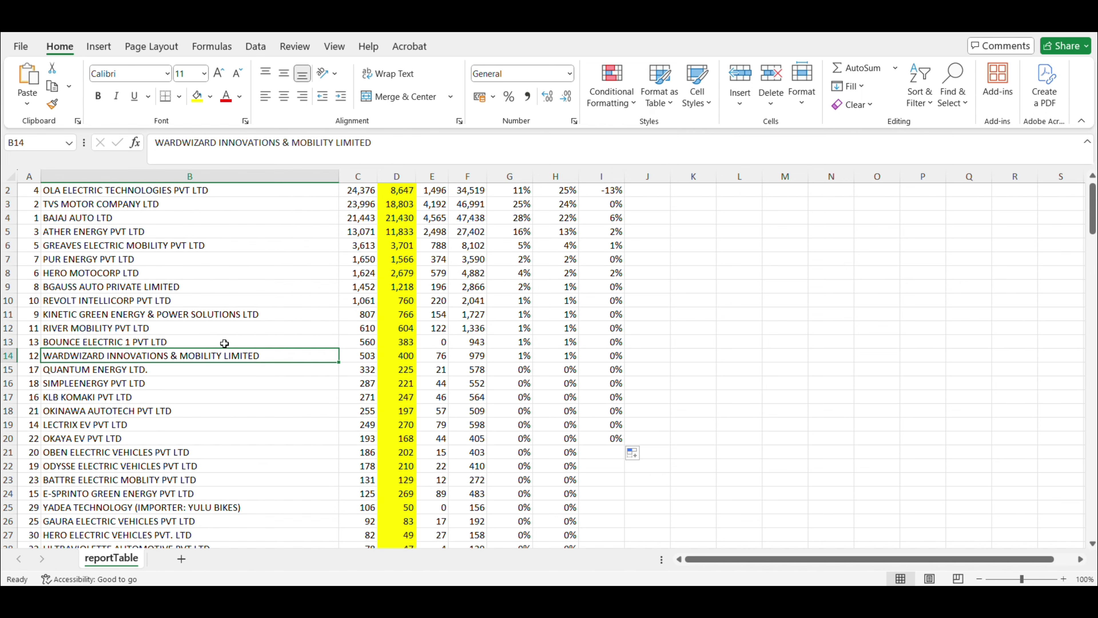
{"action": "left_click", "coordinate": [186, 368]}
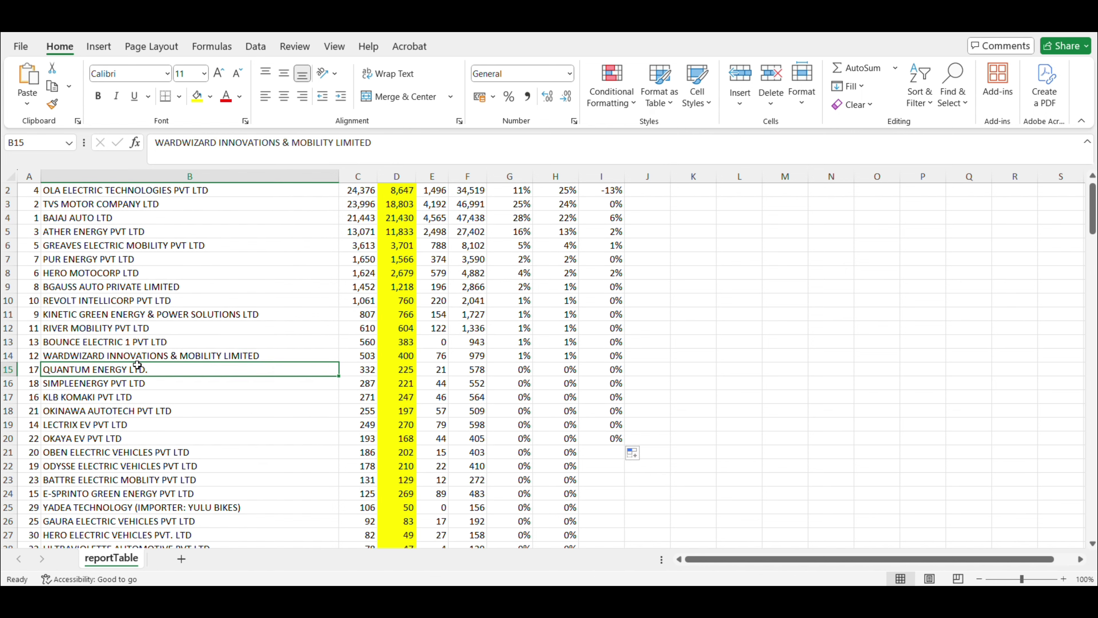
{"action": "left_click", "coordinate": [134, 395]}
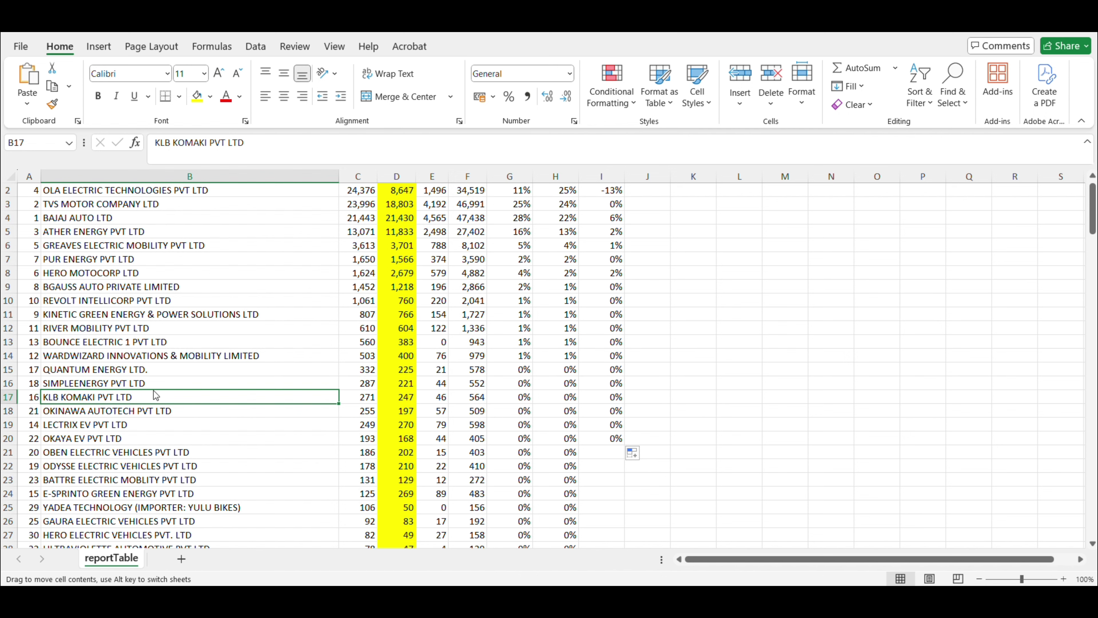
{"action": "left_click", "coordinate": [168, 385]}
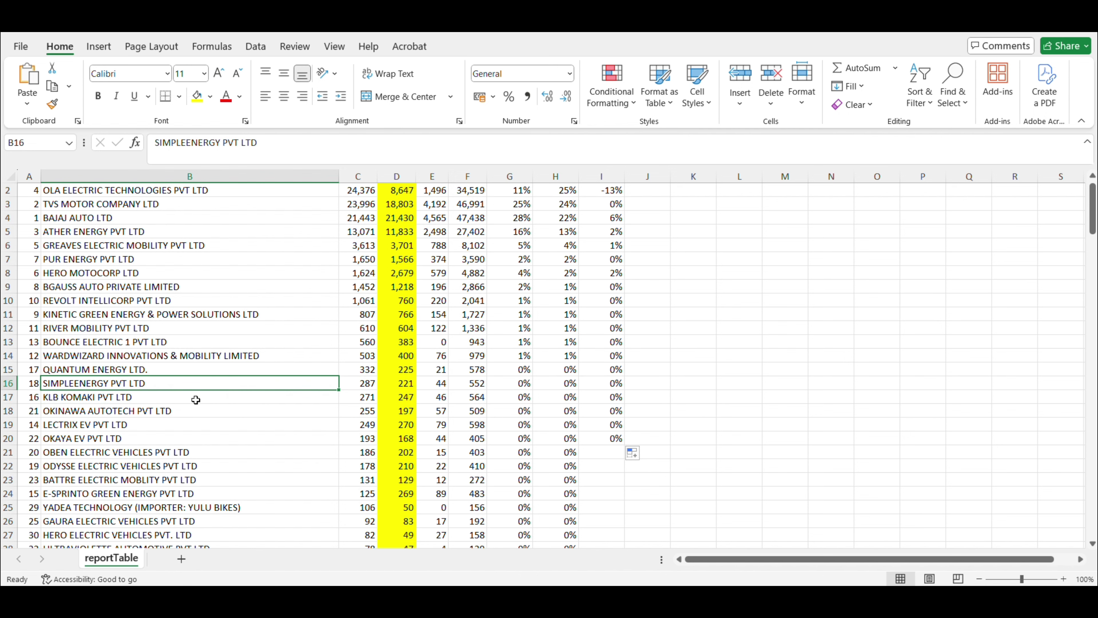
{"action": "left_click", "coordinate": [145, 422]}
{"action": "scroll", "coordinate": [146, 420], "scroll_direction": "down", "scroll_amount": 1}
{"action": "scroll", "coordinate": [146, 420], "scroll_direction": "down", "scroll_amount": 2}
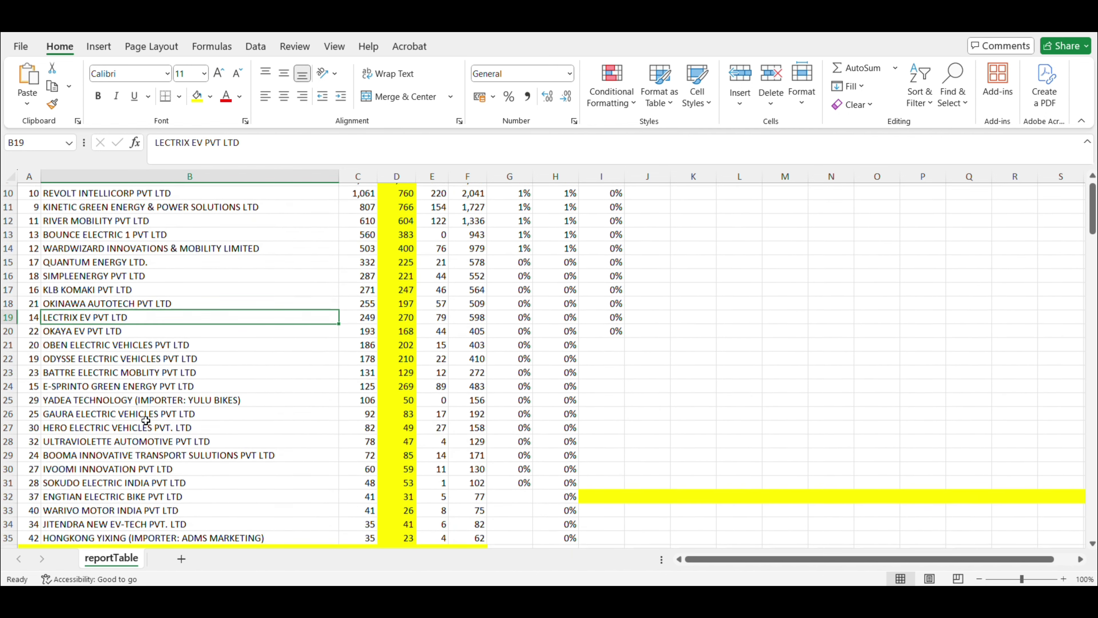